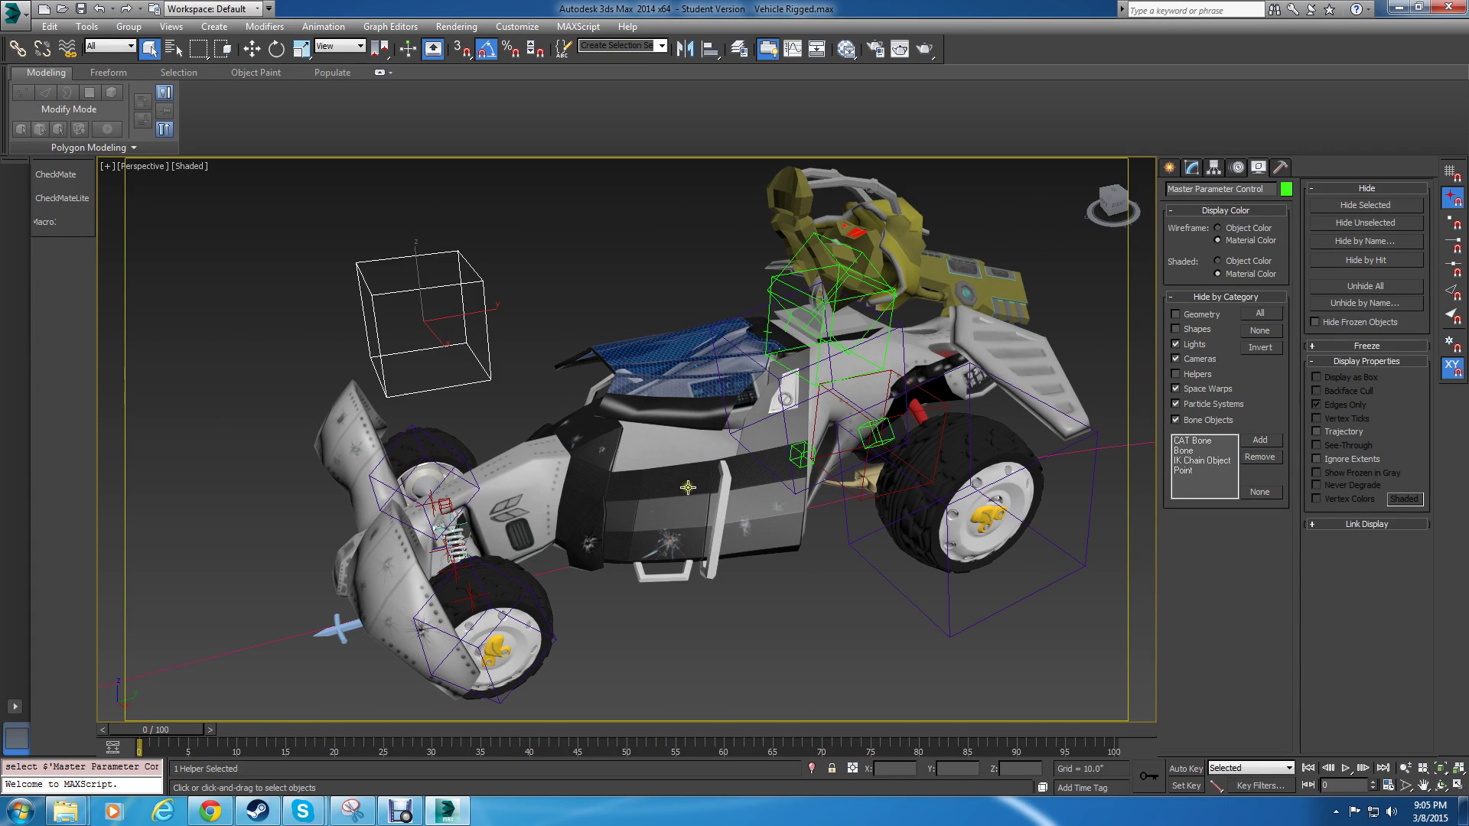
Inspect the rigged vehicle from several angles, selecting the back-left wheel hub helper and the armor plating mesh.
alt+middle_drag(388, 416, 542, 428)
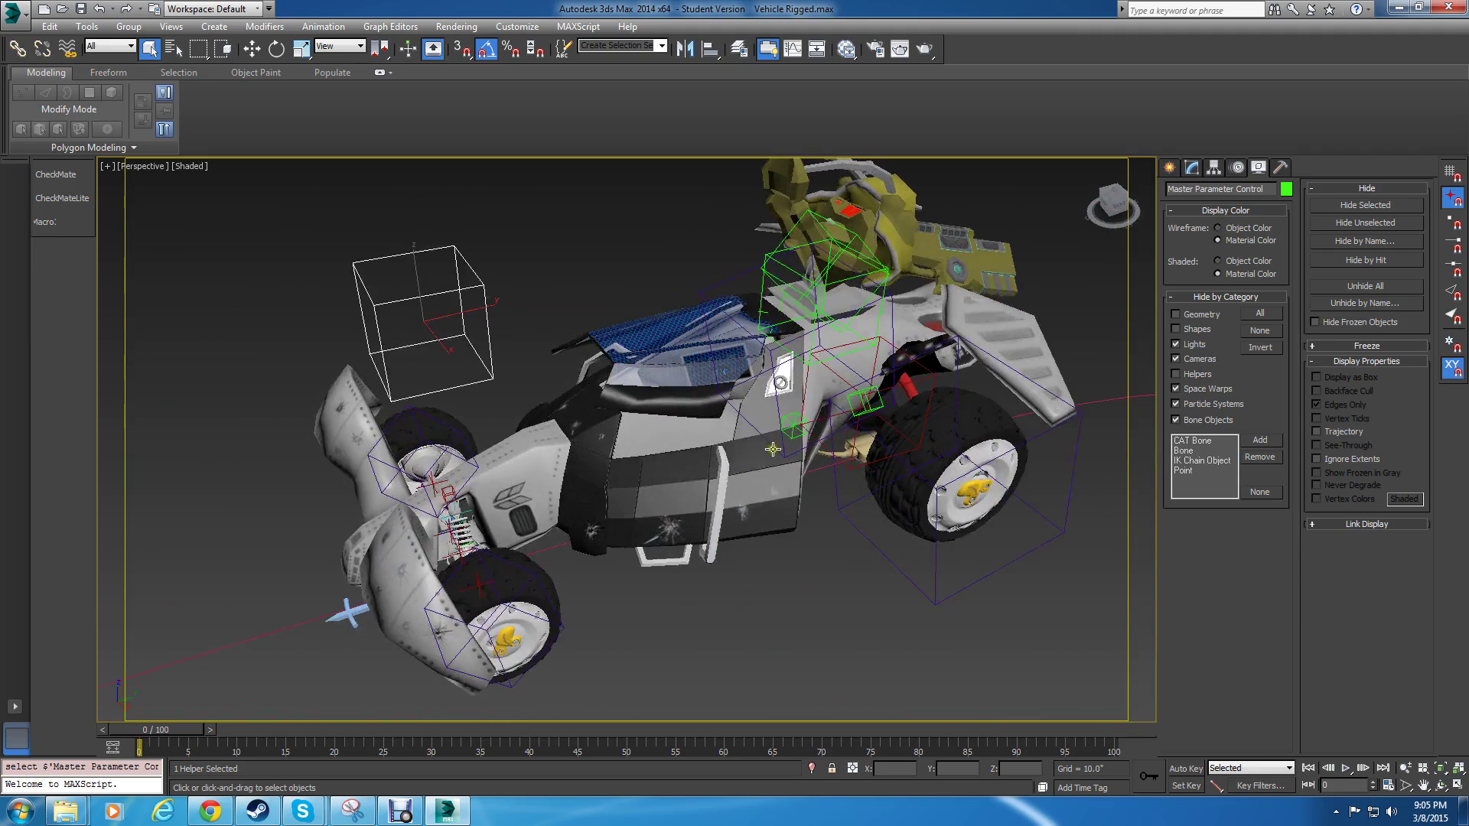
alt+middle_drag(805, 412, 851, 368)
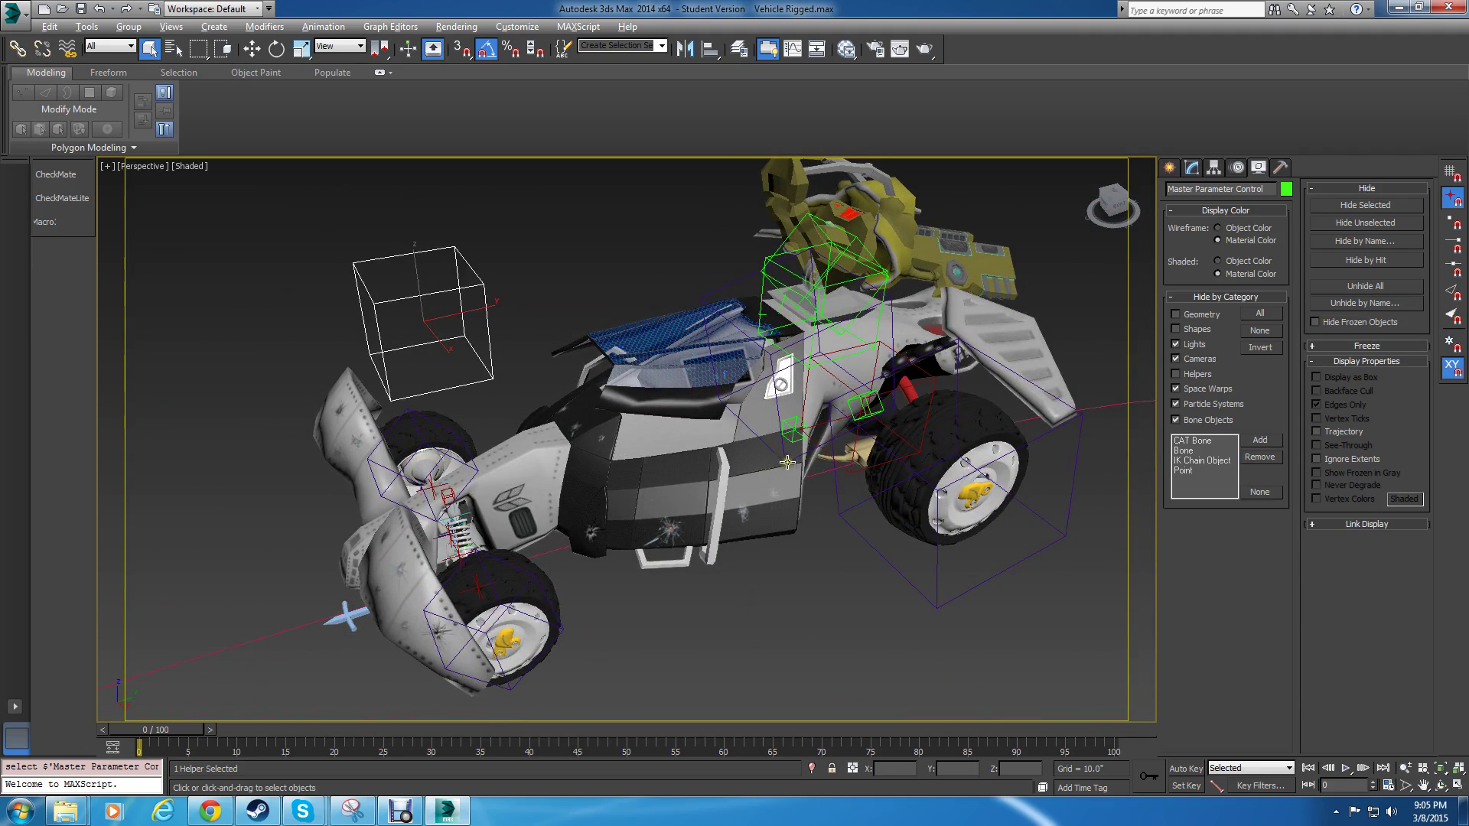
alt+middle_drag(784, 463, 832, 413)
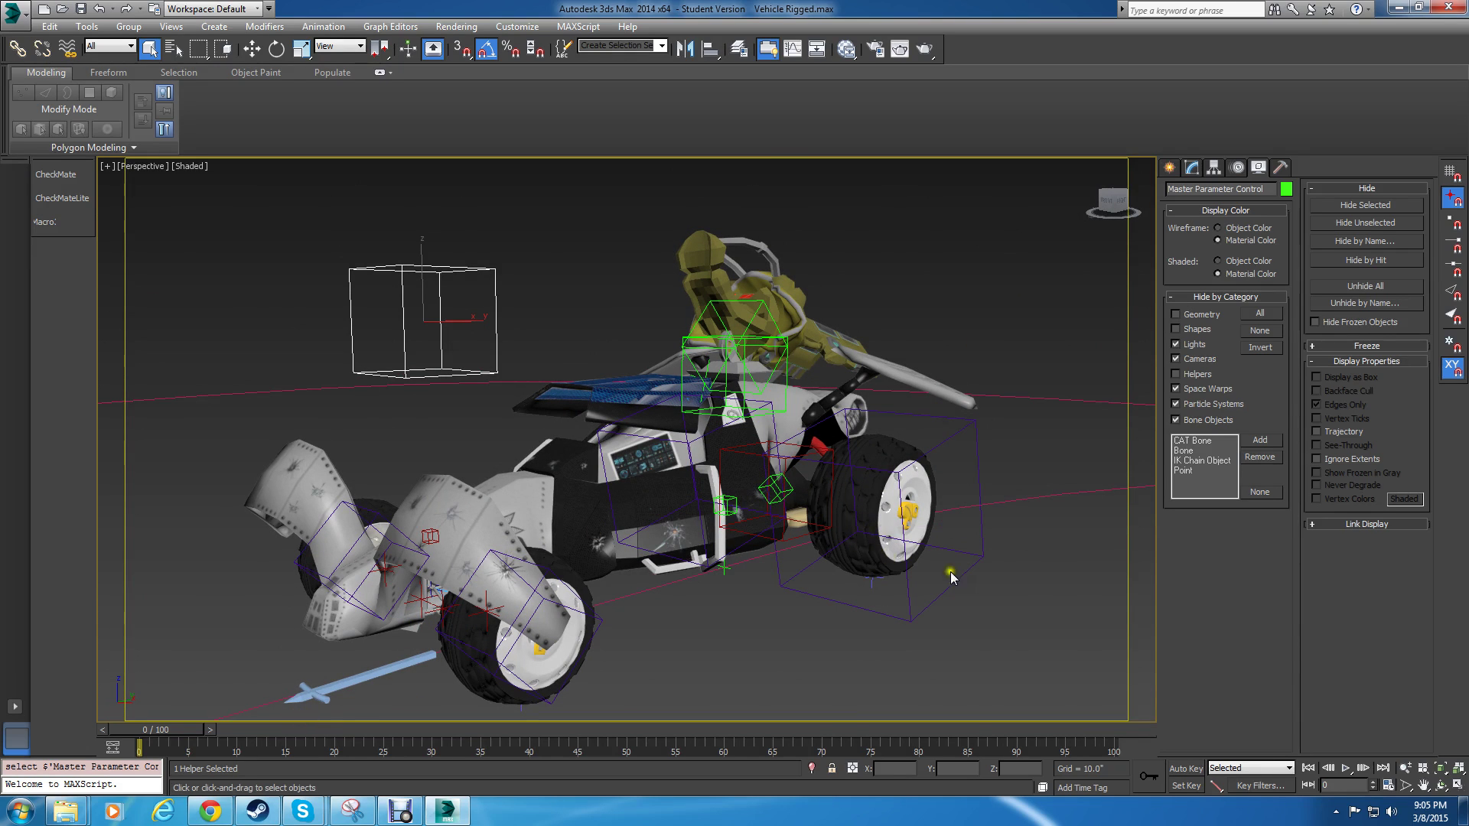
click(980, 552)
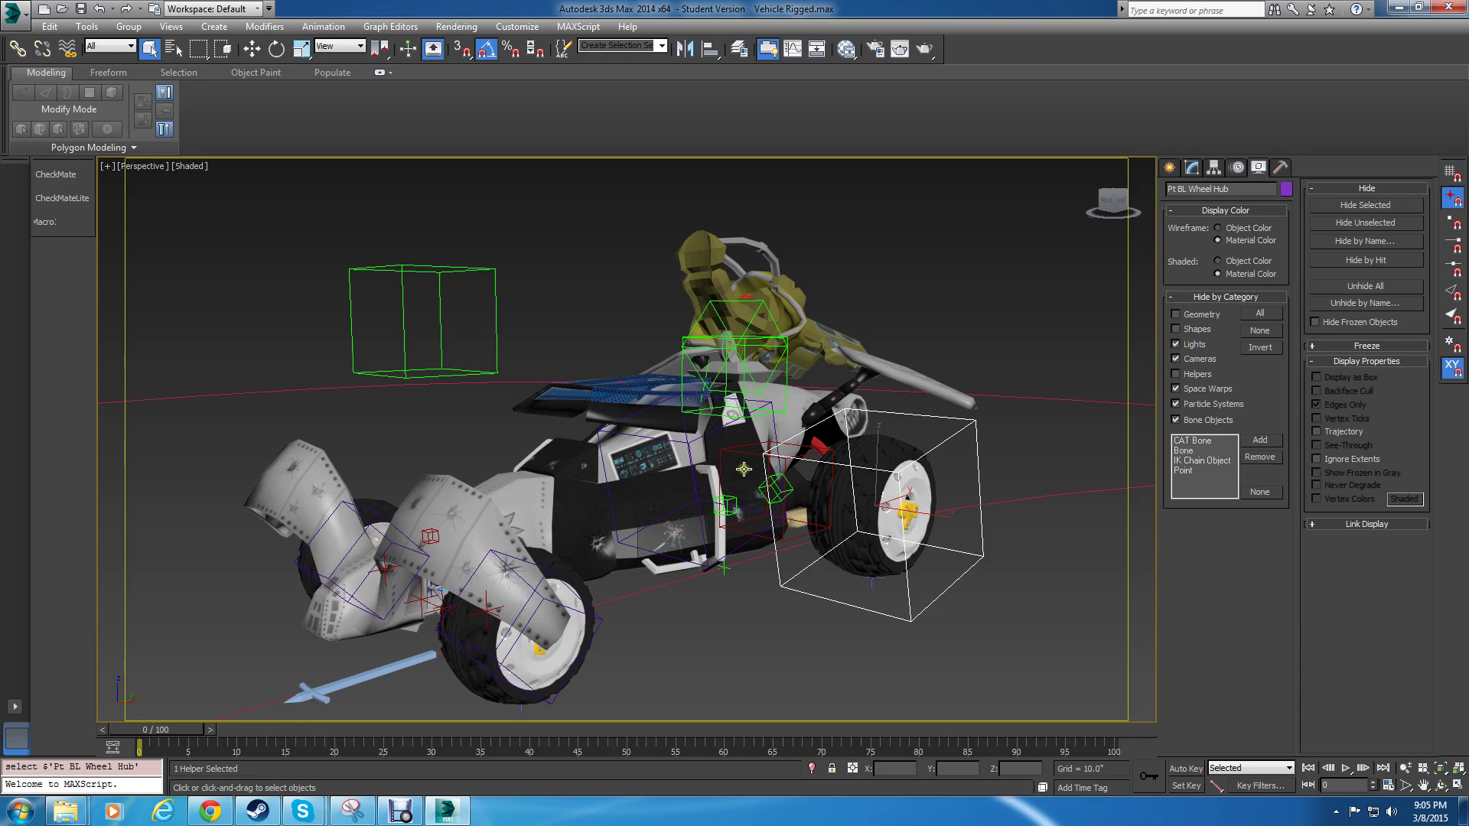
mouse_move(817, 475)
alt+middle_down()
mouse_move(792, 525)
mouse_move(798, 463)
alt+middle_up()
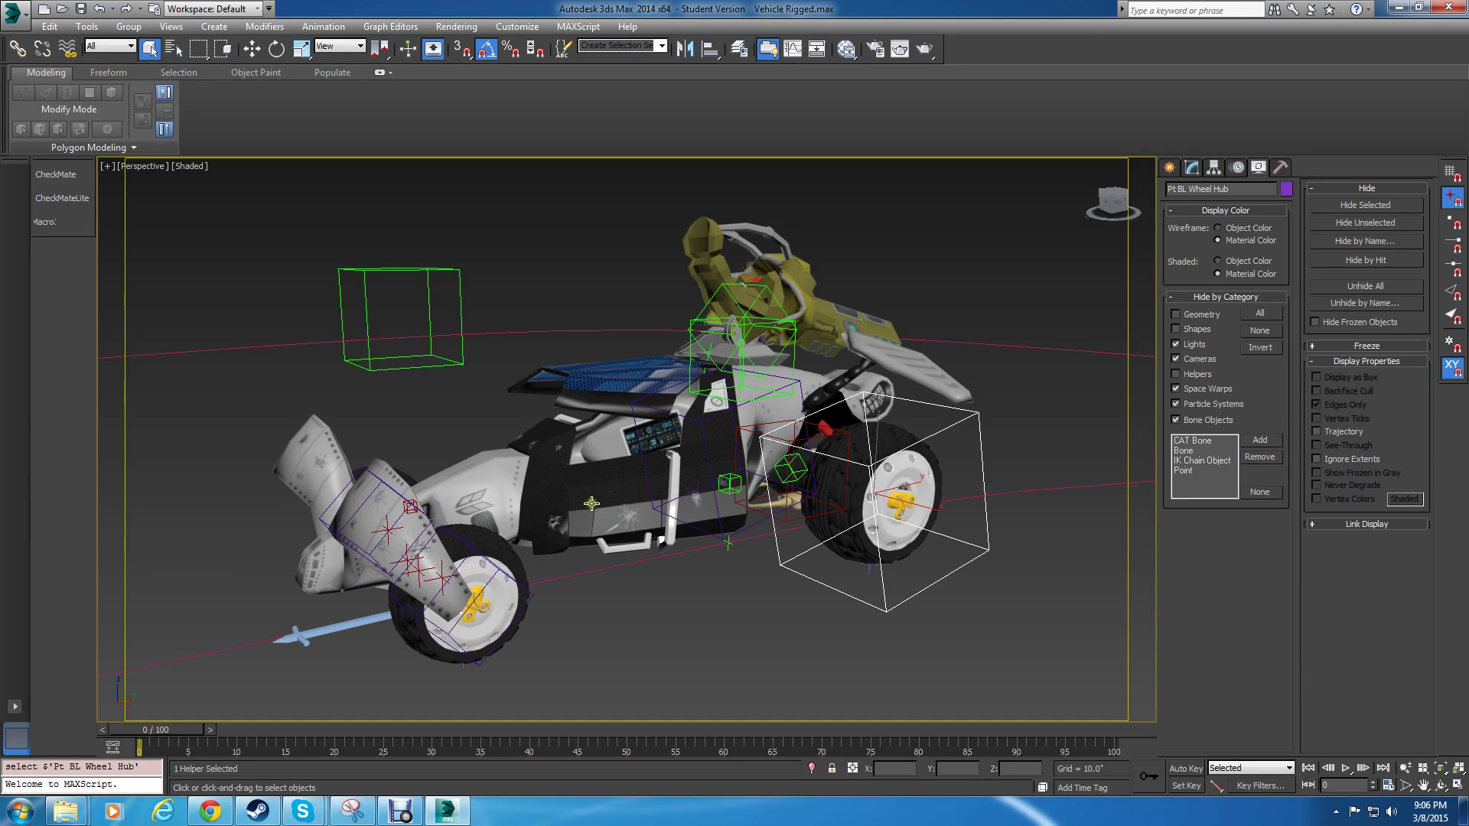
click(677, 492)
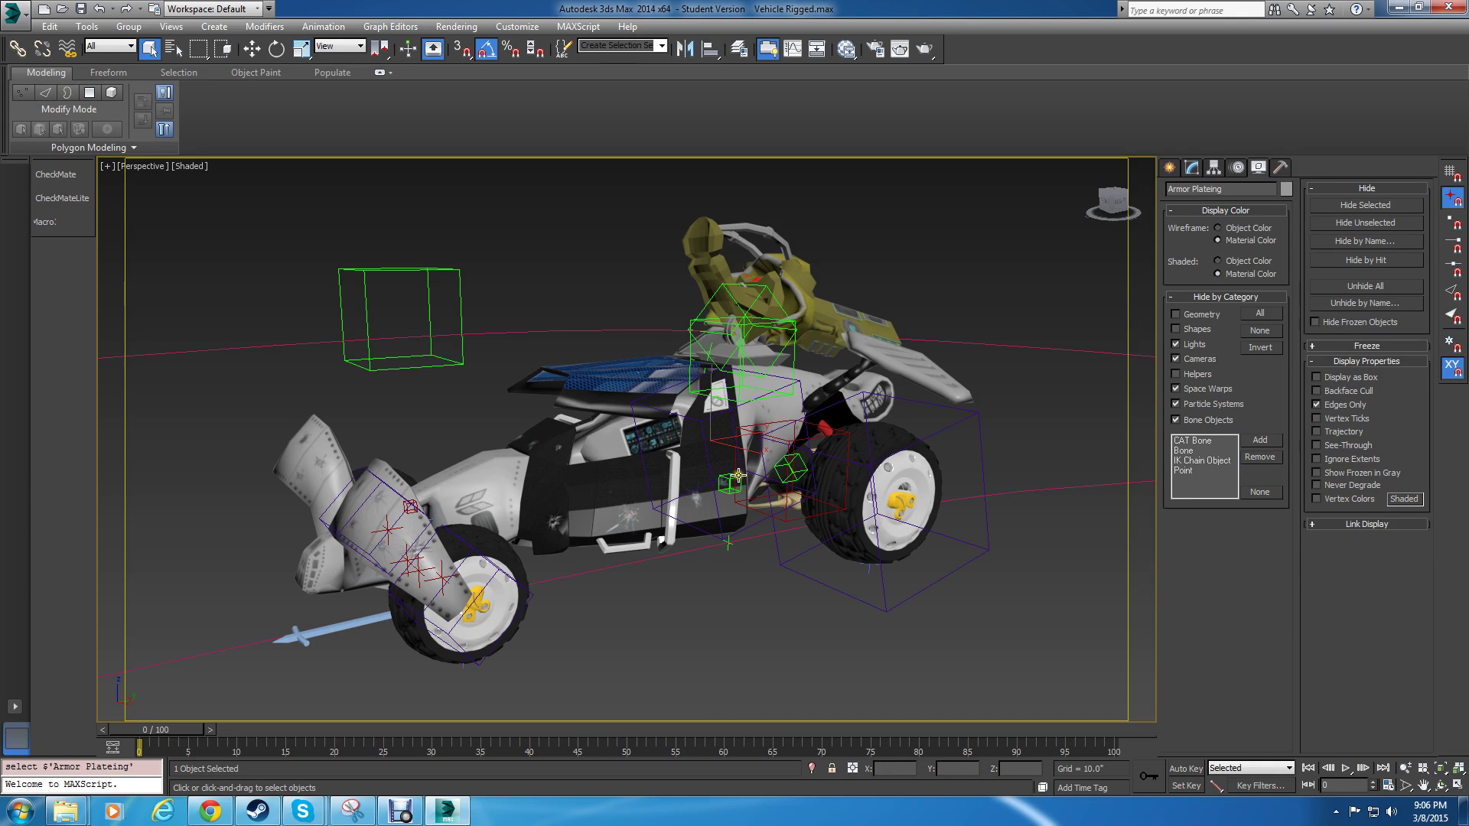
mouse_move(613, 501)
alt+middle_down()
mouse_move(656, 495)
mouse_move(621, 502)
mouse_move(613, 482)
alt+middle_up()
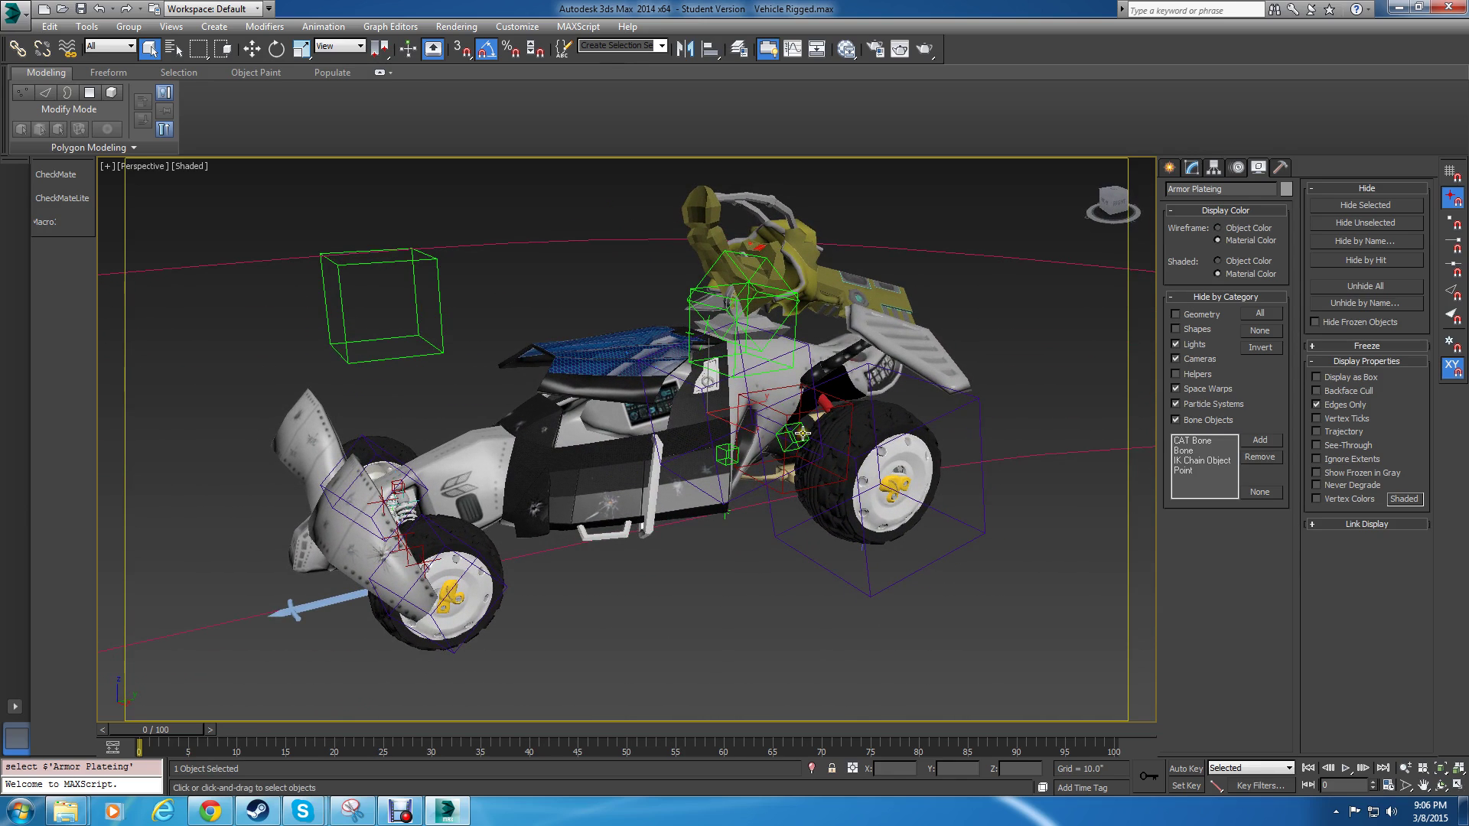
click(645, 486)
Switch to the Revehicle folder and open the Body UVW Diffuse image in a maximized Windows Photo Viewer.
mouse_move(67, 816)
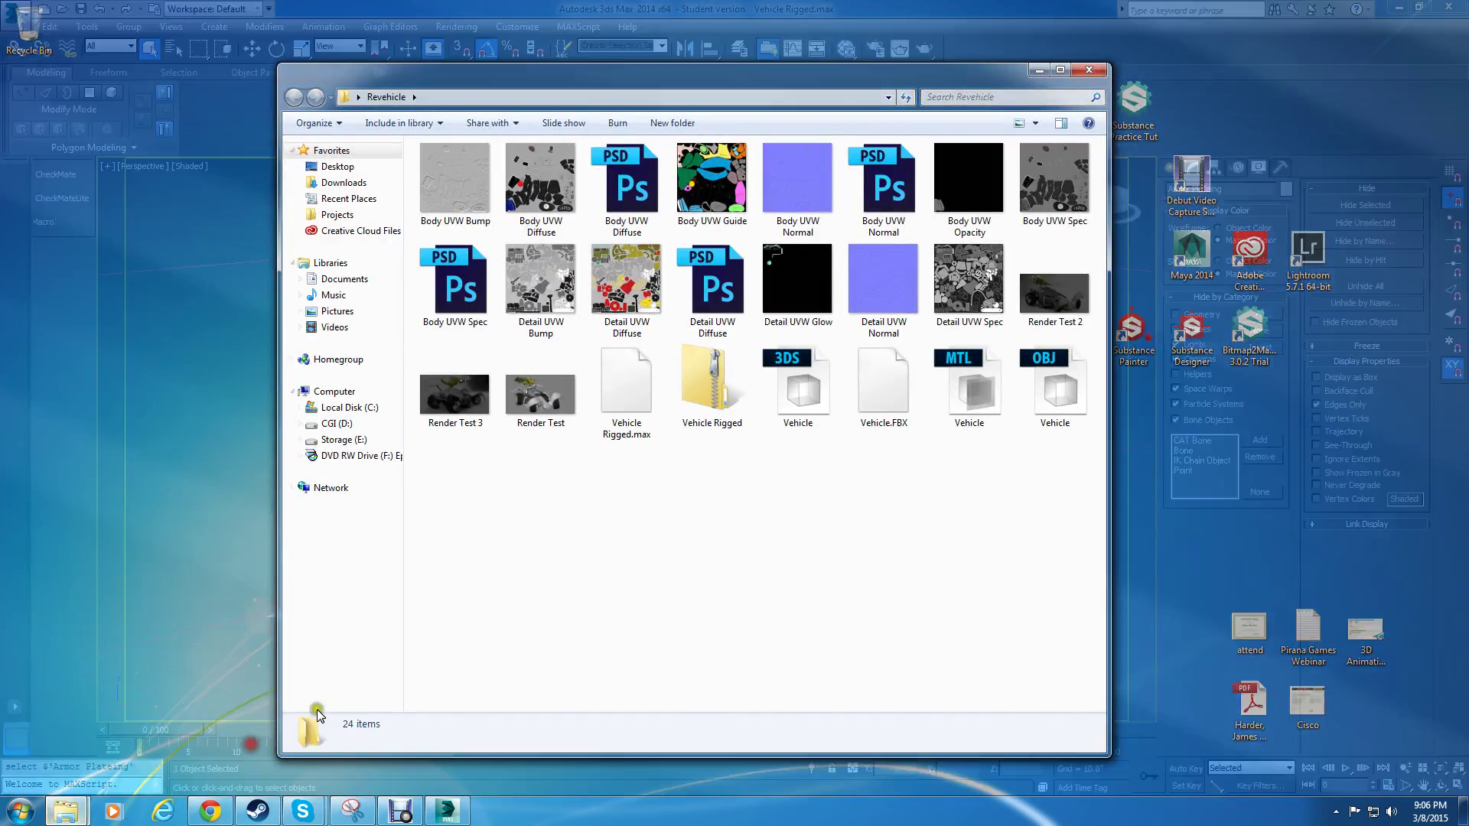
click(319, 716)
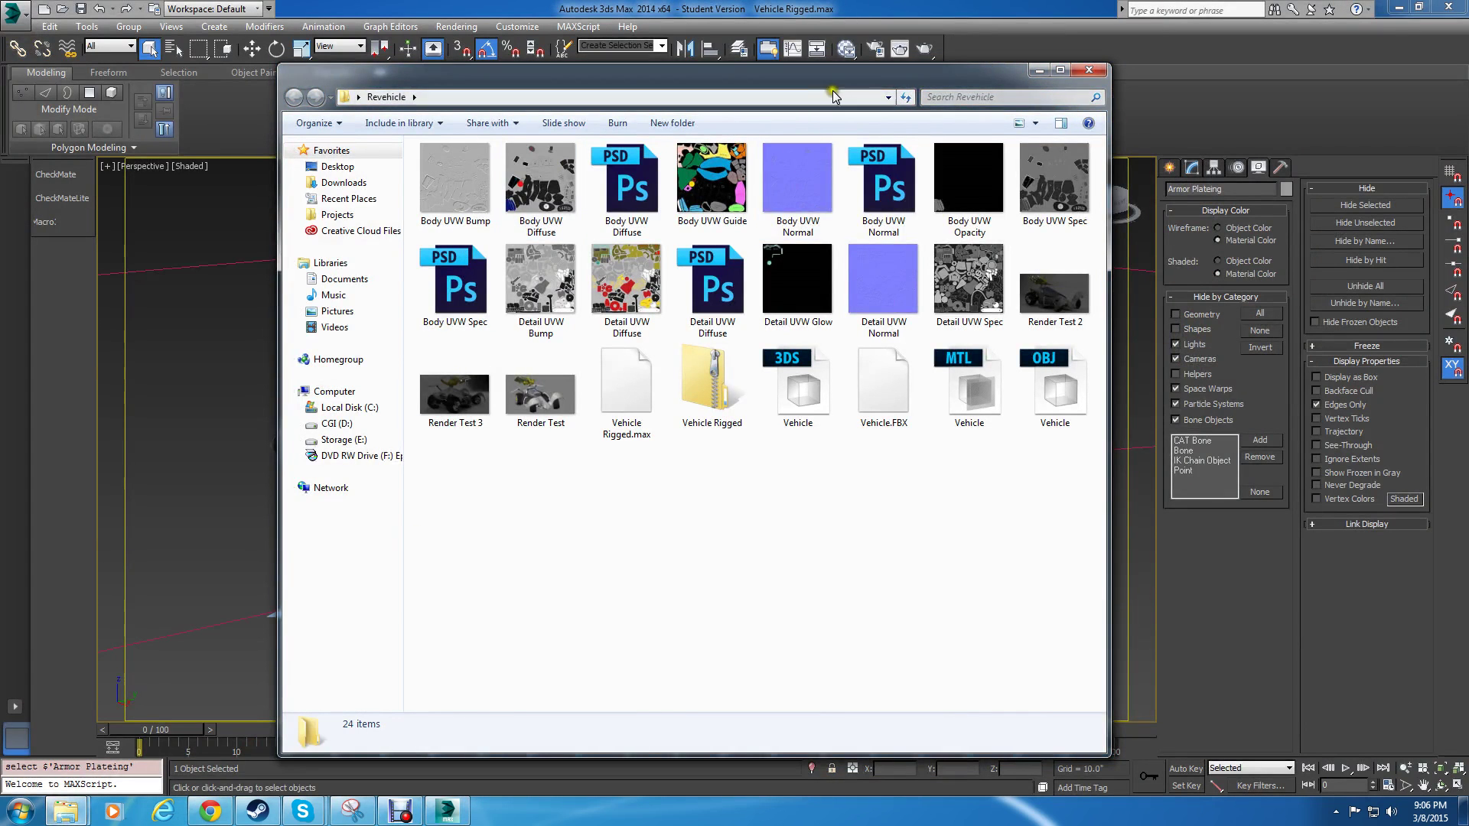
drag(830, 70, 875, 88)
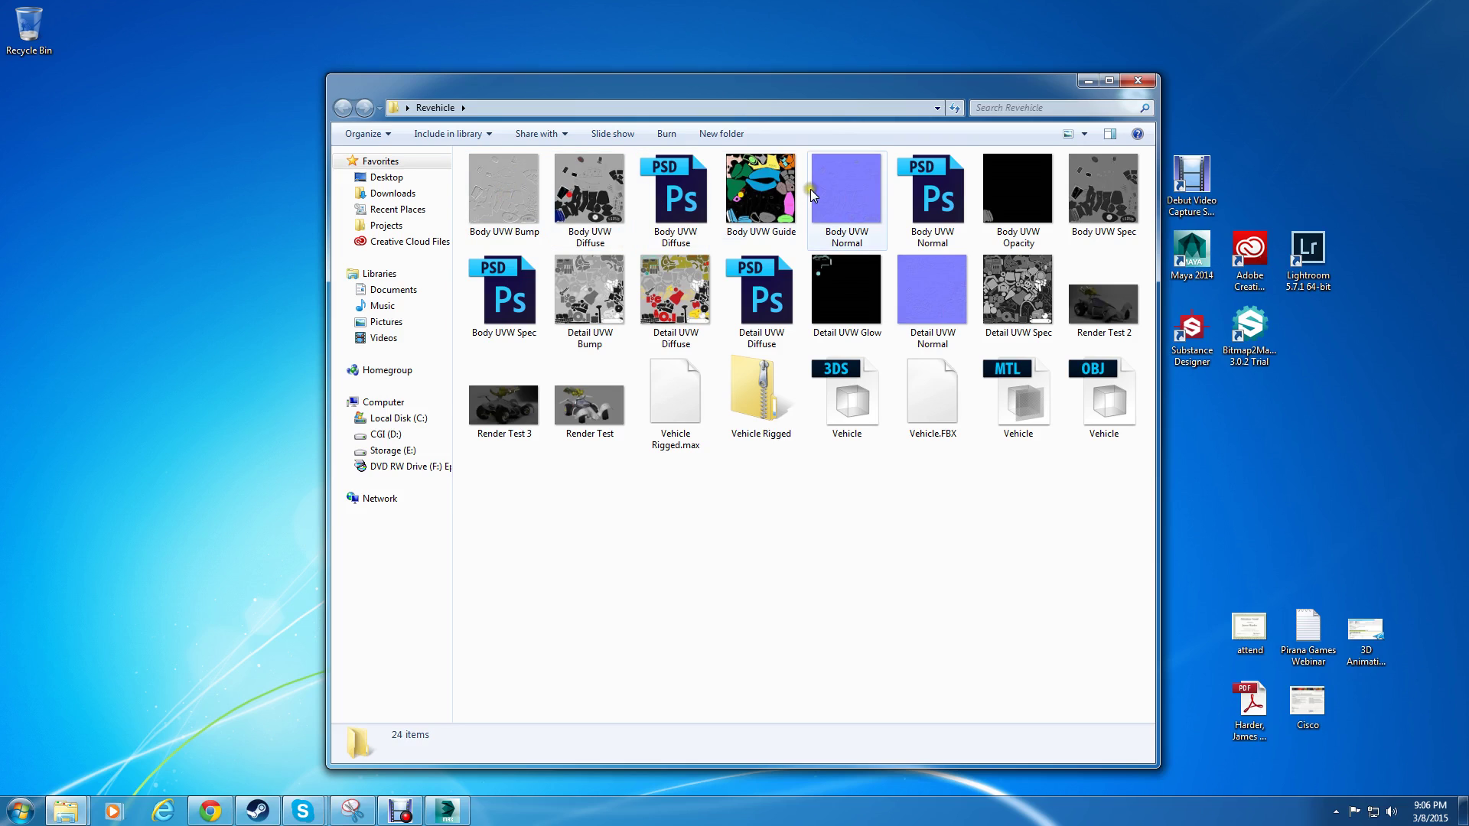
right_click(587, 196)
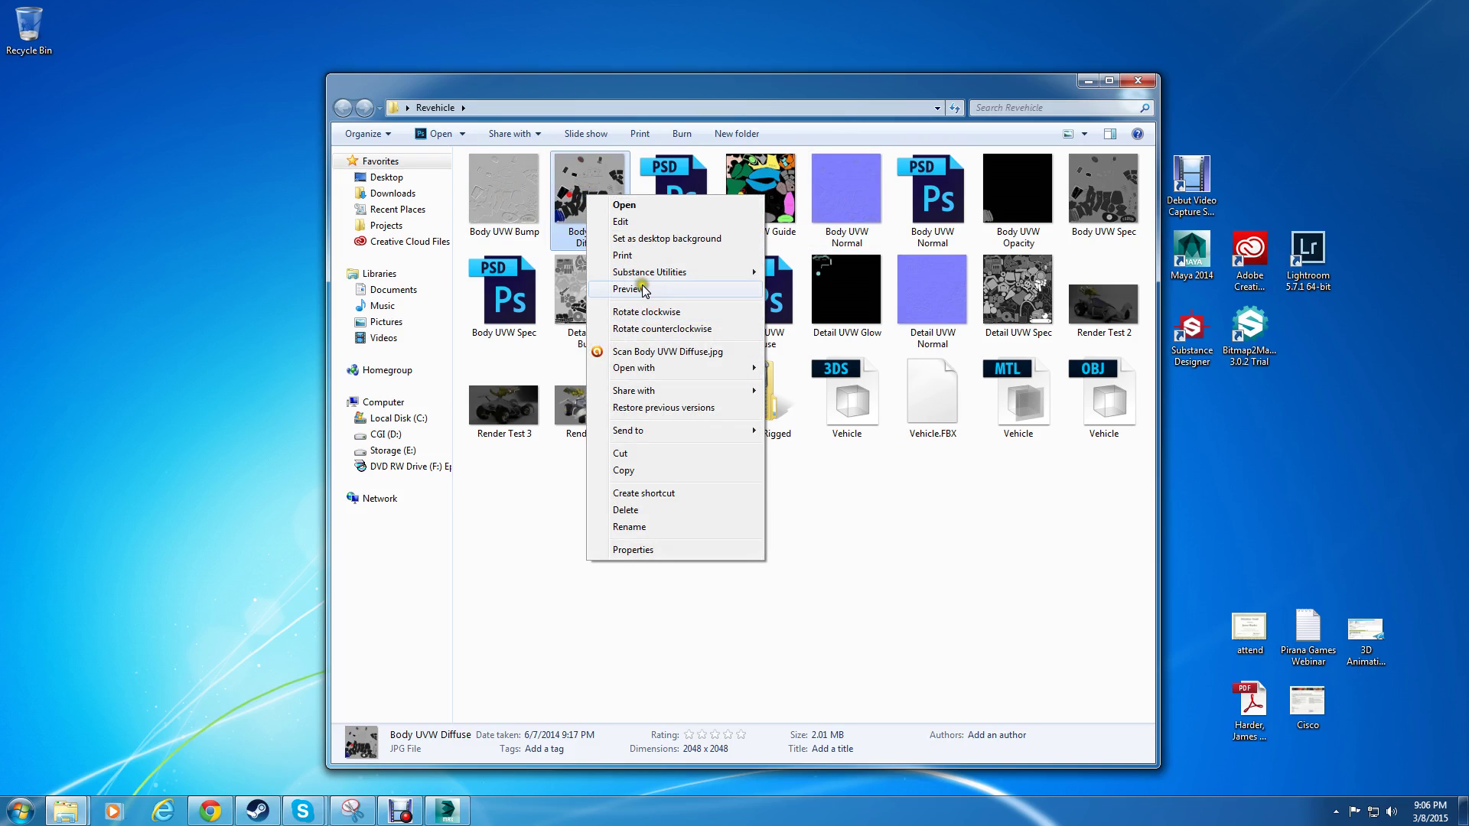
click(665, 368)
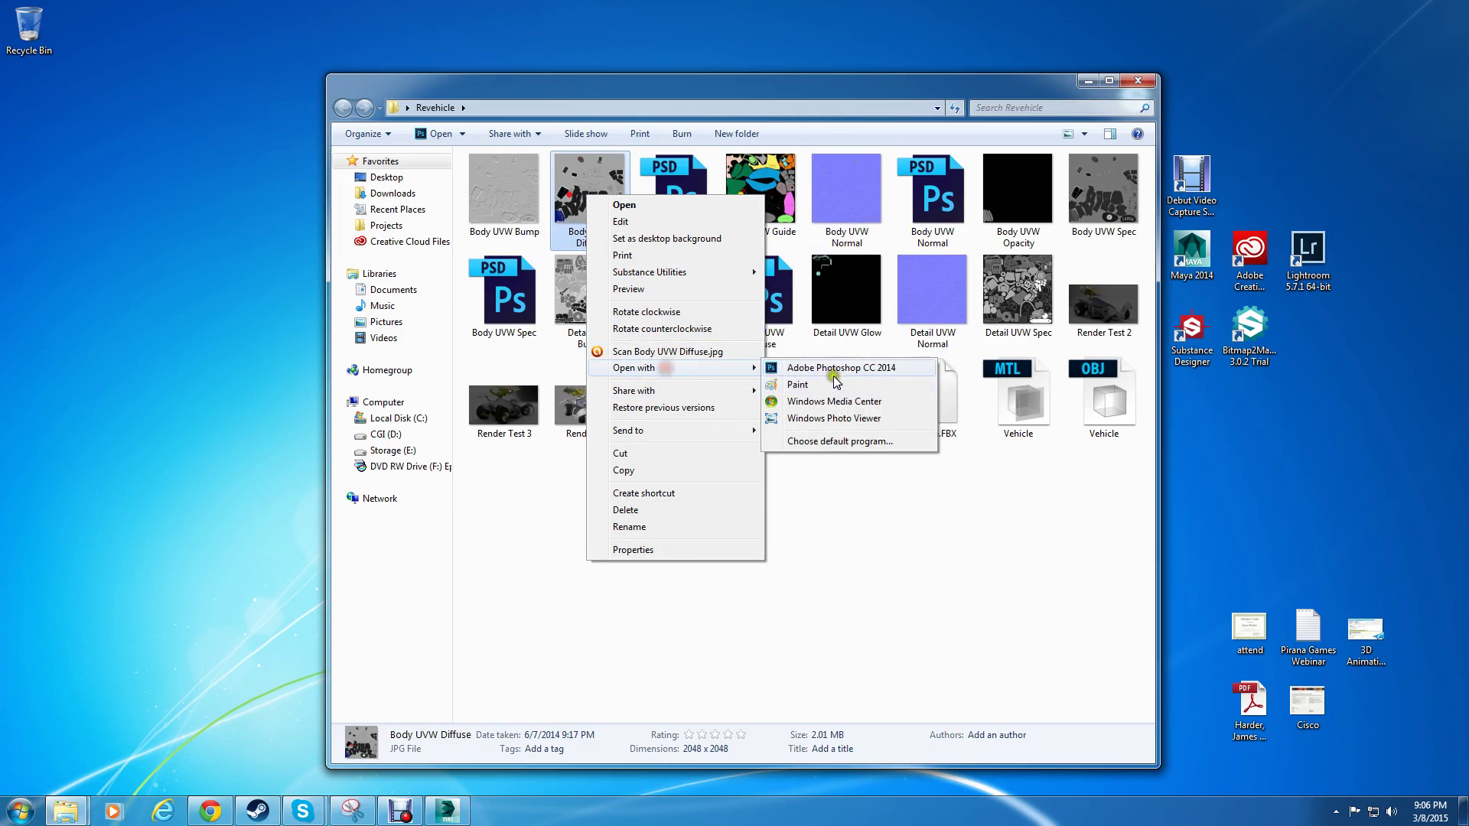
click(863, 418)
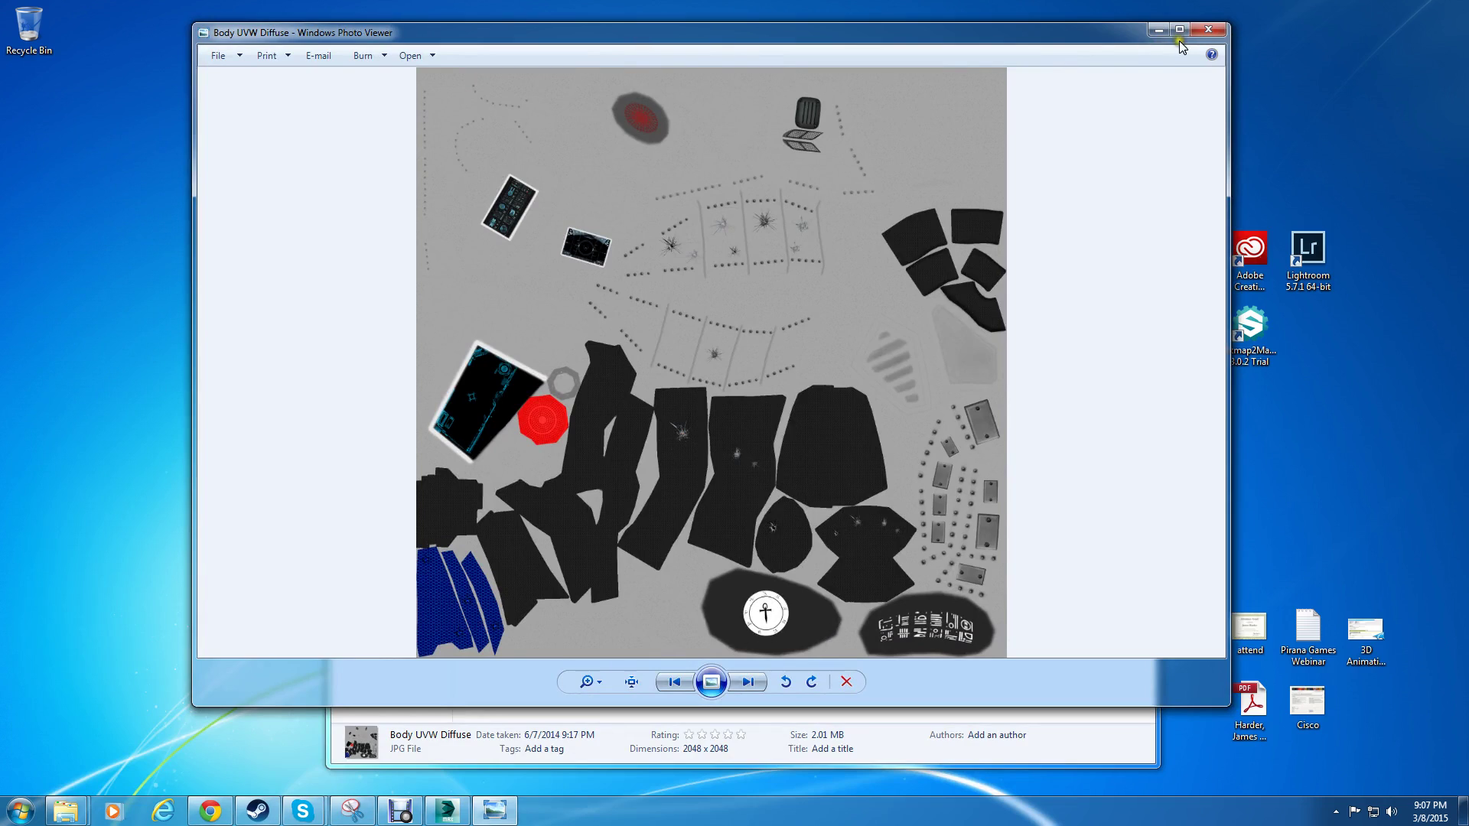
click(1180, 31)
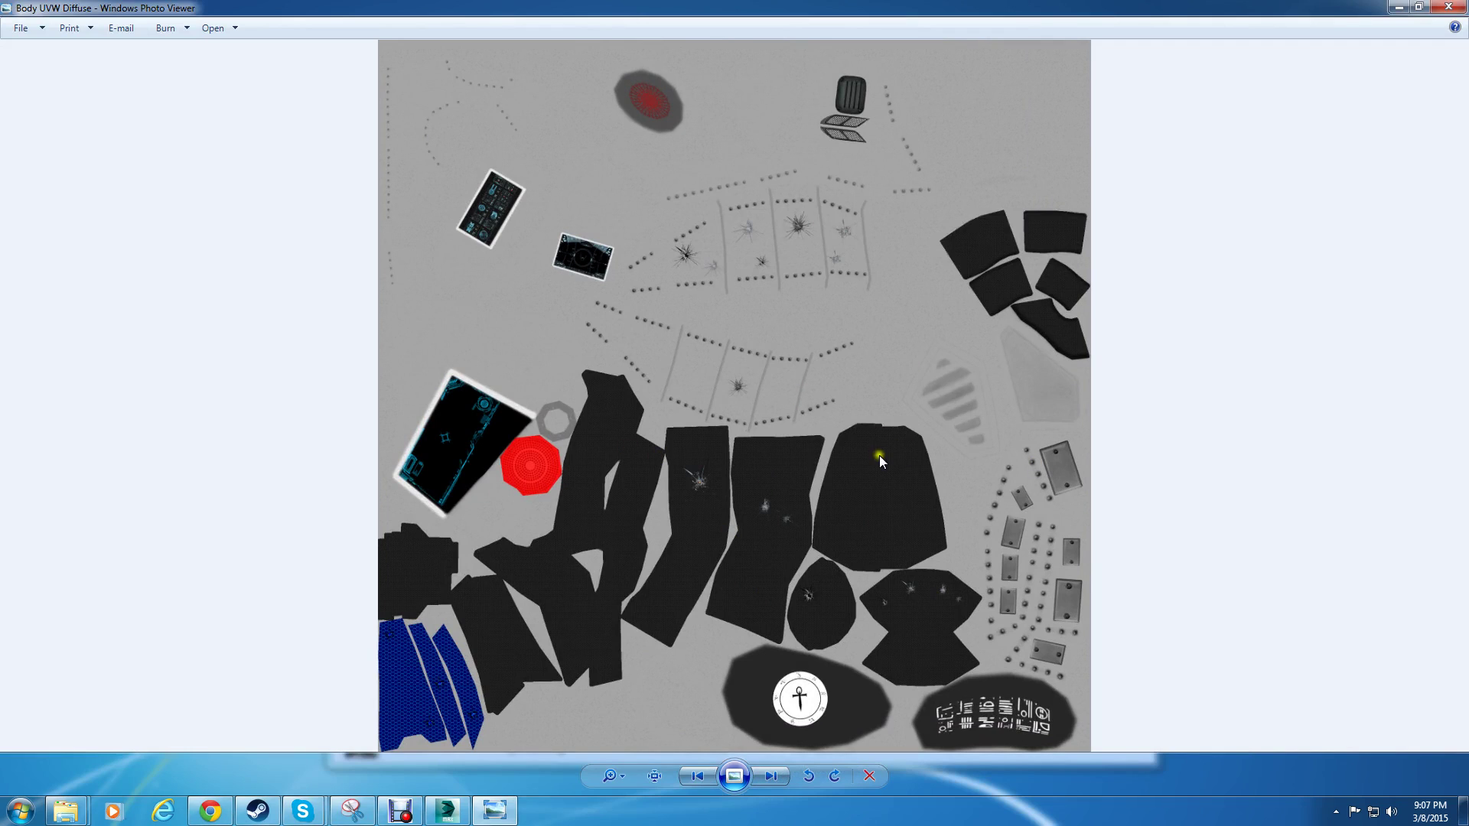
View the body texture images in turn: UVW guide, normal, opacity and spec maps.
click(773, 774)
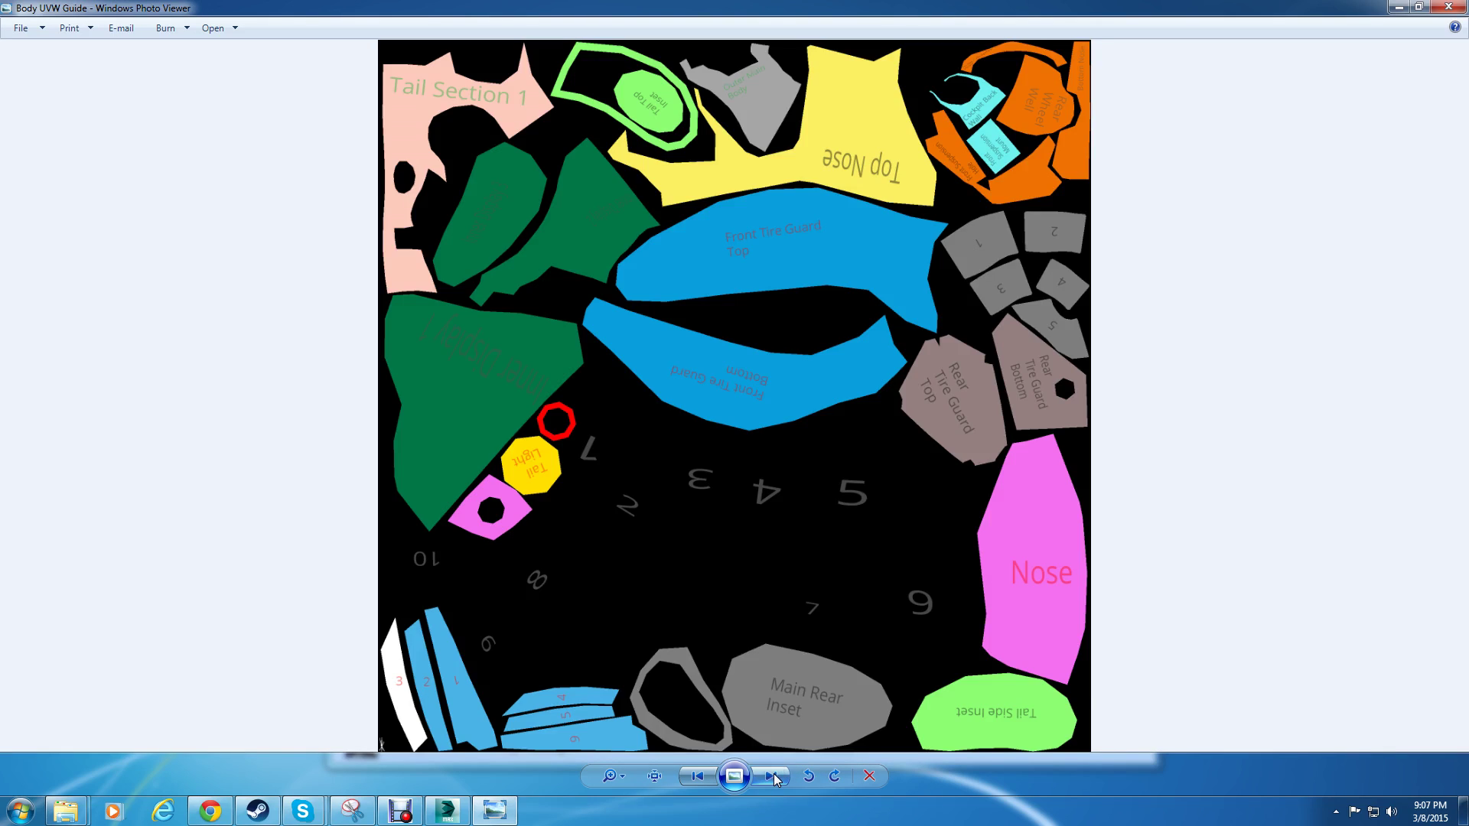
click(773, 775)
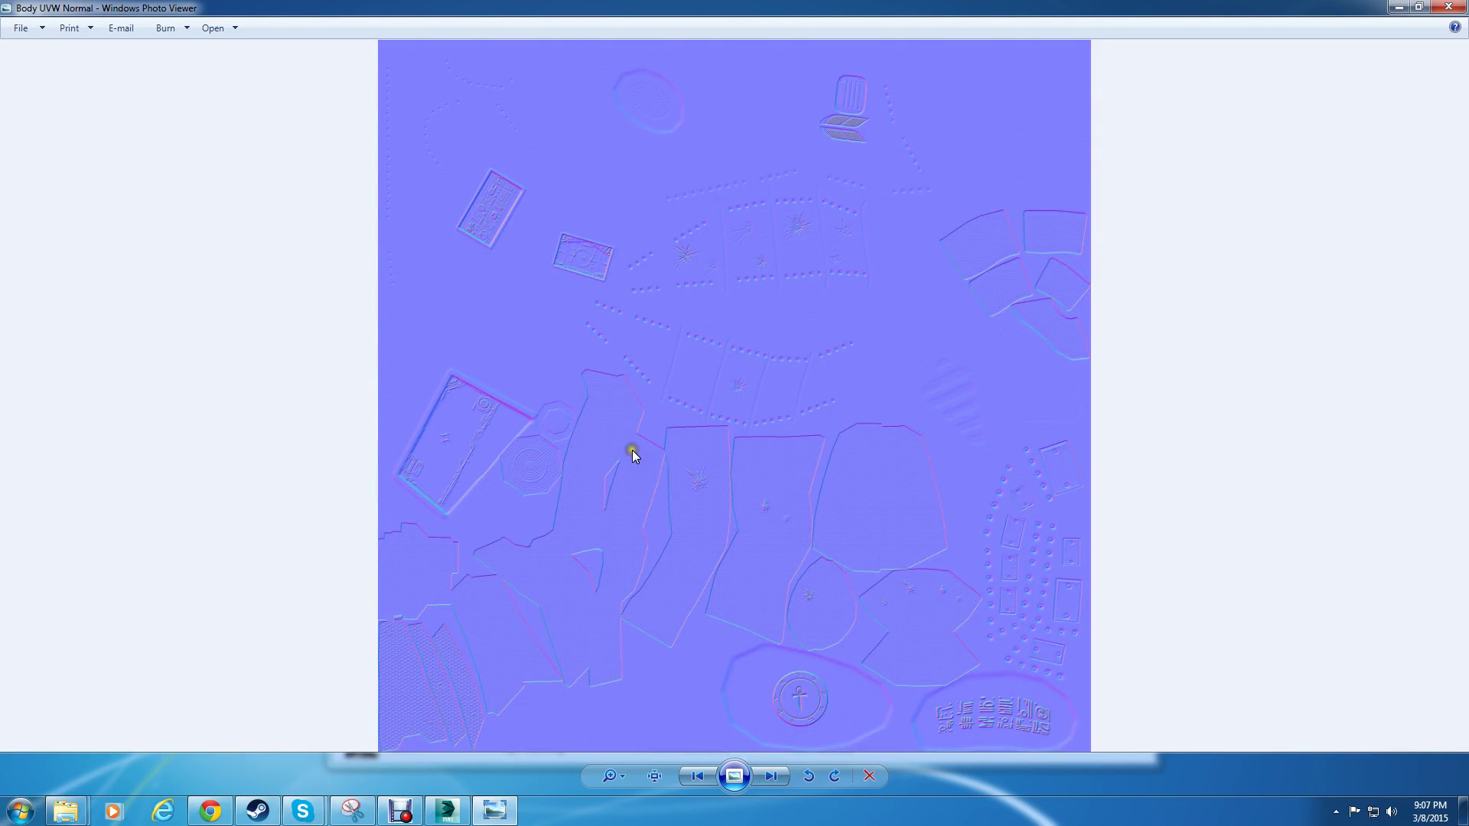
click(773, 776)
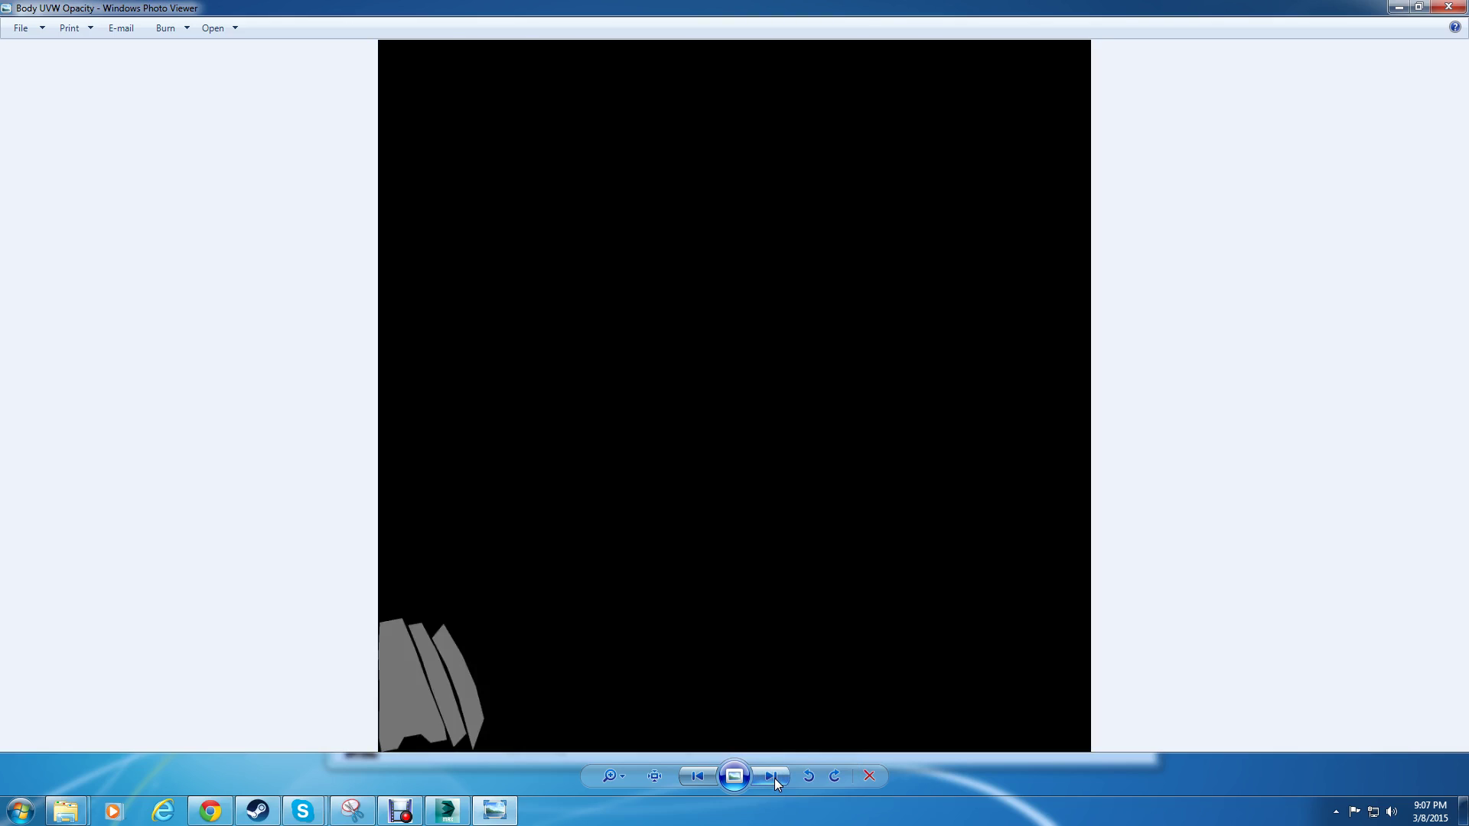
click(773, 777)
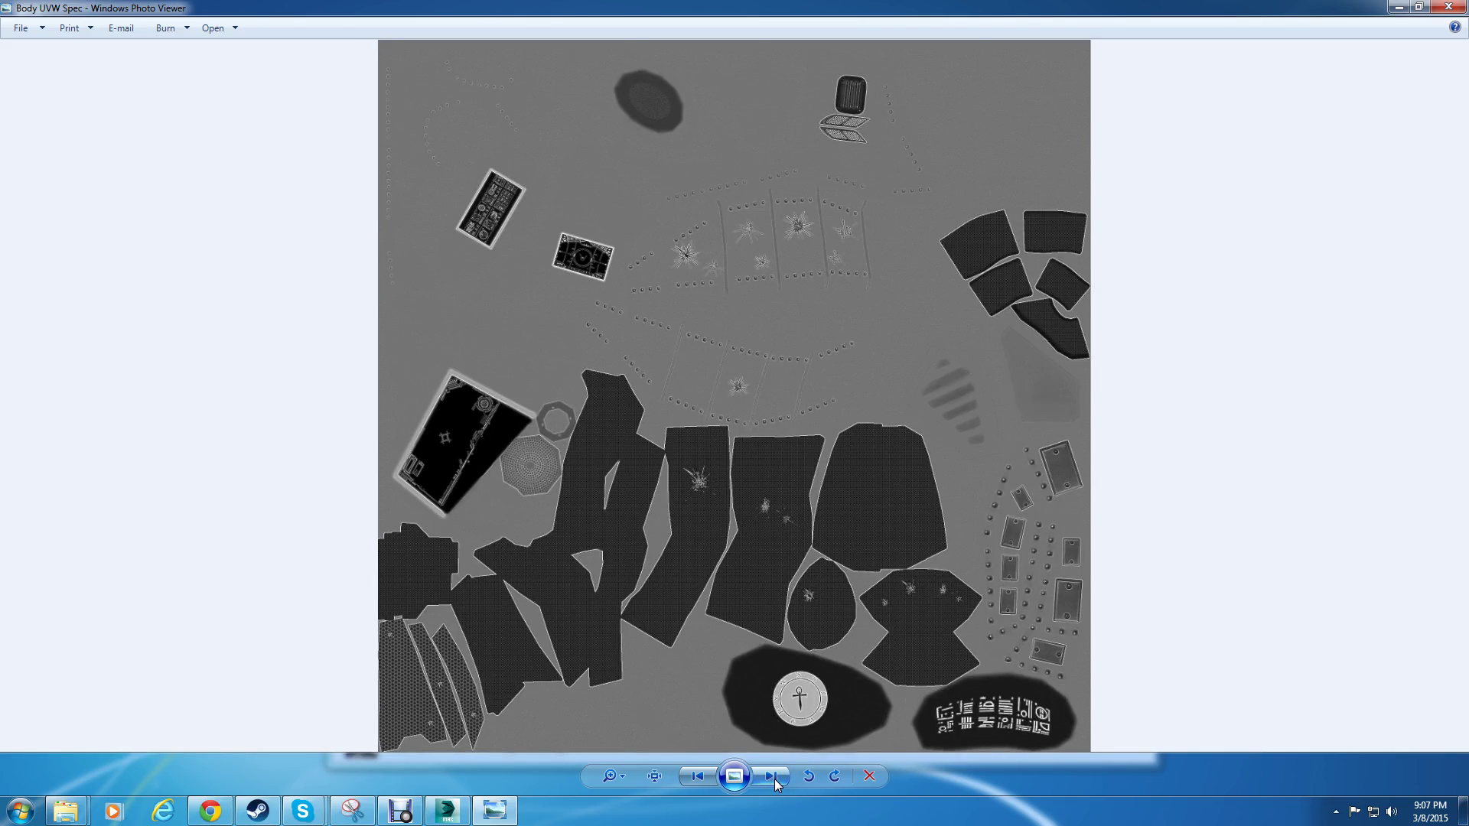
View the Detail UVW texture images in turn: bump, diffuse, glow, normal and spec maps.
click(775, 777)
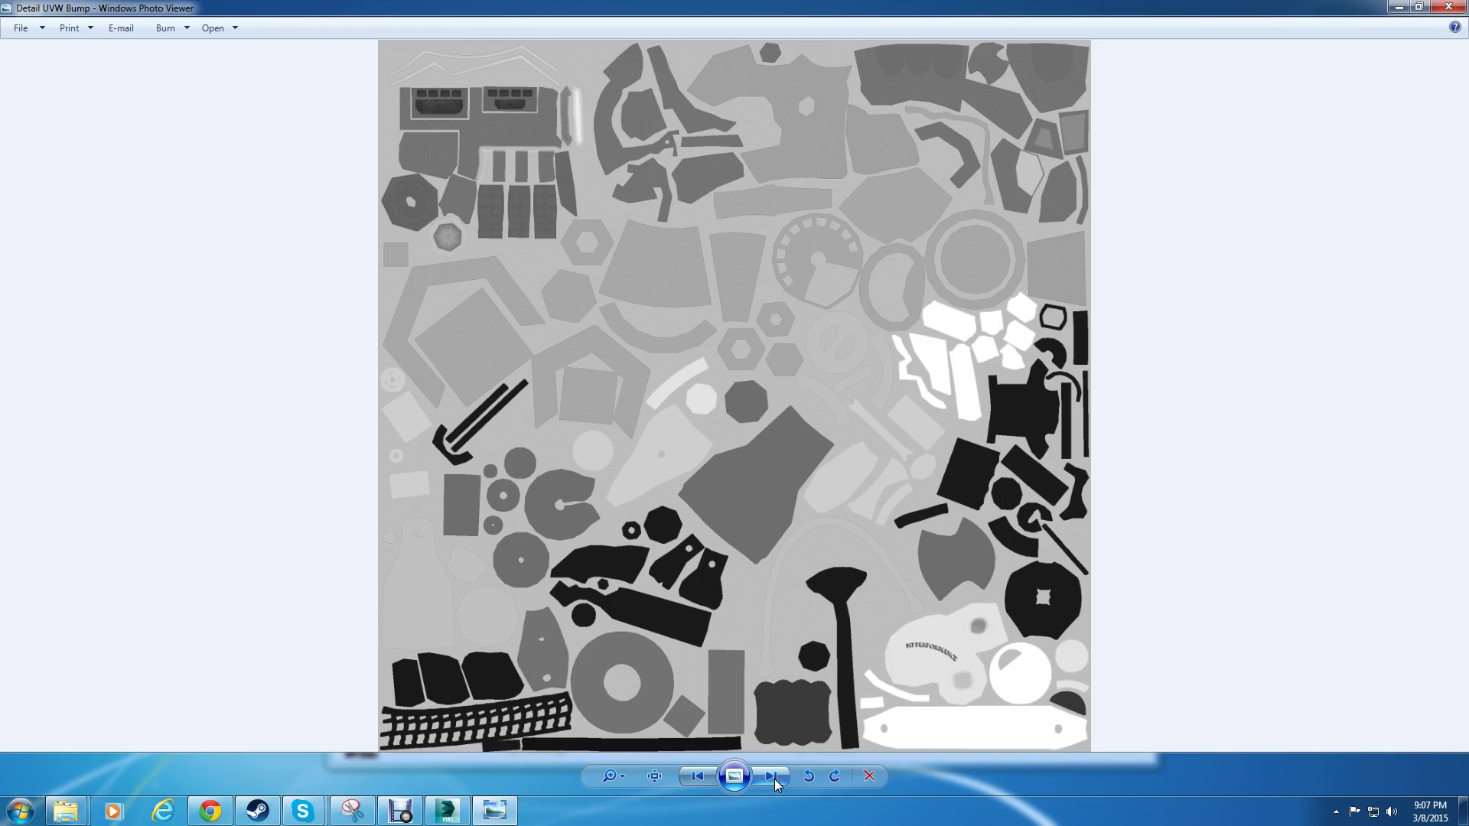
click(773, 777)
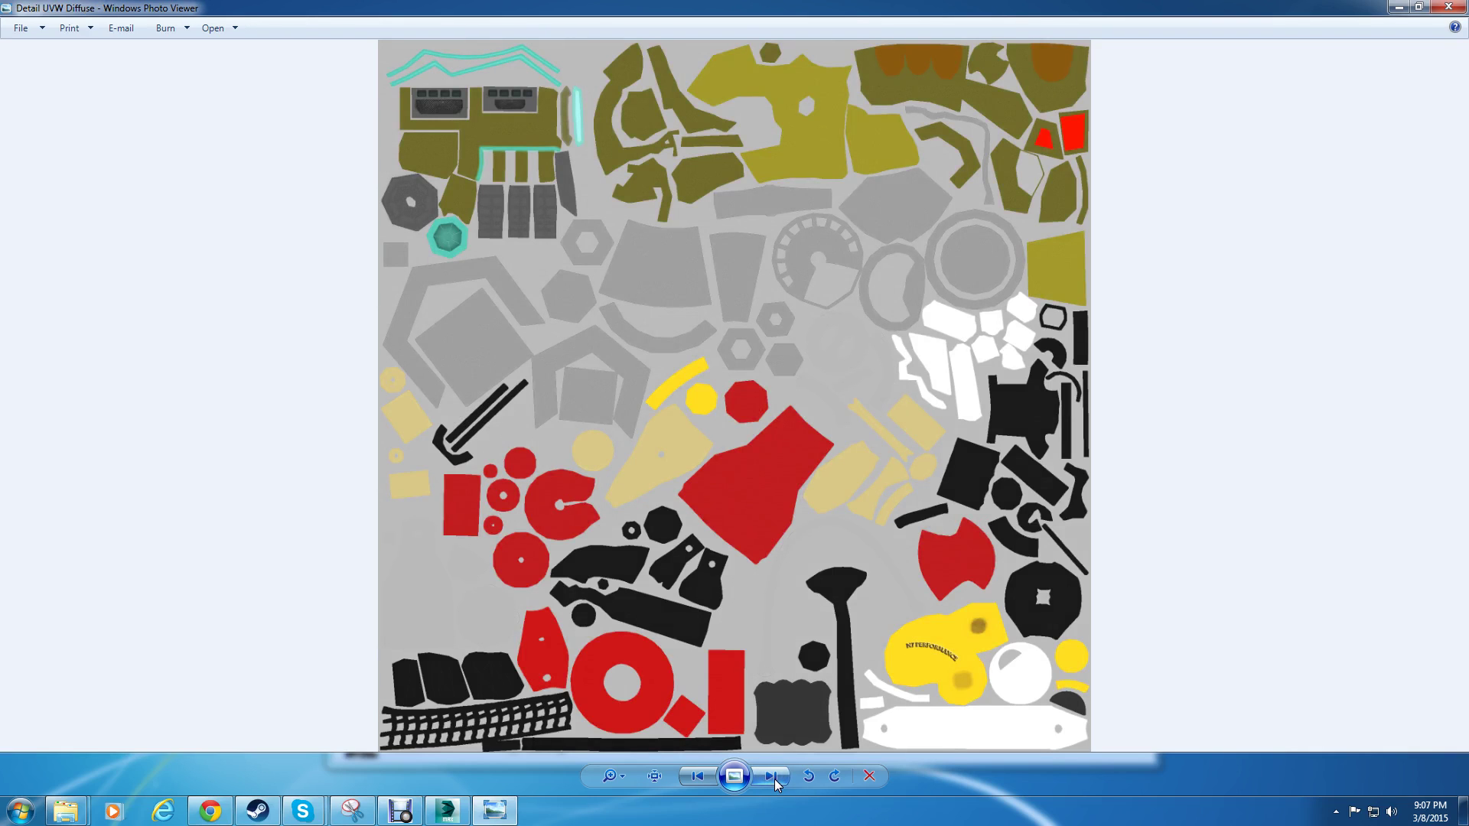
click(774, 777)
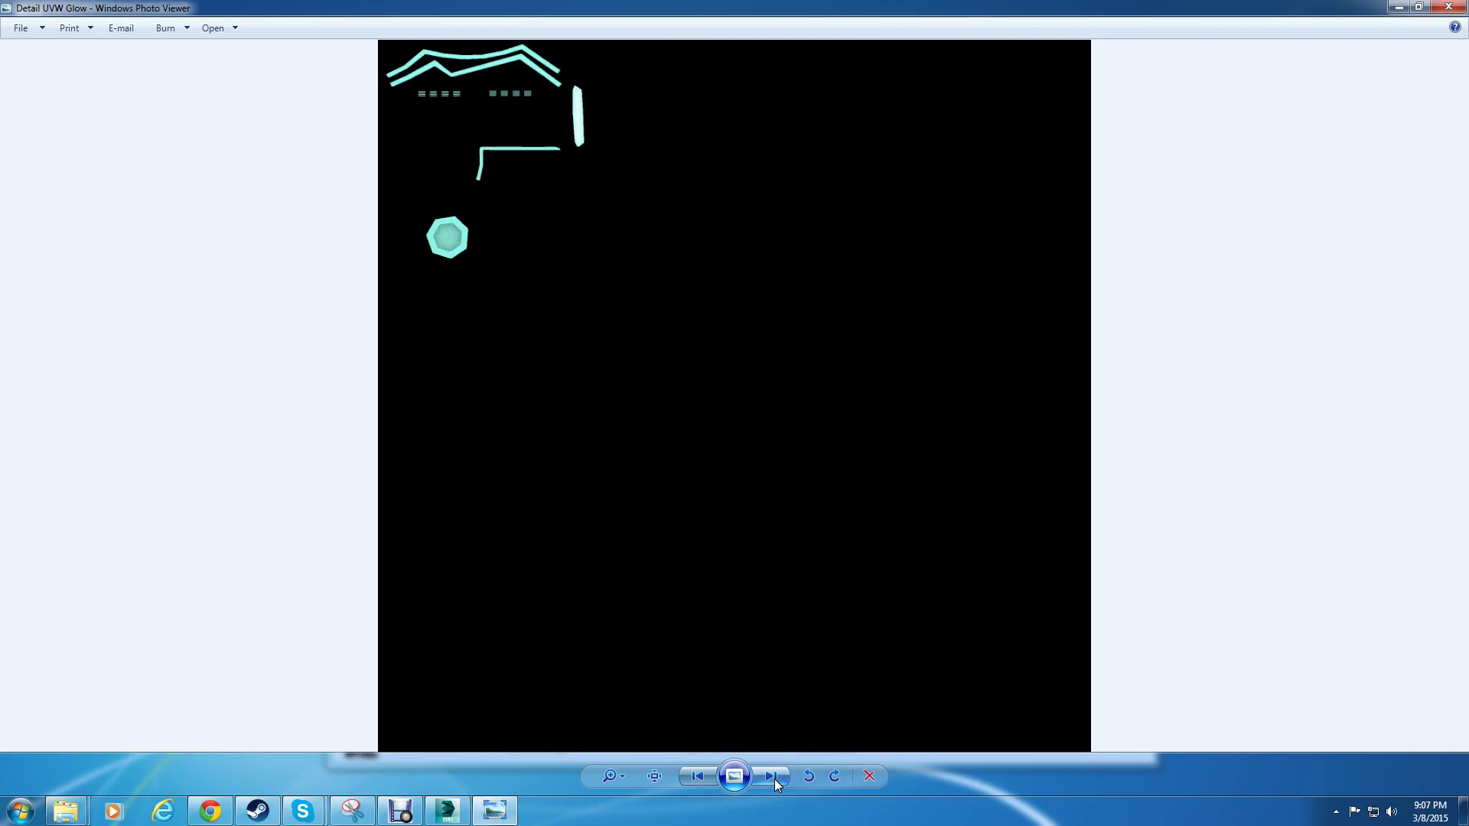
click(774, 778)
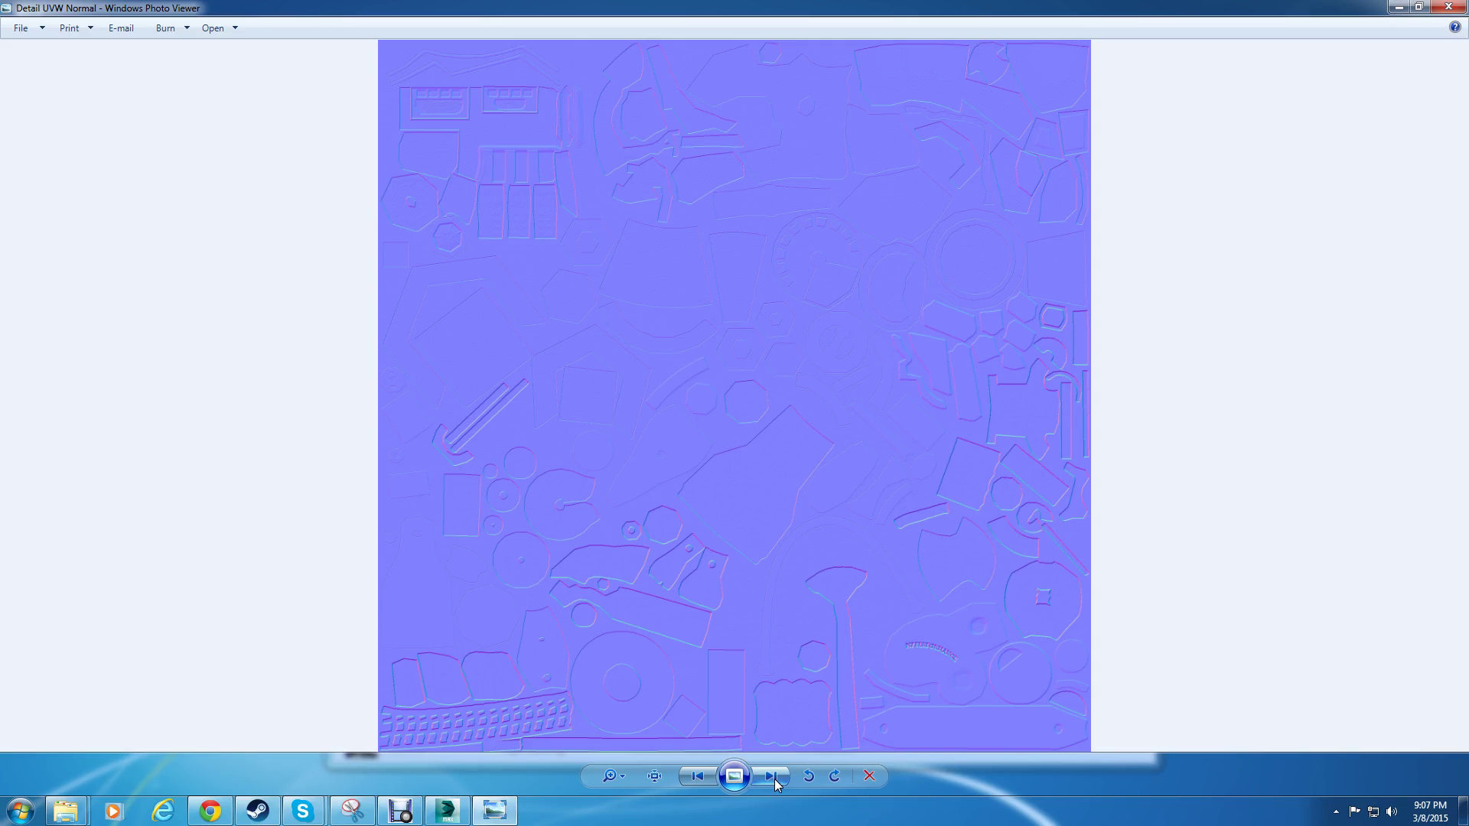
click(774, 778)
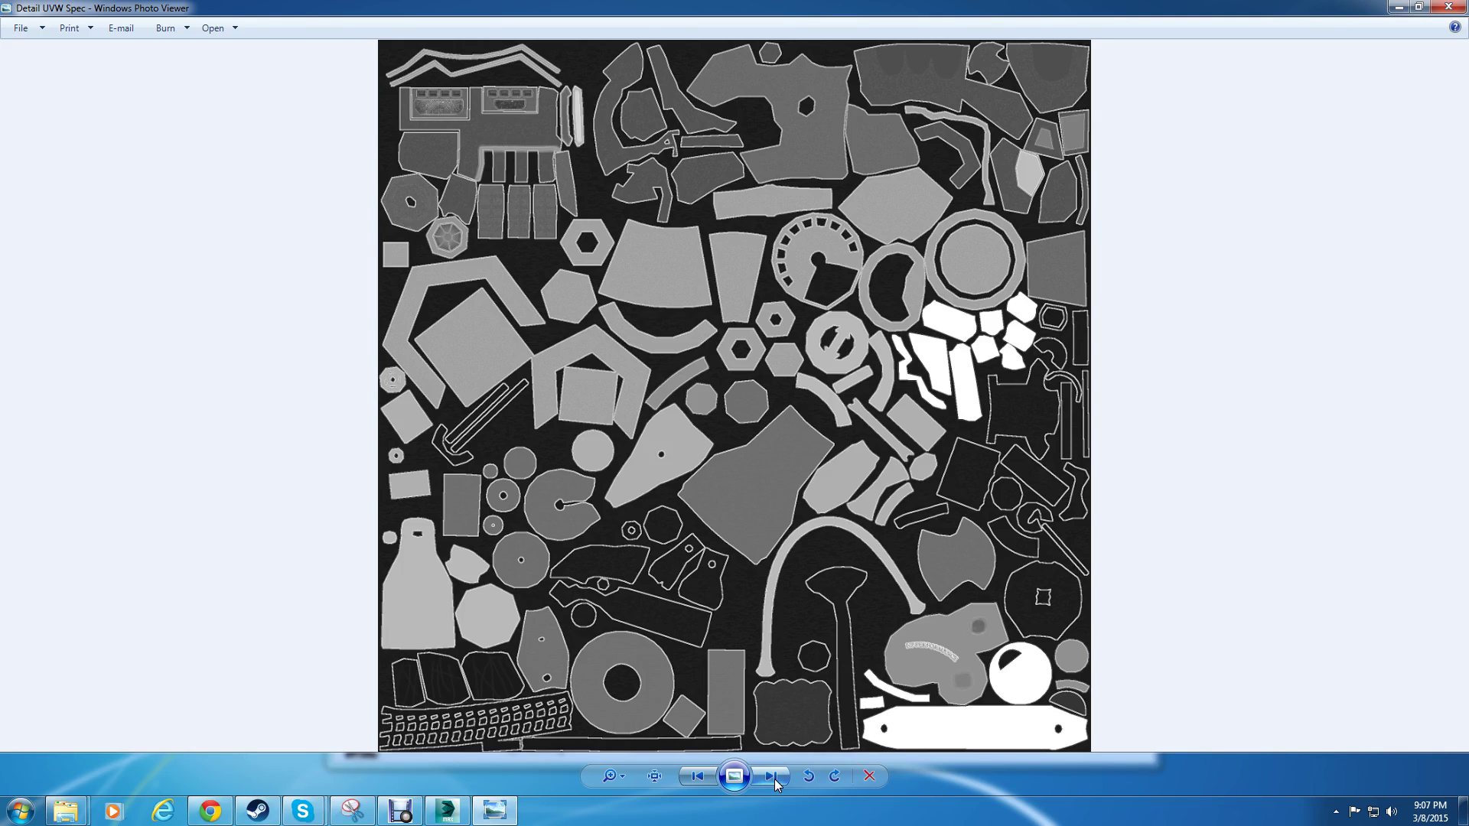
View the Render Test 2 and Render Test 3 images of the vehicle and close the photo viewer.
click(775, 777)
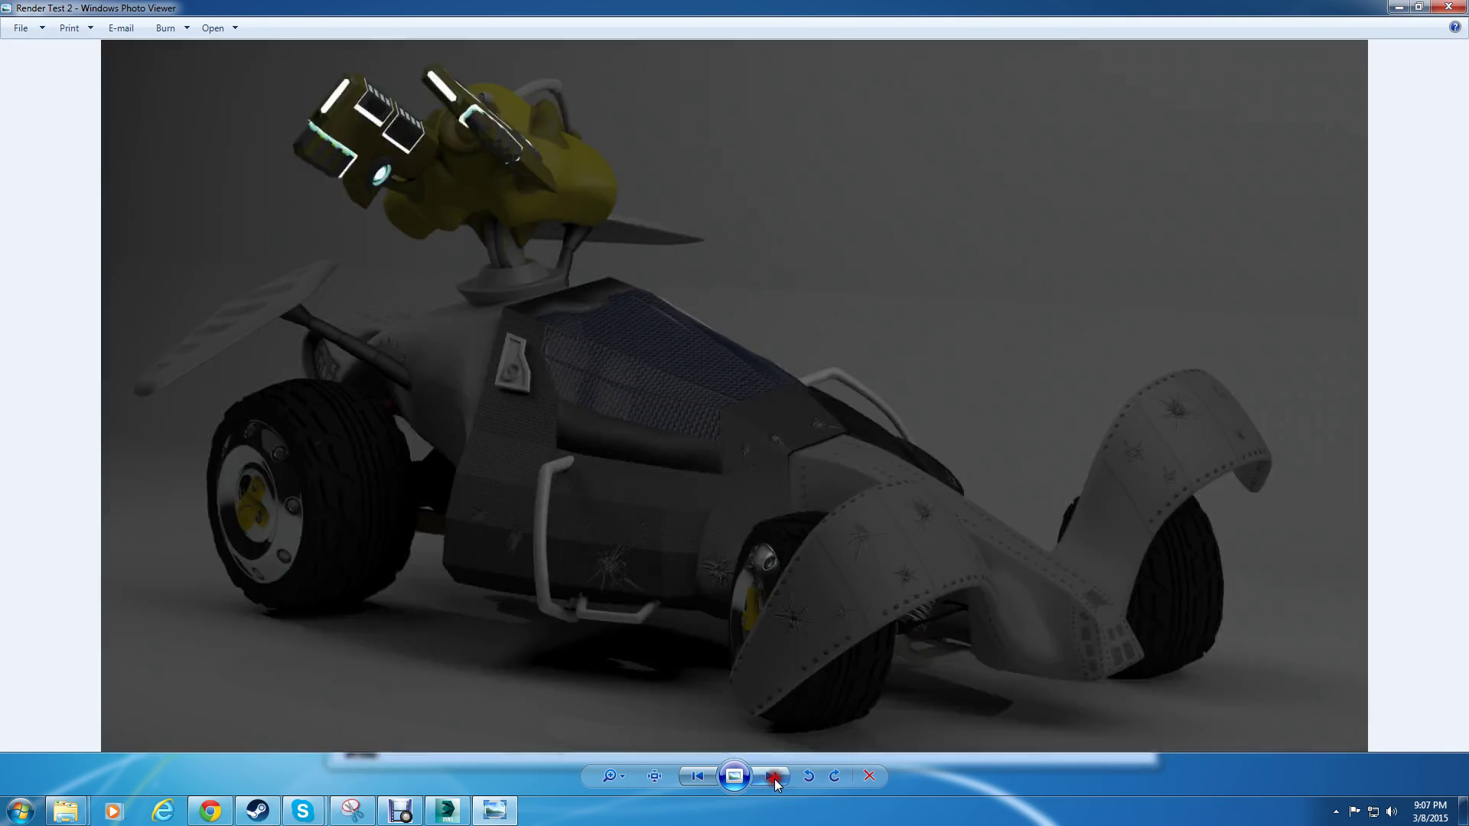
click(613, 492)
click(770, 777)
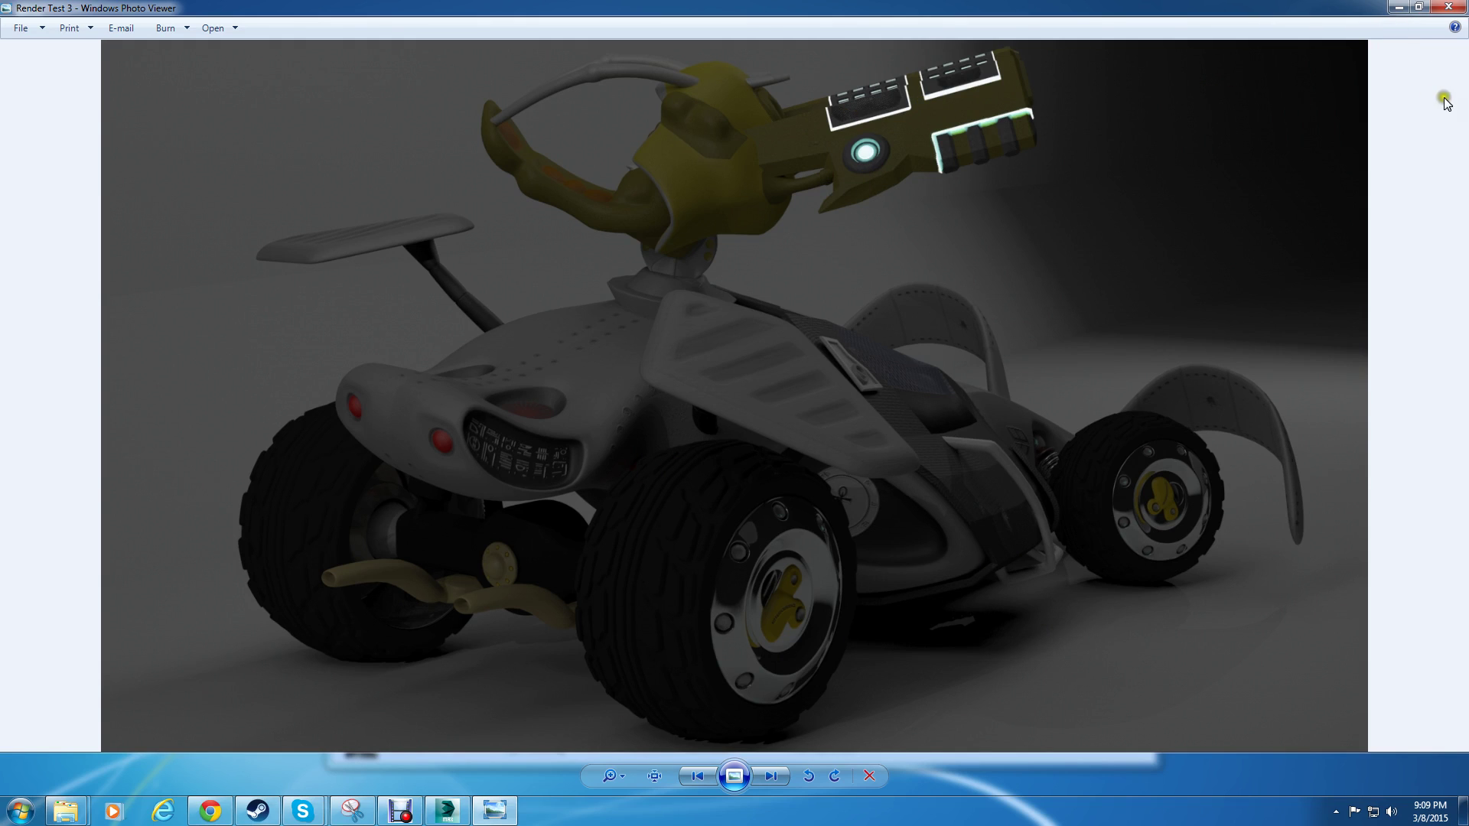
click(1452, 9)
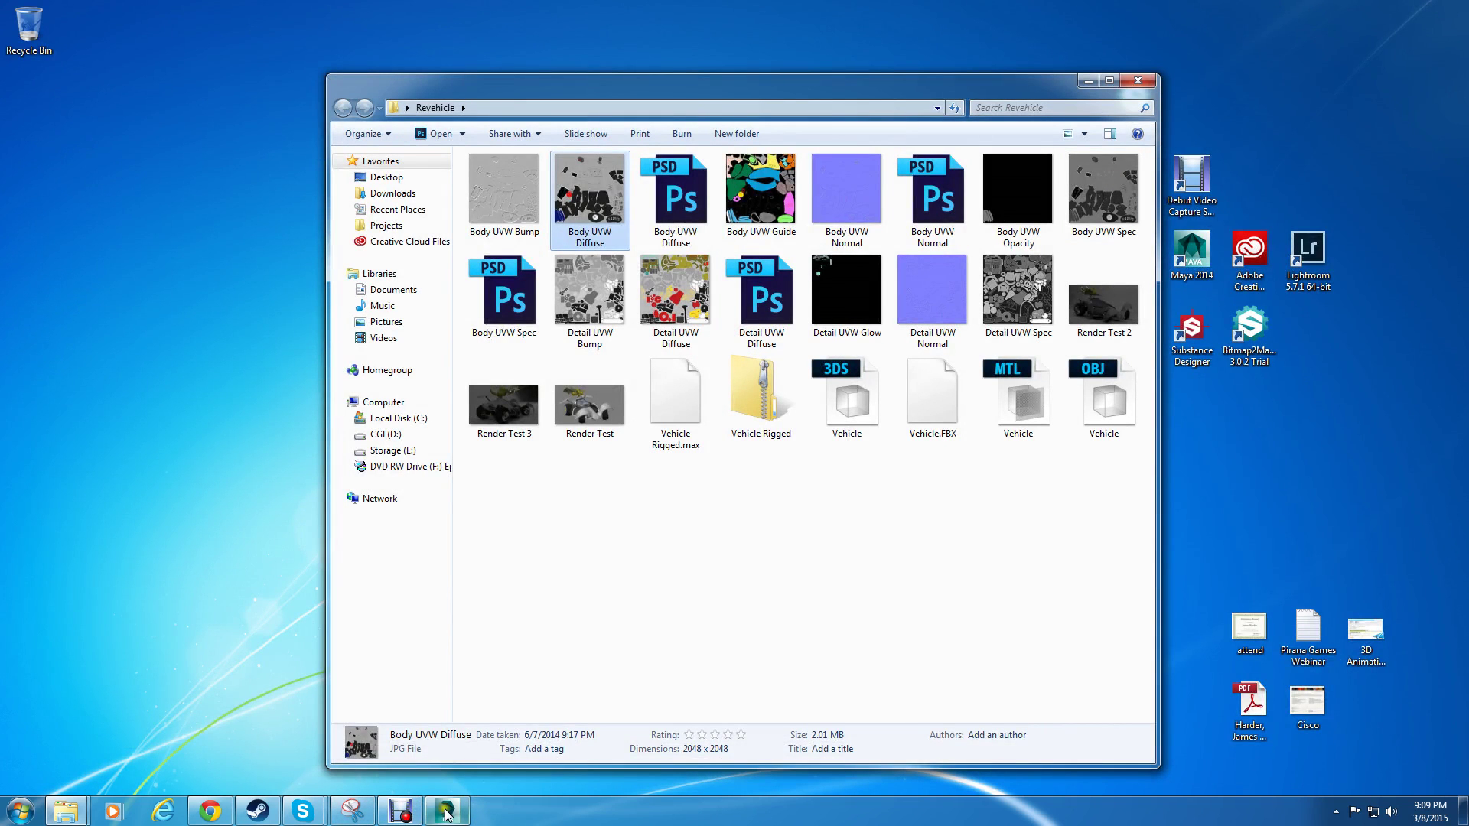
Switch back to 3ds Max, select the Car Path spline and examine the whole path and the vehicle on it.
click(445, 817)
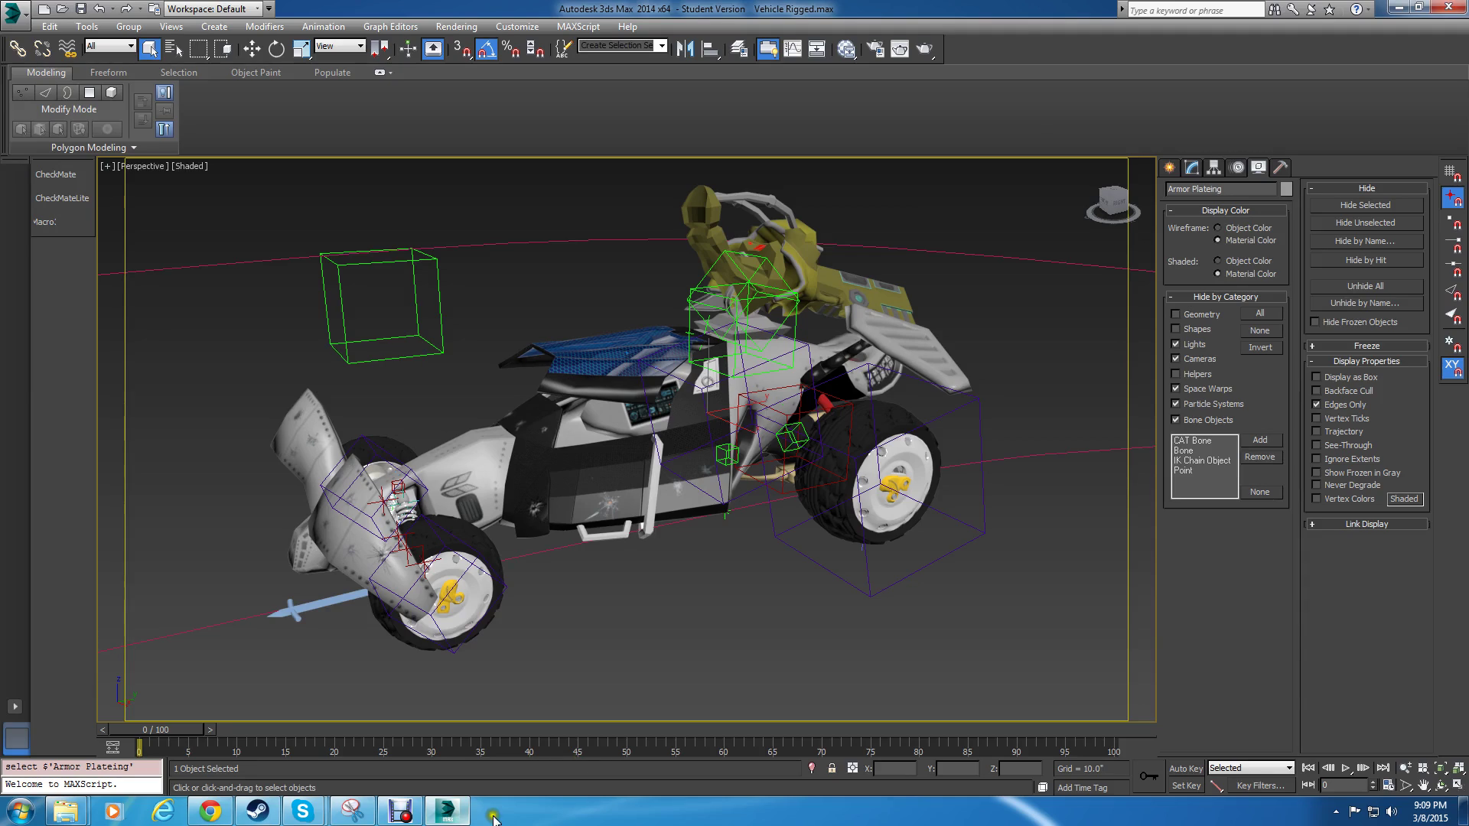
mouse_move(680, 414)
alt+middle_down()
mouse_move(814, 383)
mouse_move(640, 436)
mouse_move(653, 414)
alt+middle_up()
scroll(534, 446, up, 2)
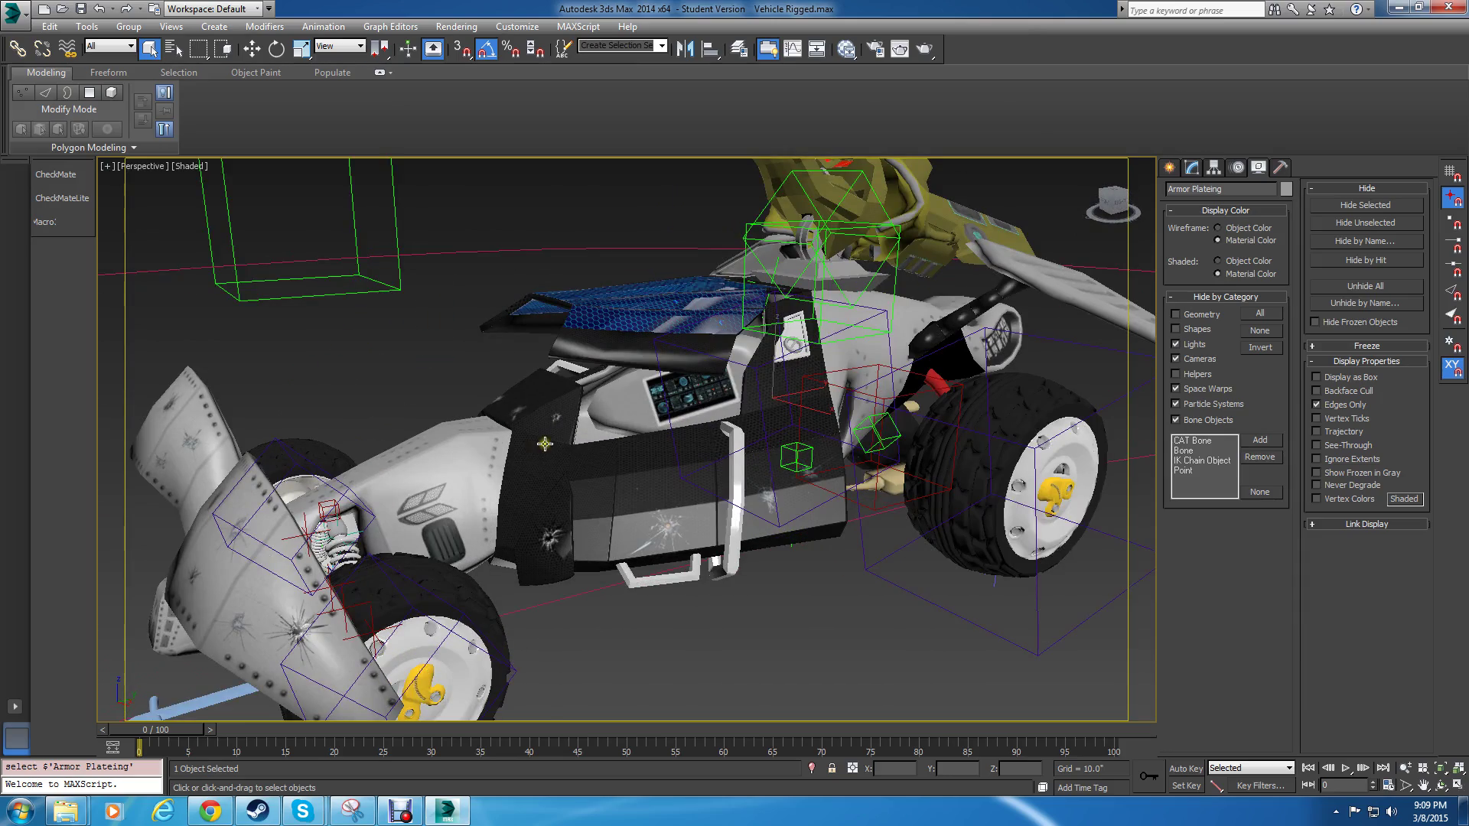
scroll(548, 335, down, 2)
alt+middle_drag(548, 334, 676, 453)
click(341, 518)
scroll(629, 446, up, 5)
key(z)
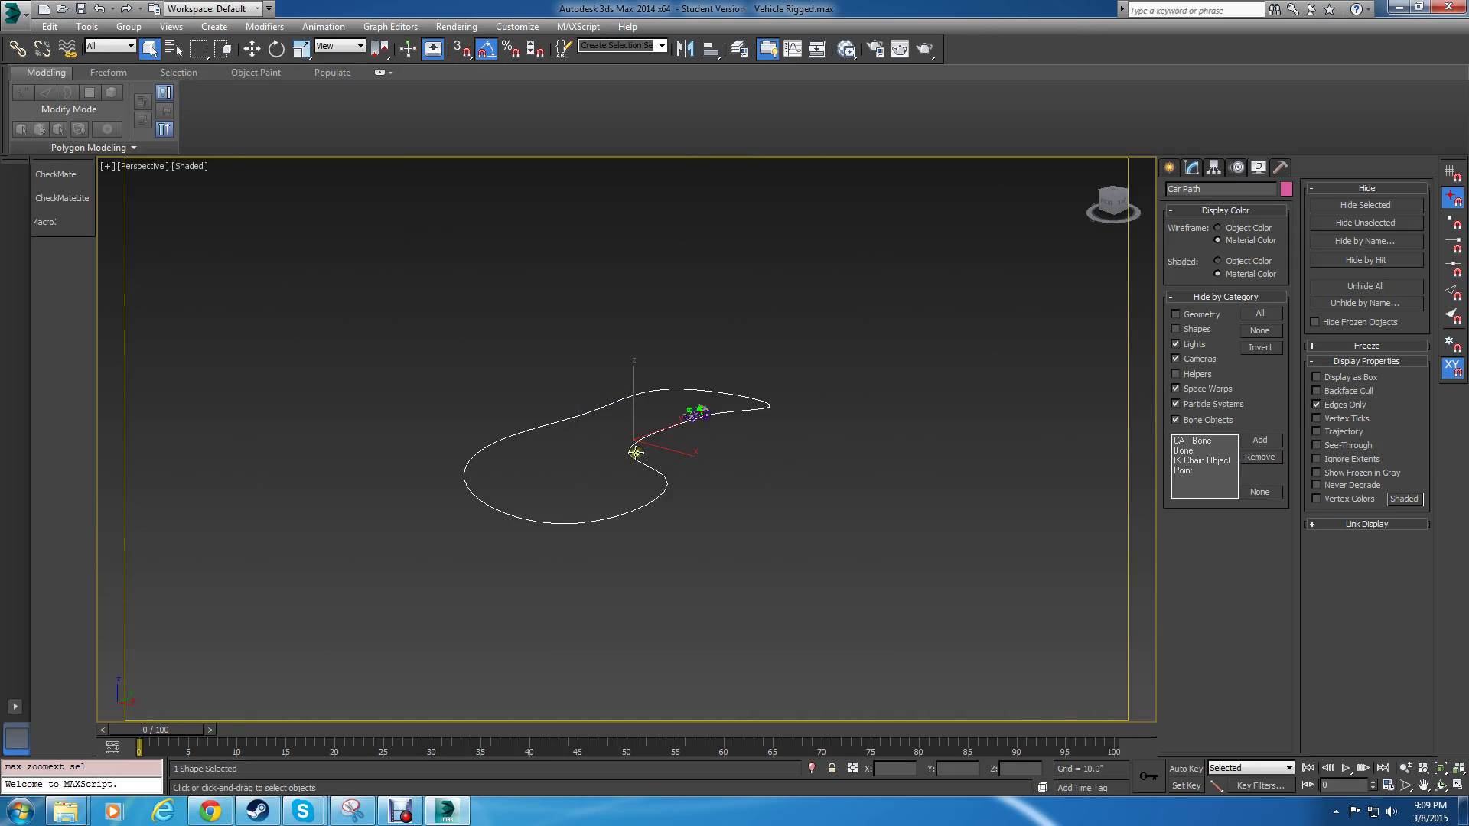
scroll(666, 436, up, 10)
scroll(712, 459, up, 2)
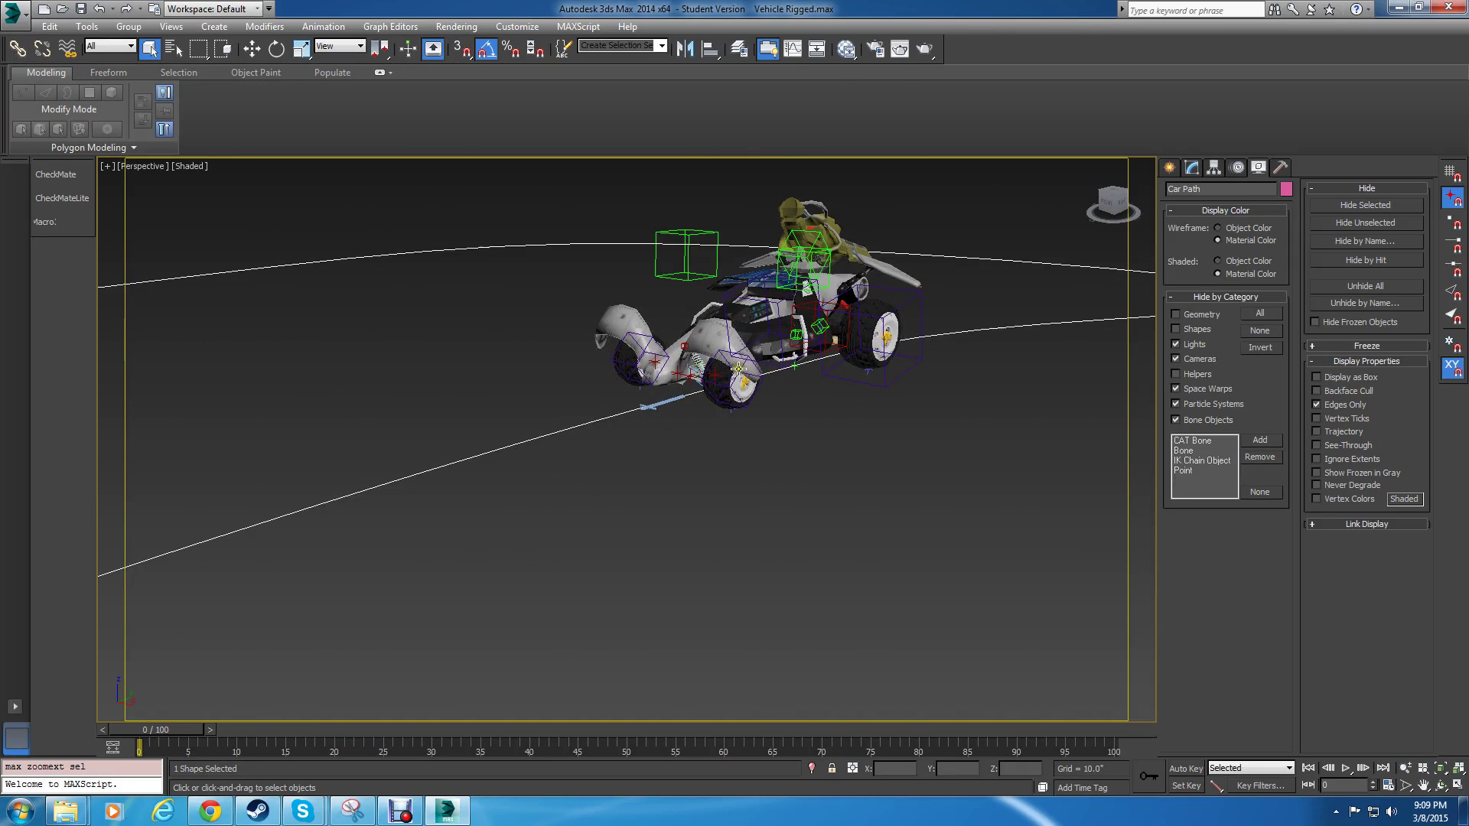
Deselect the Car Path spline and select the back-right wheel hub helper for a closer look at the vehicle.
click(663, 408)
scroll(666, 411, down, 10)
scroll(685, 415, up, 3)
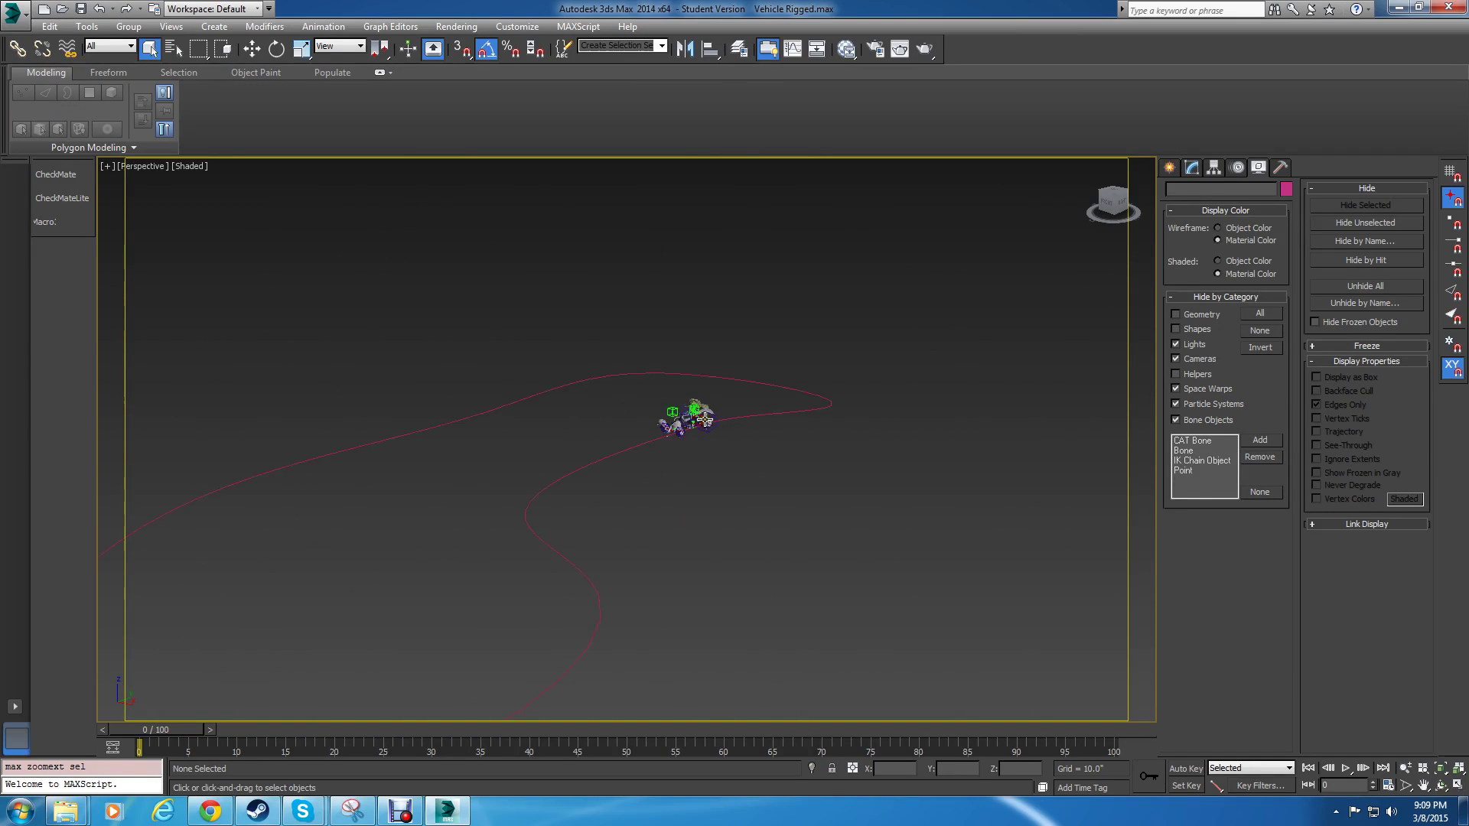
key(z)
scroll(688, 413, down, 6)
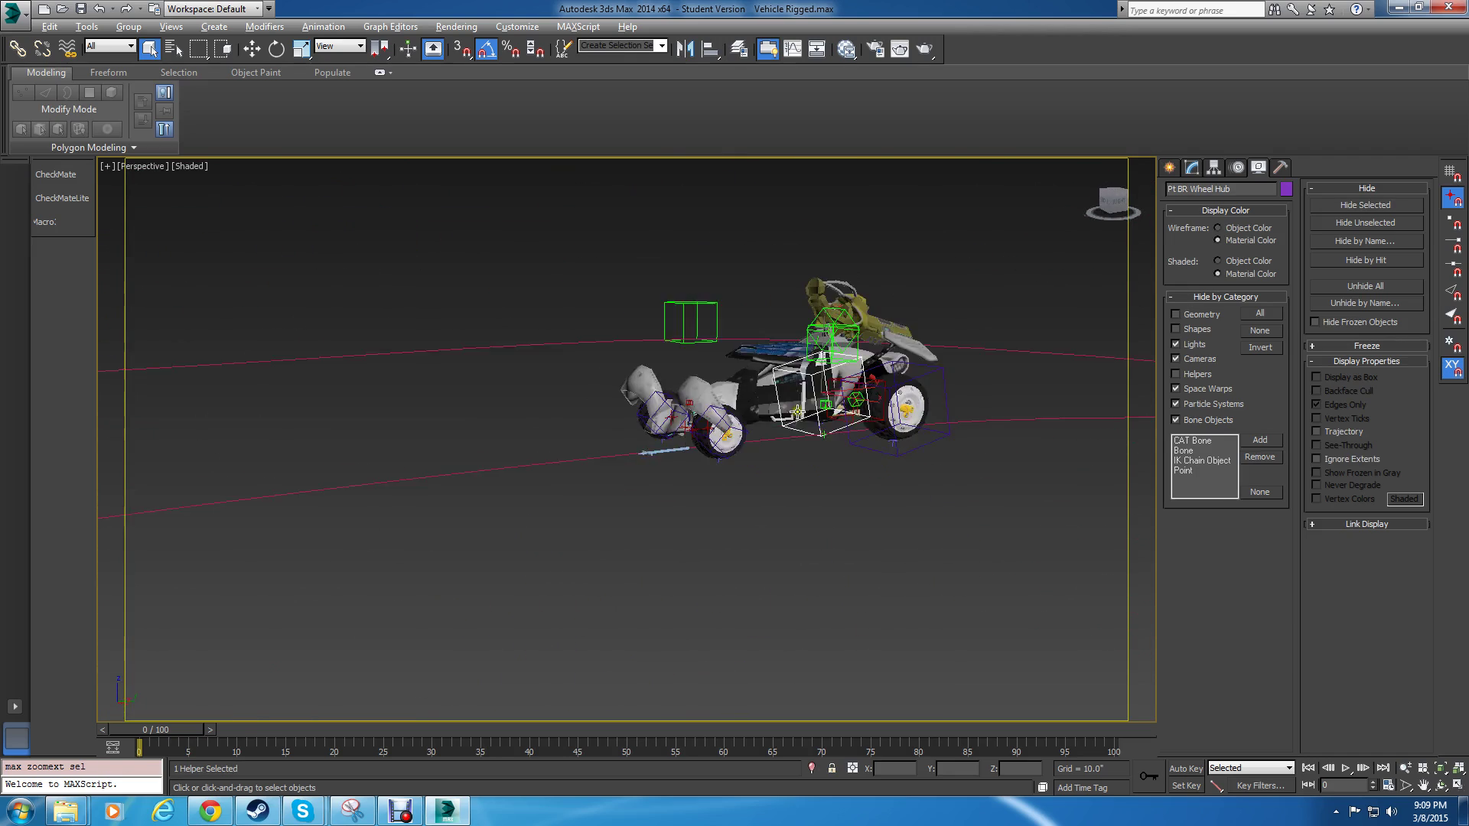
scroll(806, 399, up, 5)
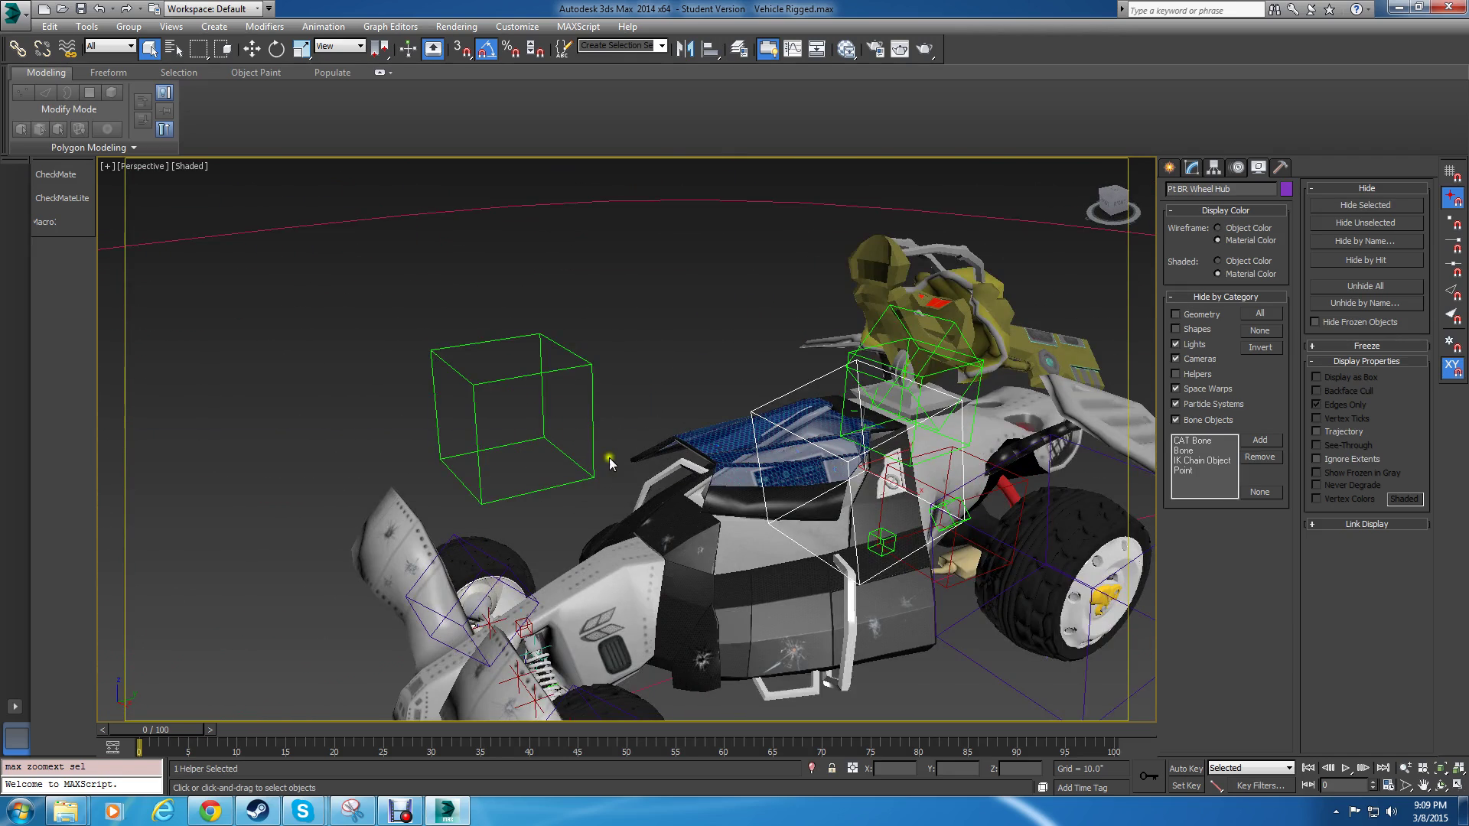
Select the Dummy Car helper beneath the vehicle body and examine its place in the rig.
scroll(620, 459, down, 4)
alt+middle_drag(614, 450, 765, 570)
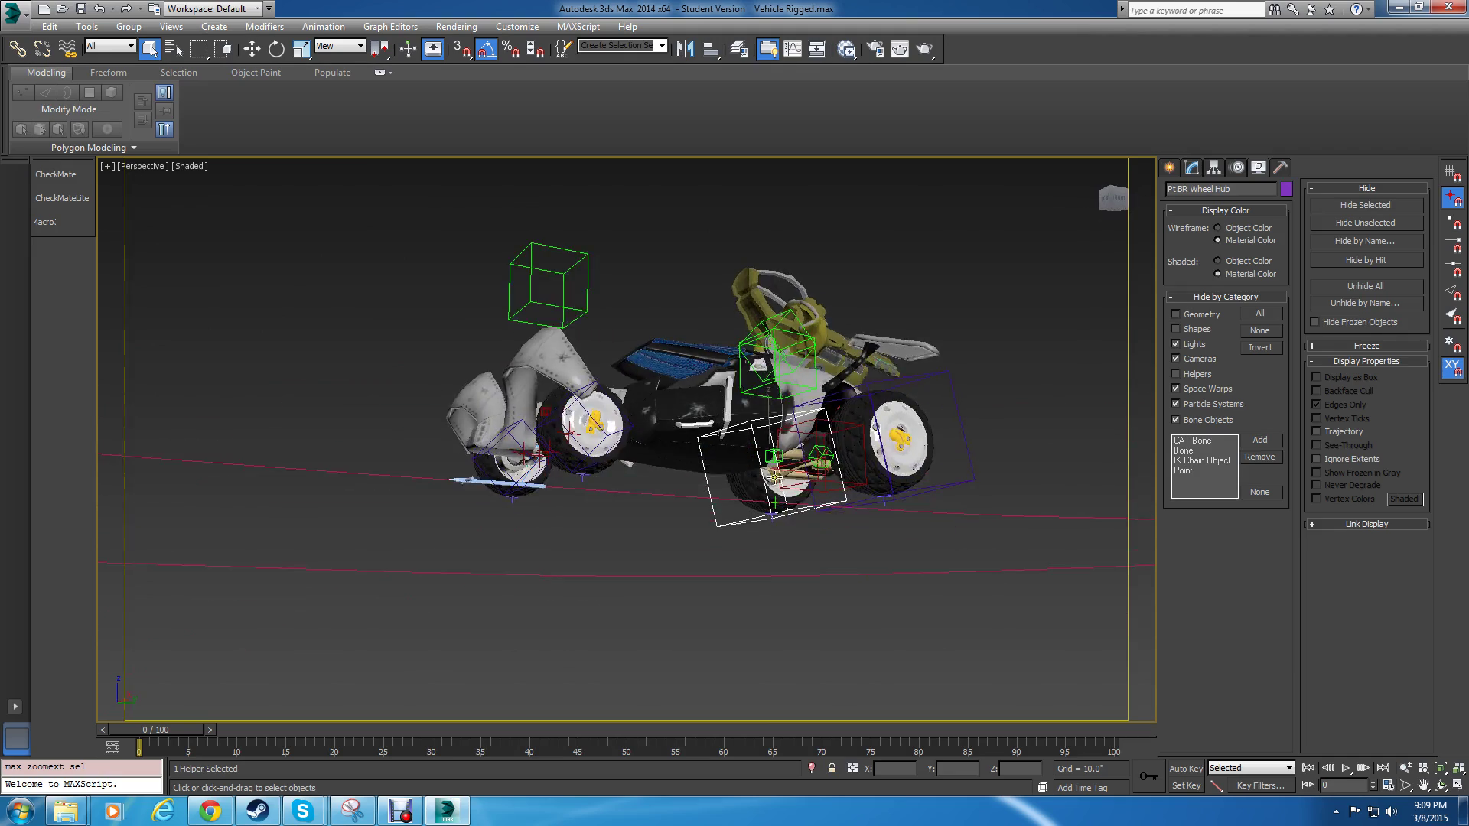
scroll(765, 570, up, 6)
click(765, 570)
scroll(777, 586, down, 10)
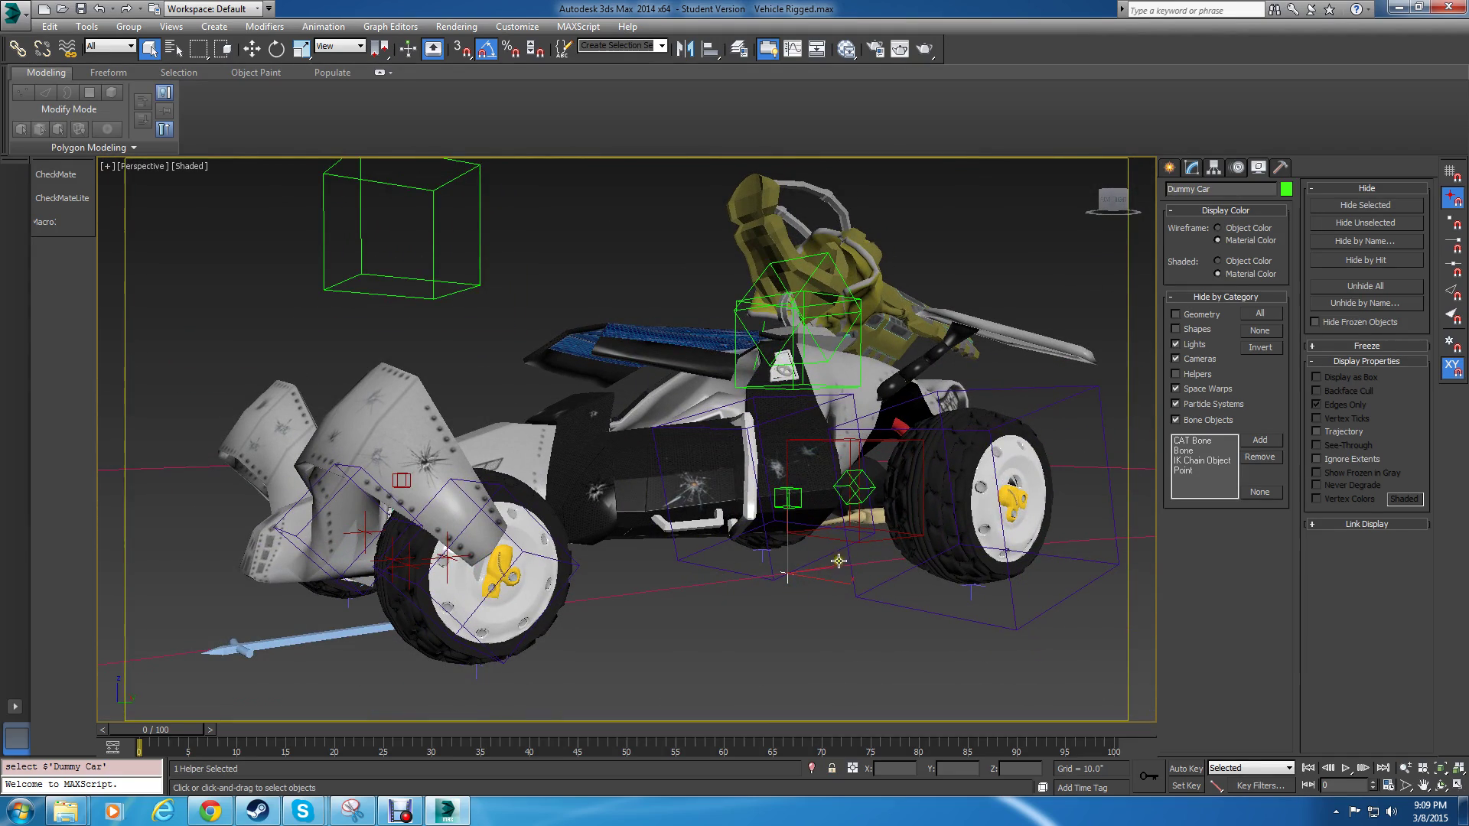
Select the Pt BL Wheel Hub and FL PT Wheel Roll helpers in turn and examine them around their wheels.
alt+middle_drag(839, 560, 787, 592)
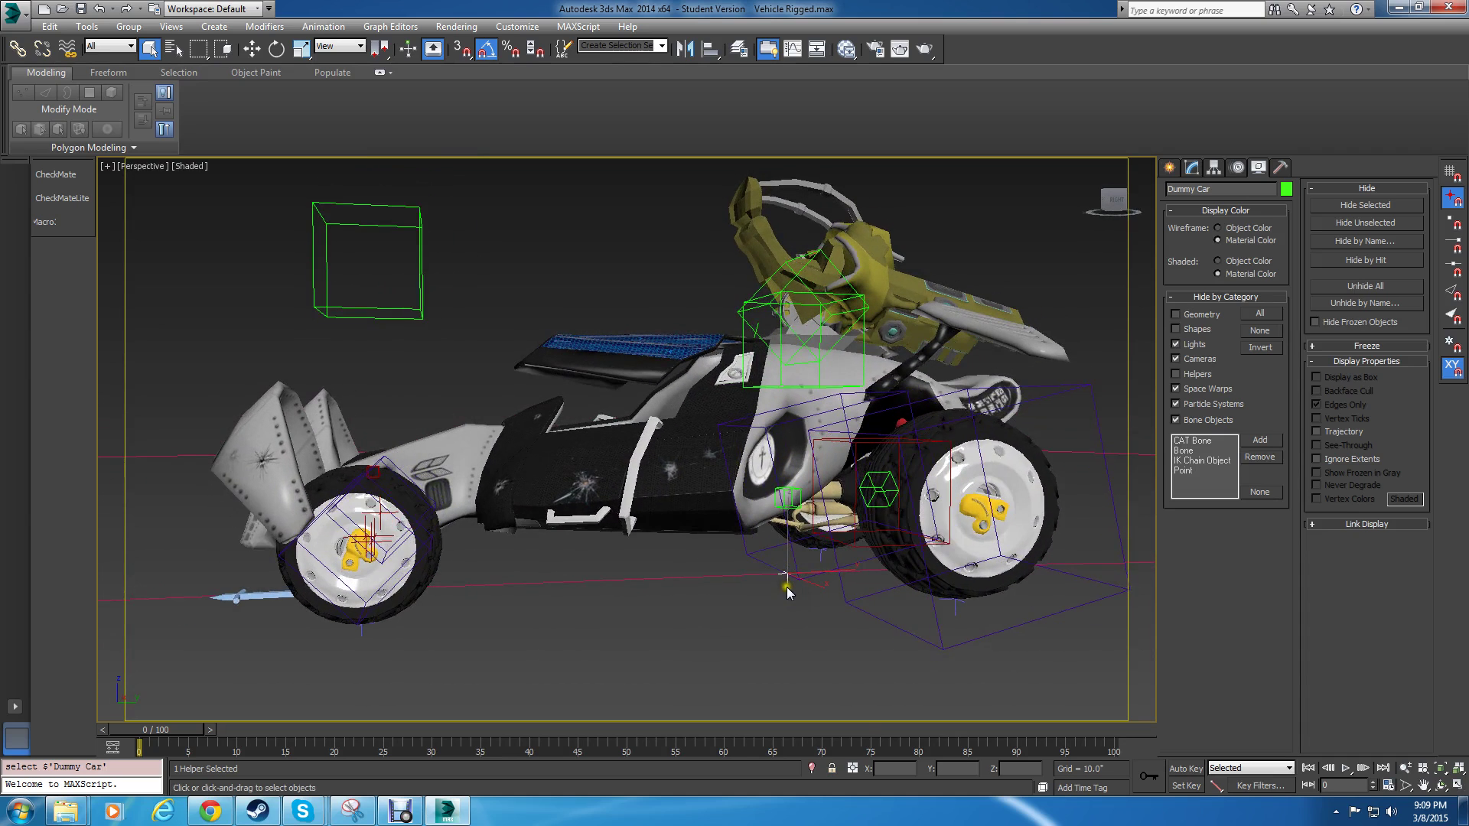
click(894, 623)
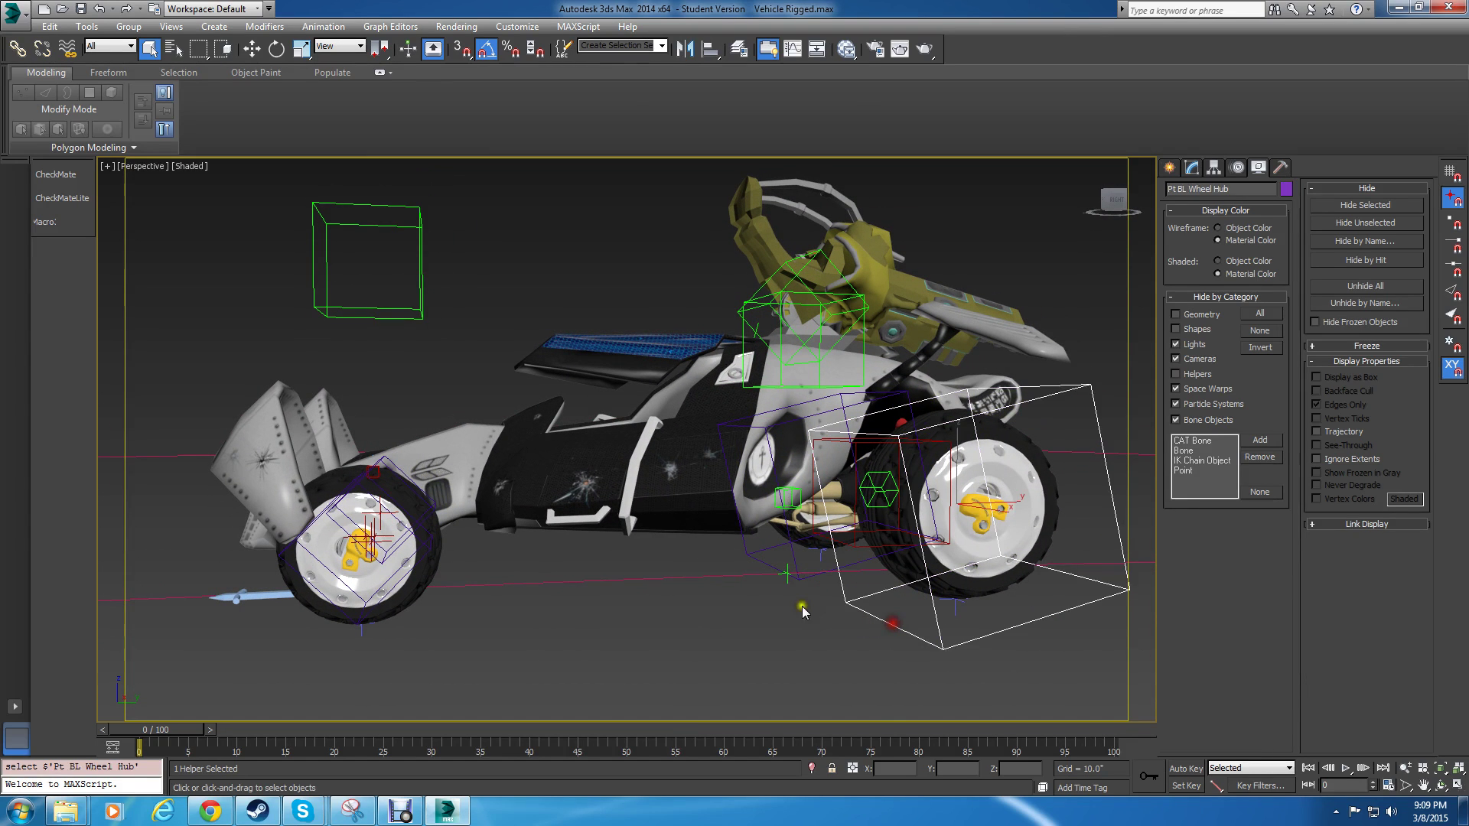
click(760, 559)
alt+middle_drag(426, 516, 566, 516)
click(586, 462)
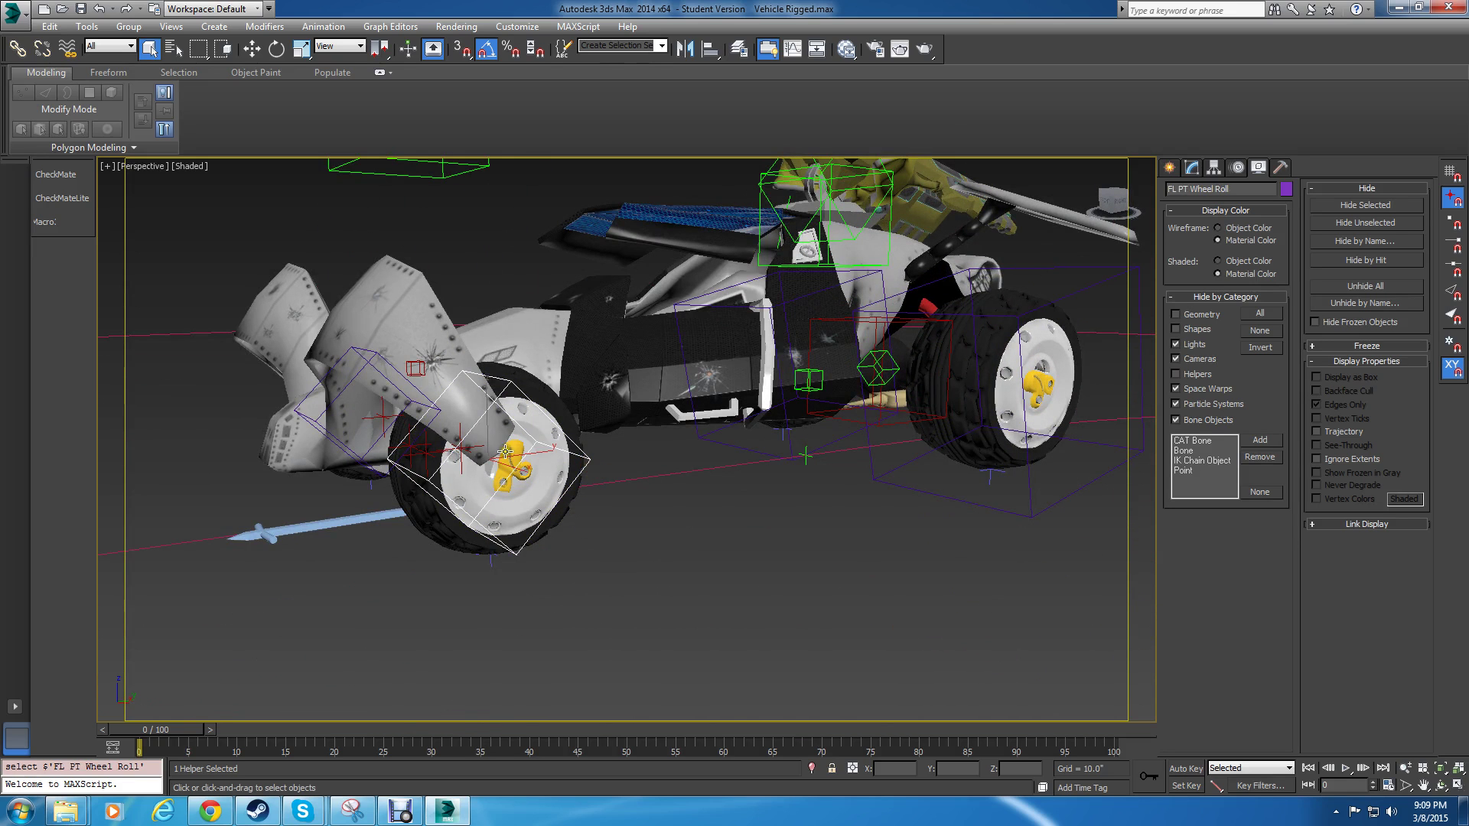
scroll(665, 485, up, 6)
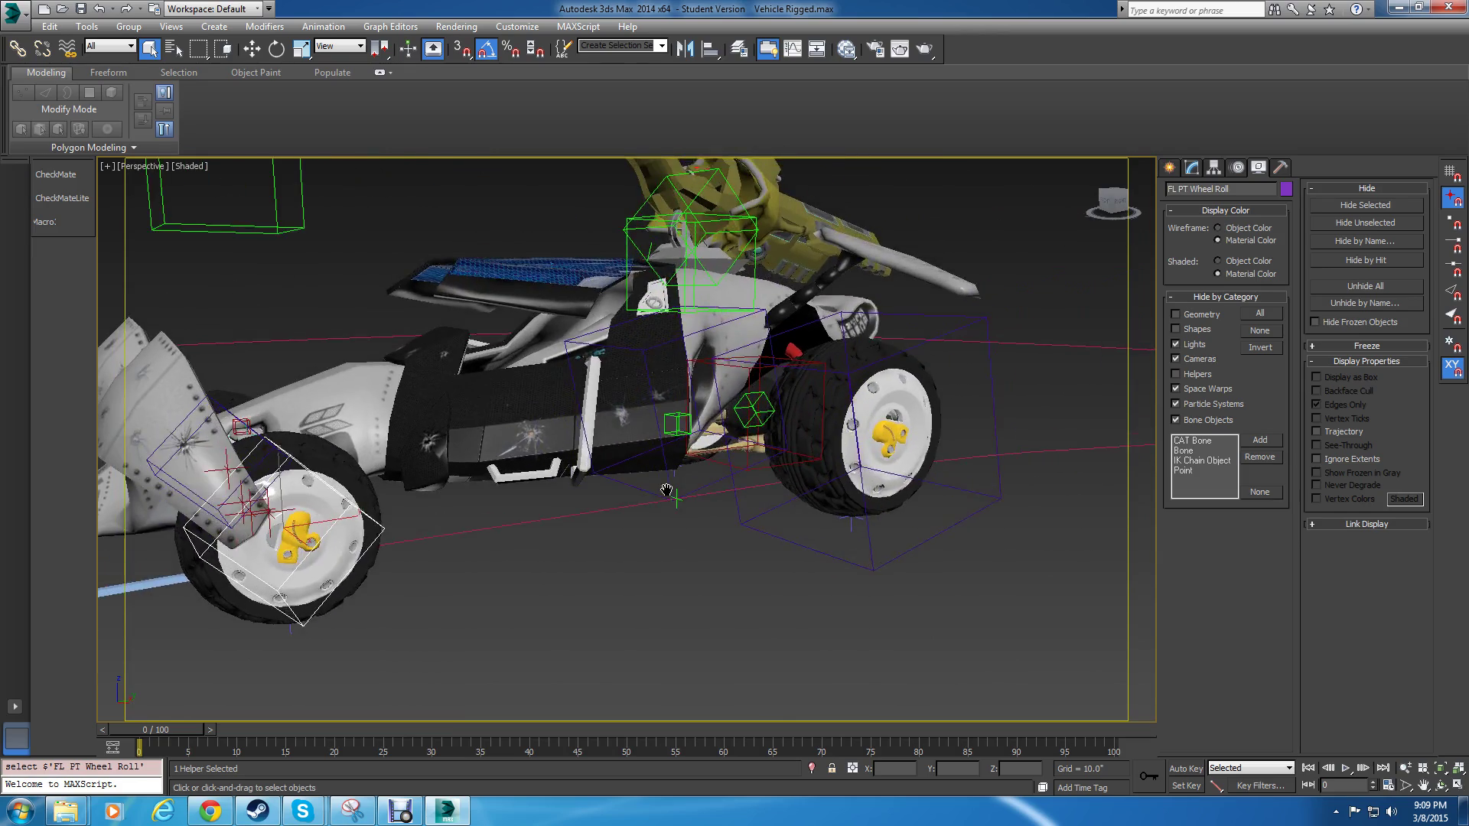
alt+middle_drag(658, 477, 799, 459)
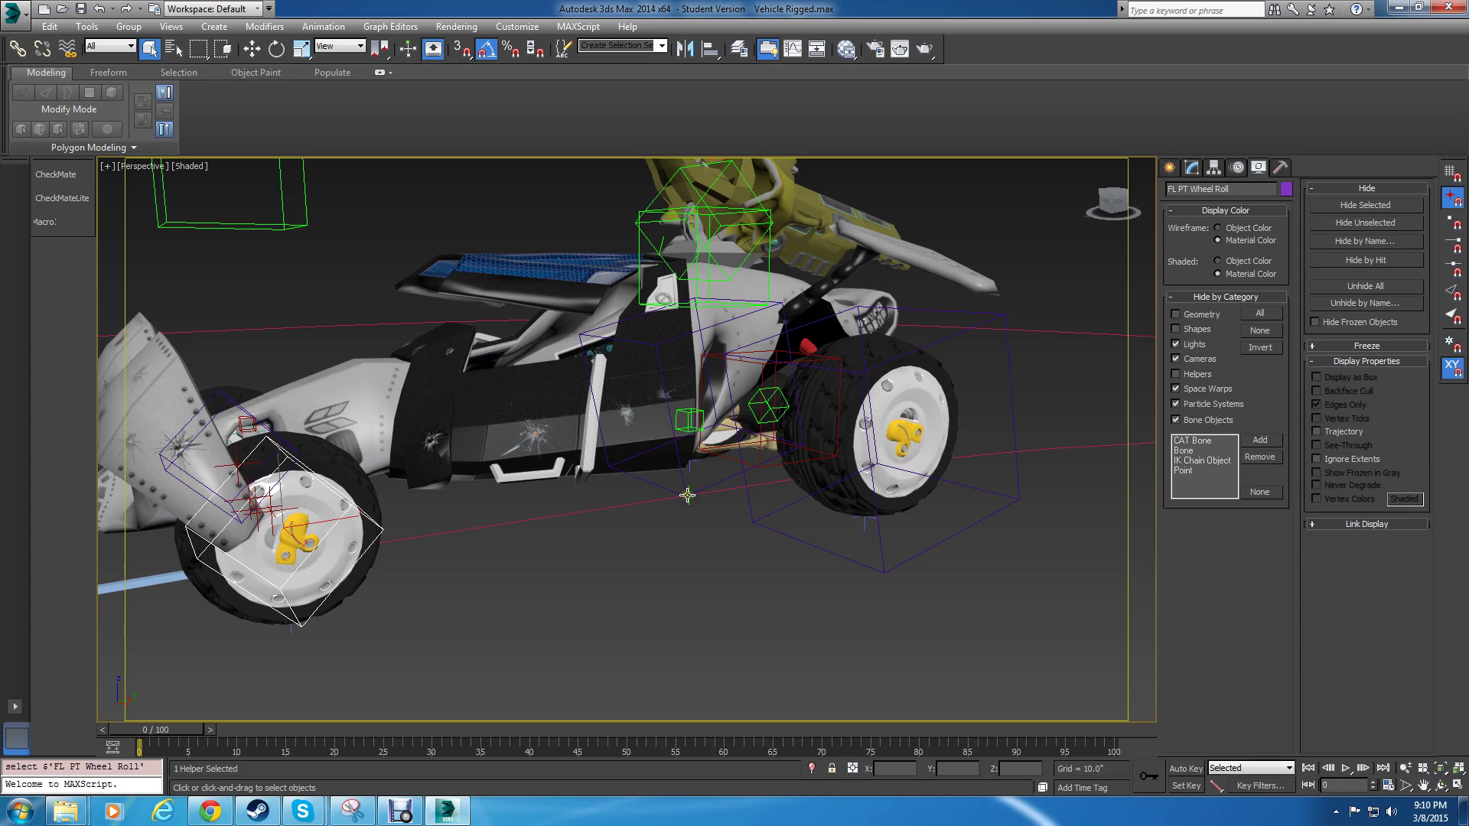
scroll(821, 489, down, 6)
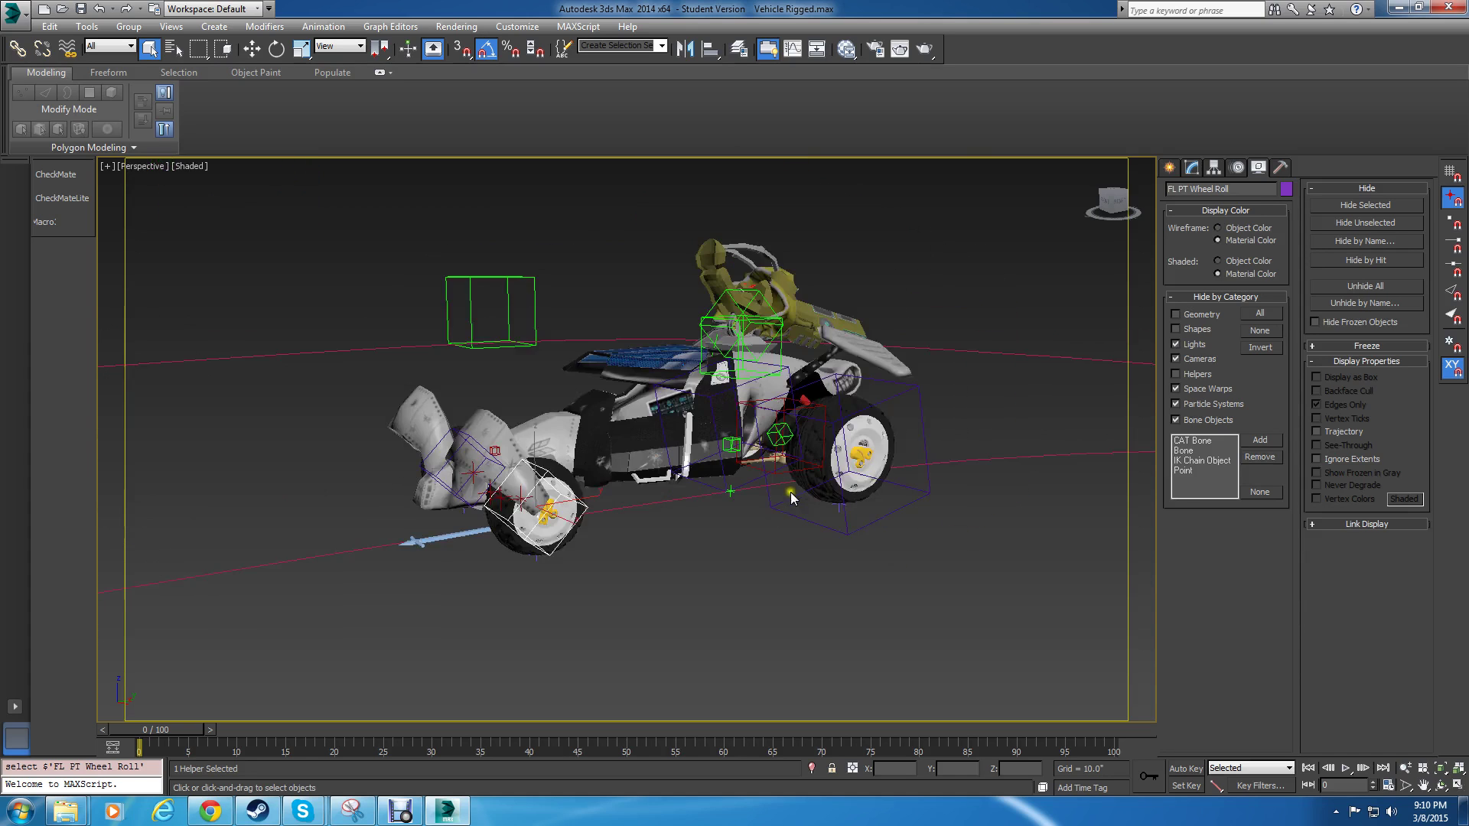
scroll(791, 492, up, 2)
scroll(788, 486, up, 4)
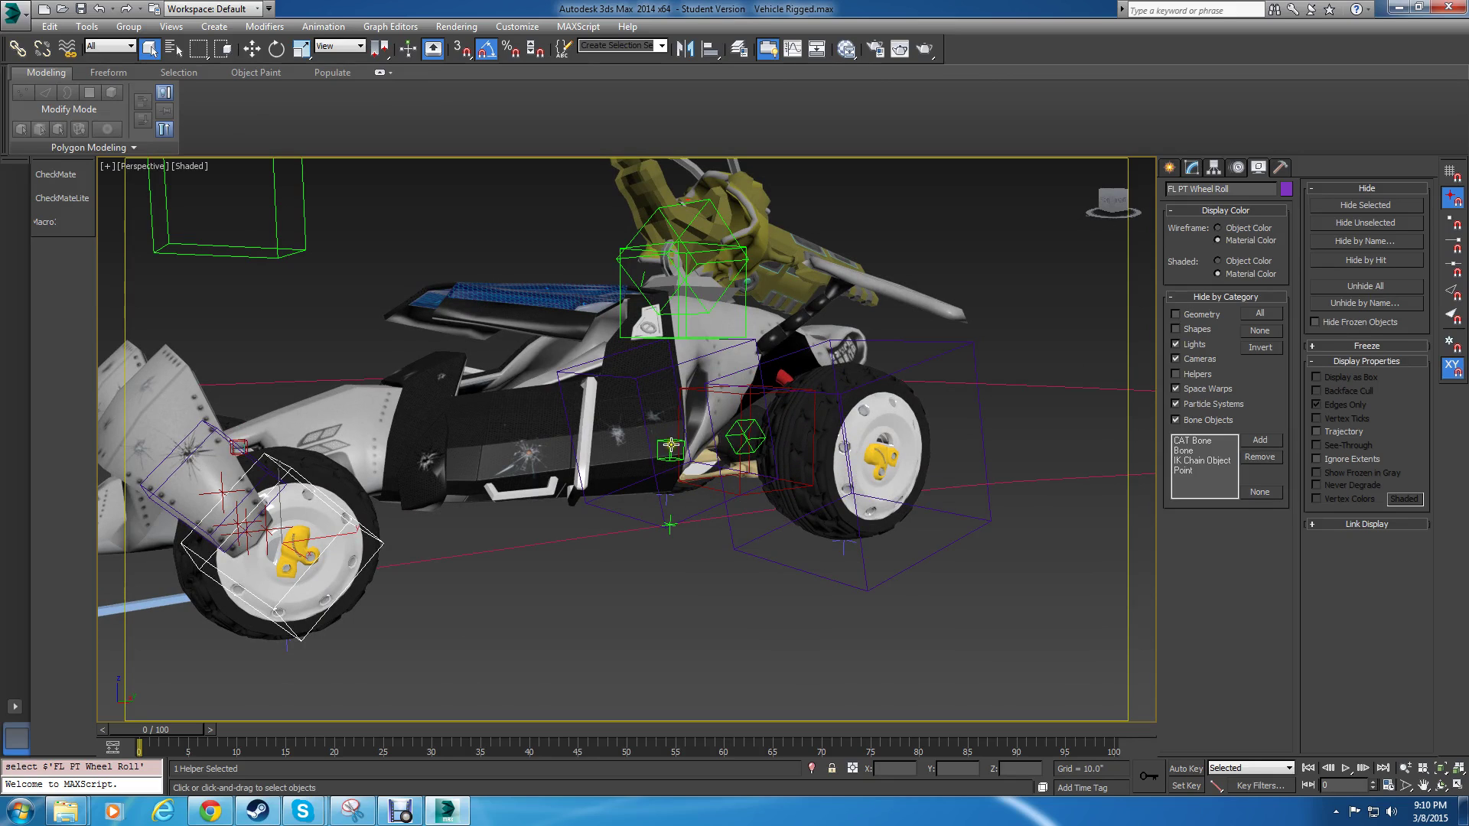
Select the Dummy Car helper and move it to slide the vehicle along the car path.
click(669, 533)
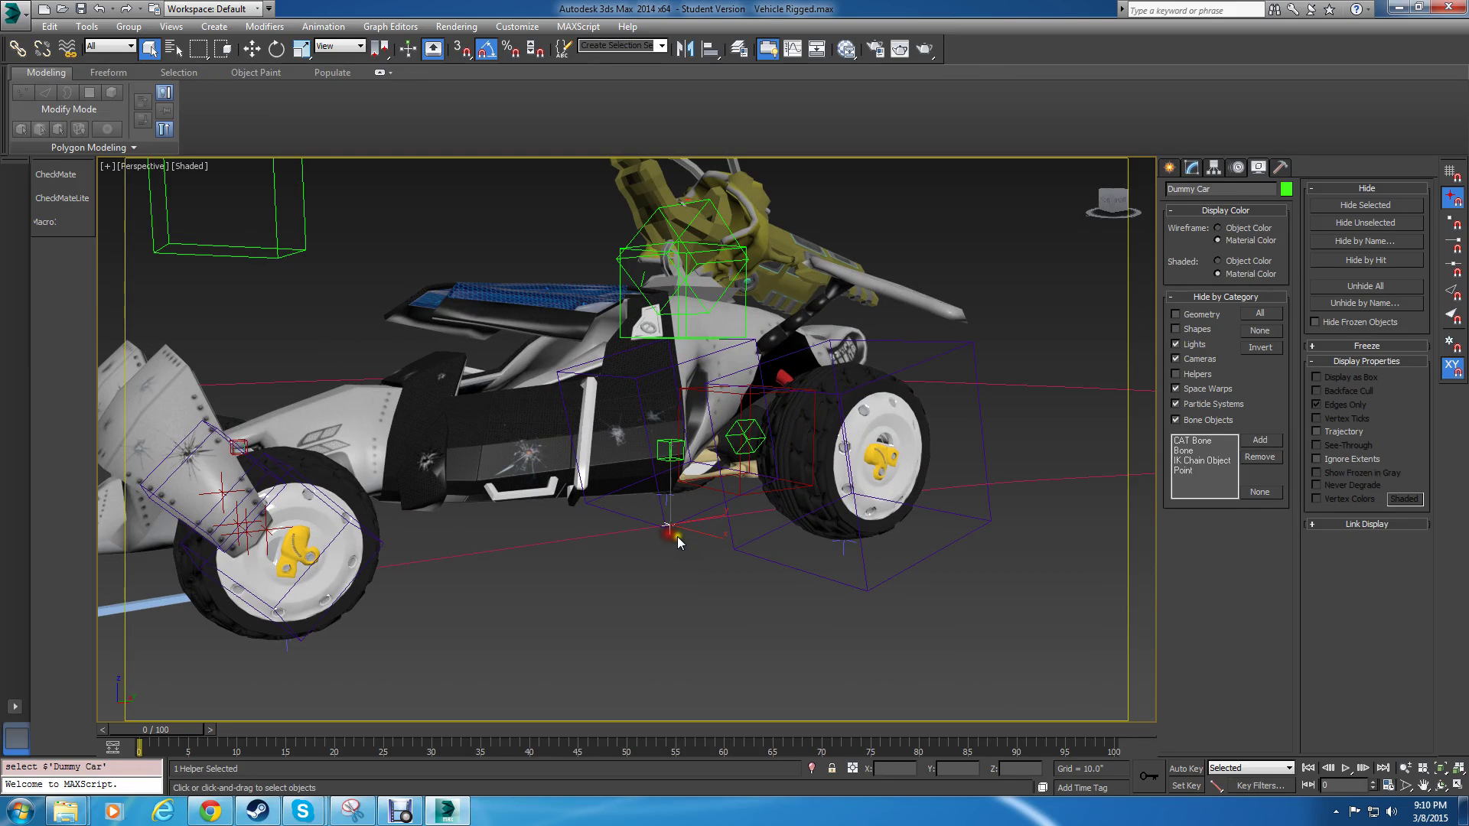
key(w)
drag(699, 519, 582, 540)
scroll(583, 539, down, 5)
scroll(593, 521, up, 7)
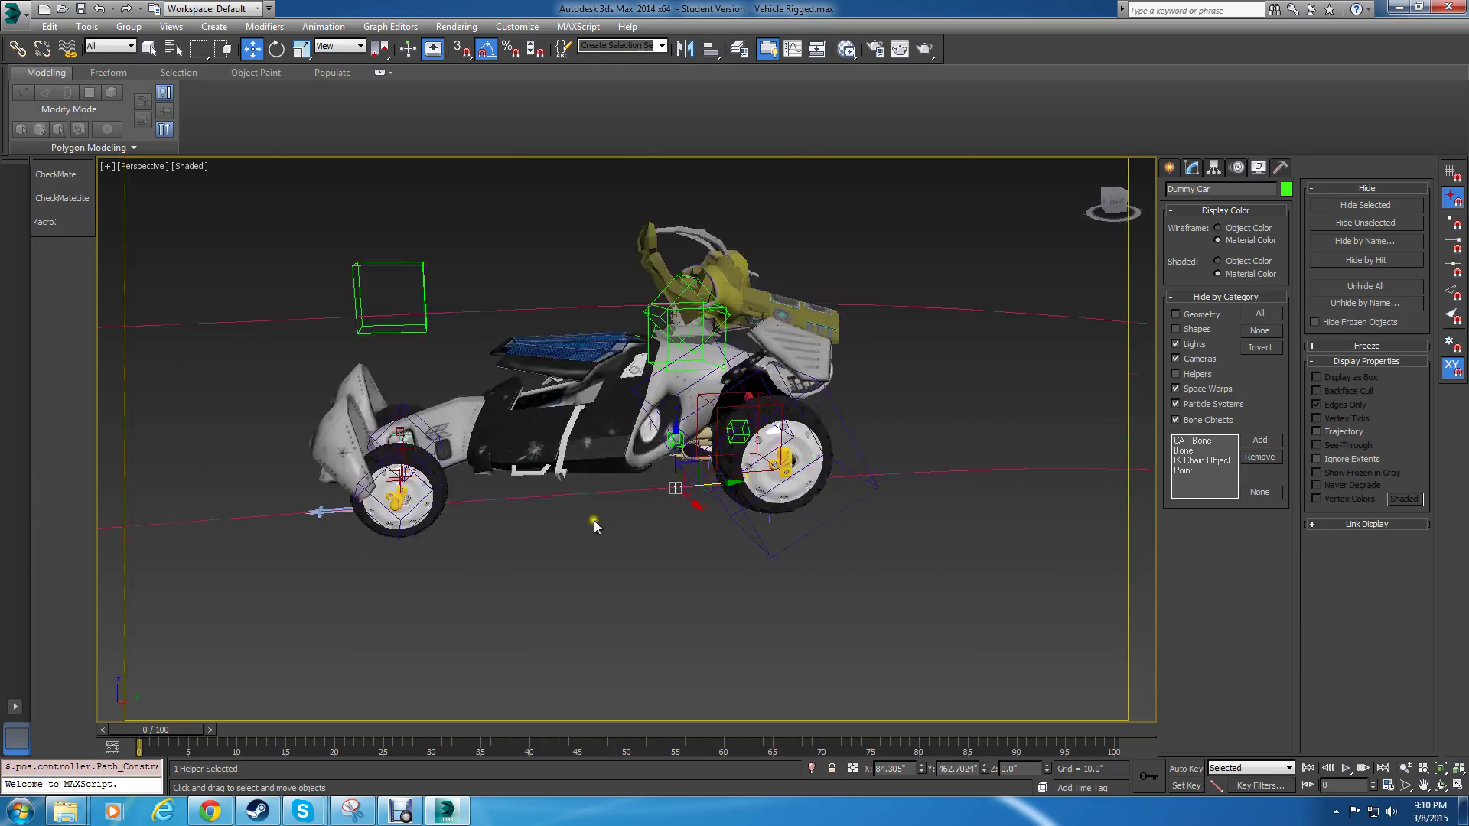
drag(763, 465, 746, 435)
Select the Pt Drive Shaft helper beneath the vehicle and examine it between the rear wheels.
scroll(710, 400, up, 10)
scroll(700, 402, down, 5)
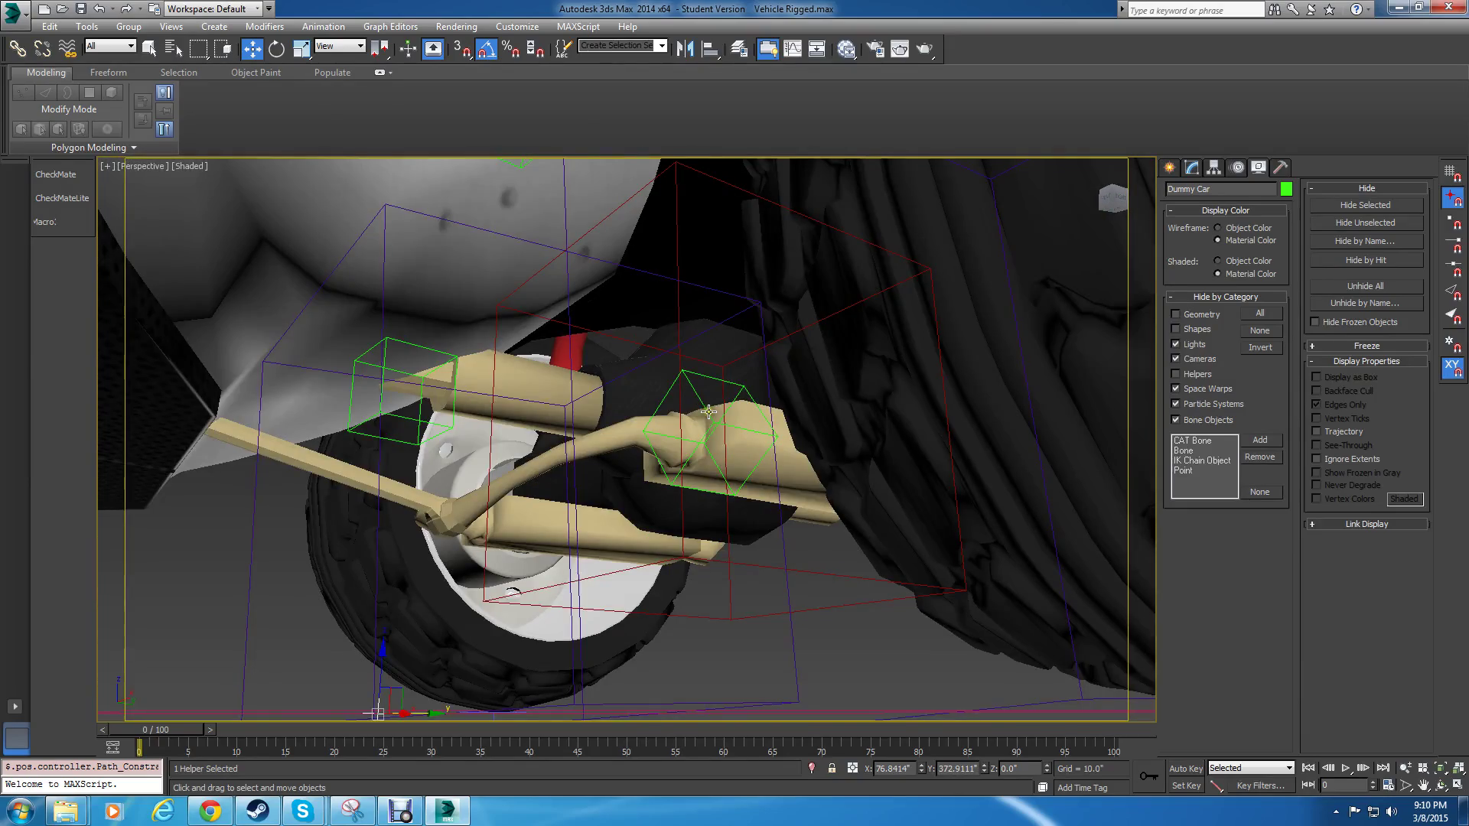
click(701, 409)
scroll(698, 417, up, 2)
scroll(692, 422, down, 6)
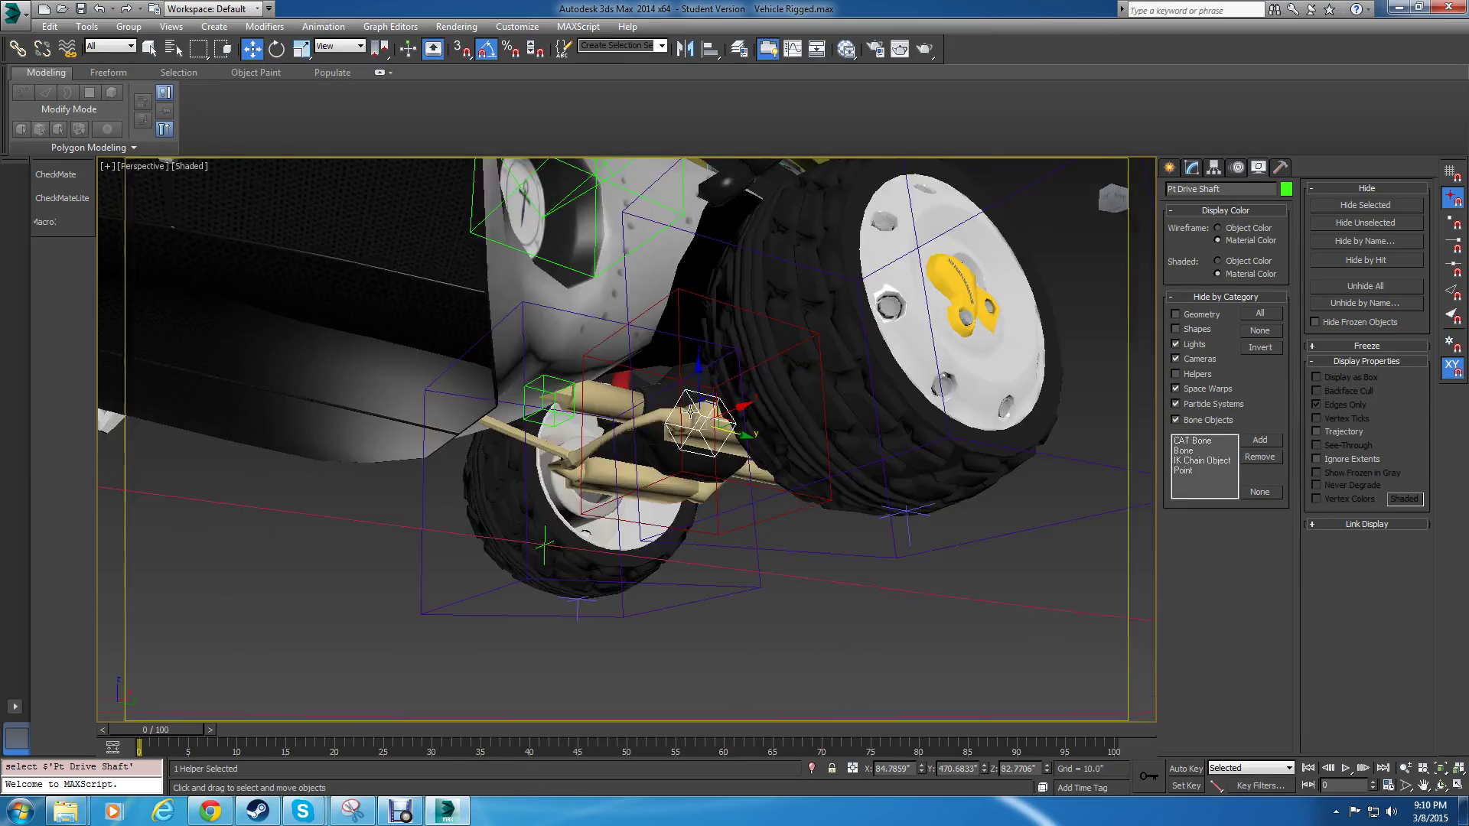
mouse_move(690, 423)
alt+middle_down()
mouse_move(685, 467)
mouse_move(683, 422)
alt+middle_up()
alt+middle_drag(568, 543, 597, 452)
scroll(566, 418, up, 3)
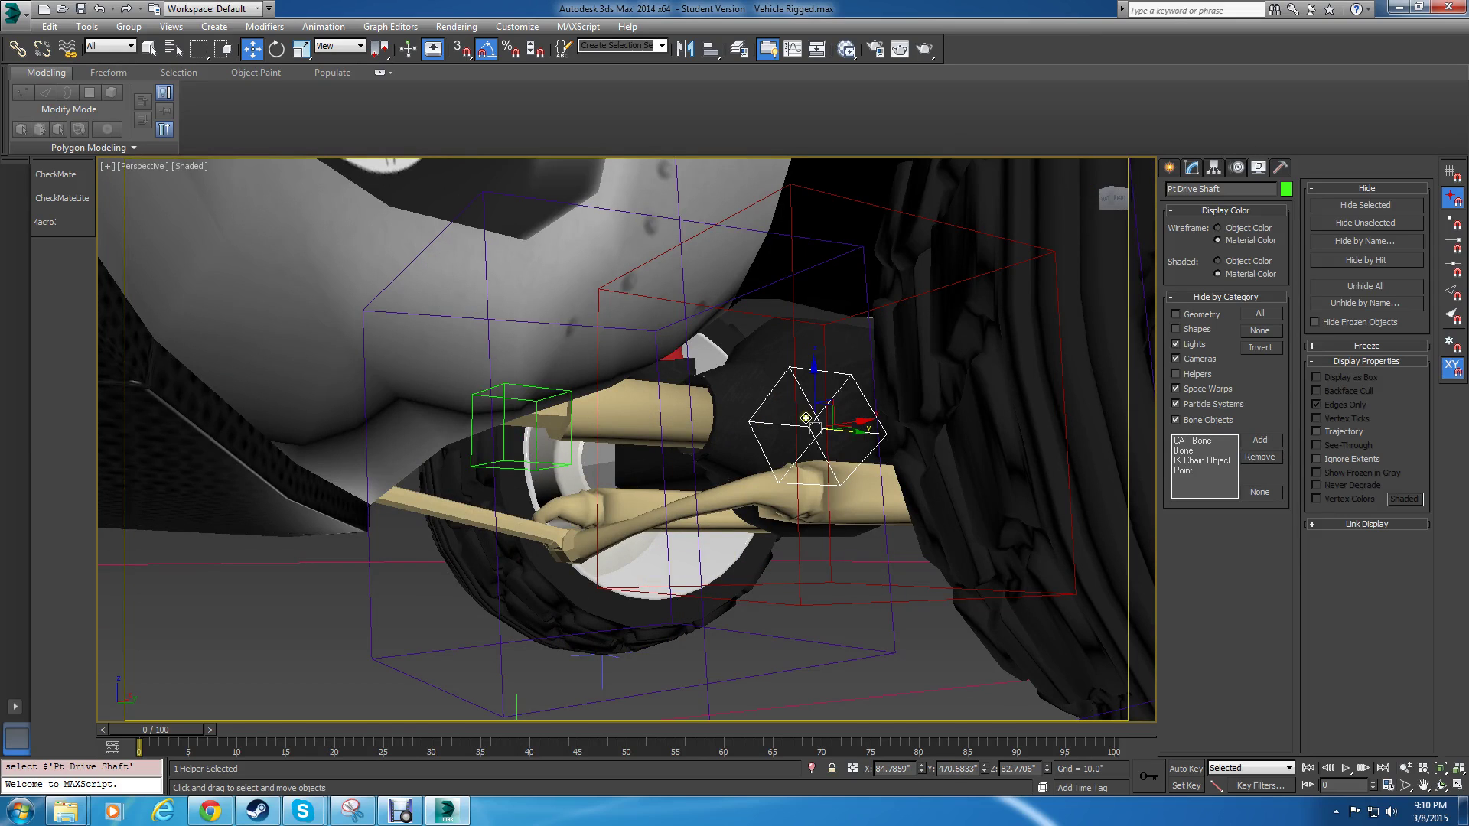
Reselect the Dummy Car helper and shift the vehicle slightly along the path.
click(516, 702)
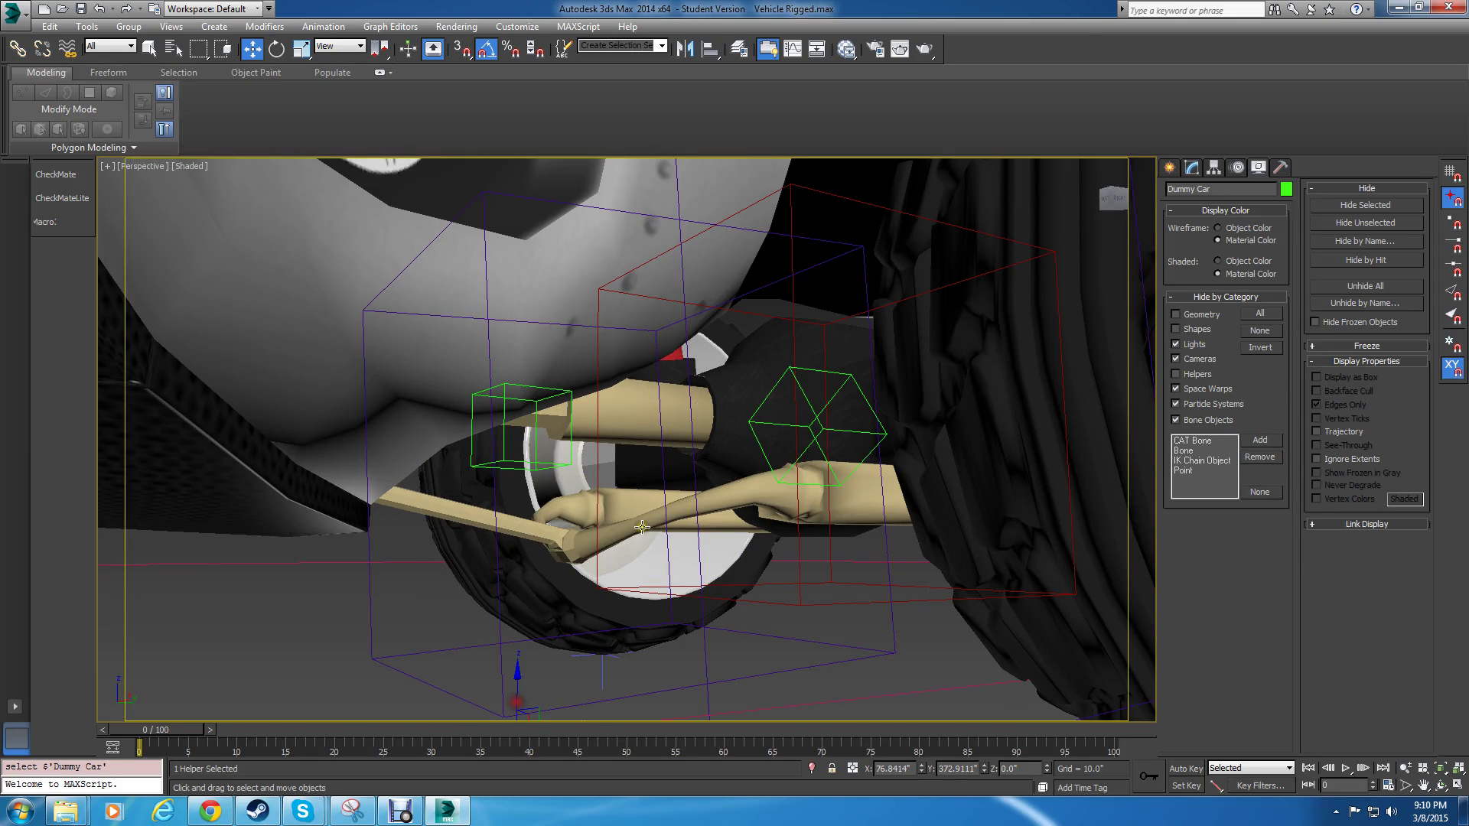
alt+middle_drag(665, 415, 702, 479)
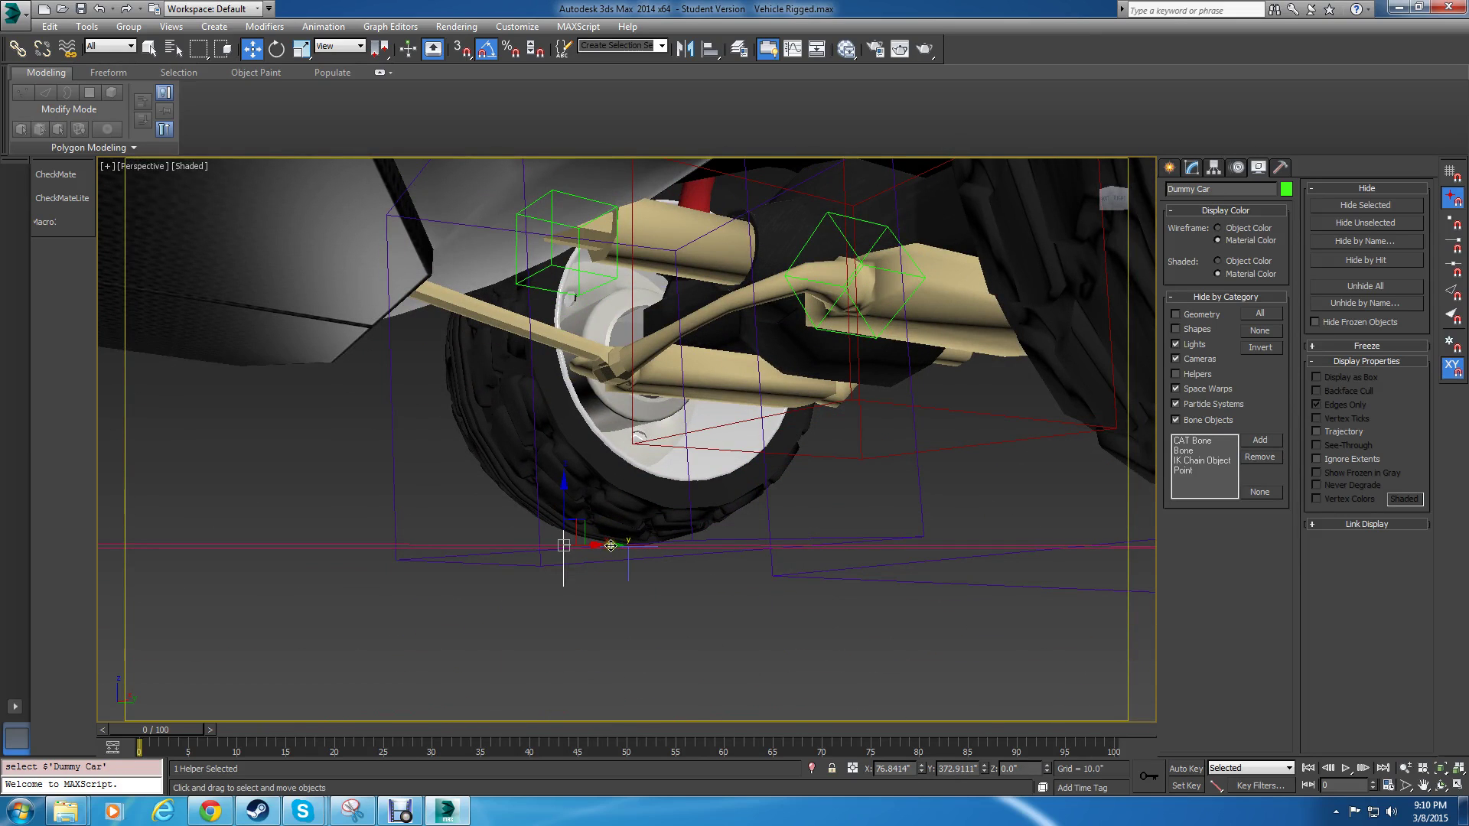
alt+middle_drag(610, 545, 544, 317)
scroll(737, 524, down, 5)
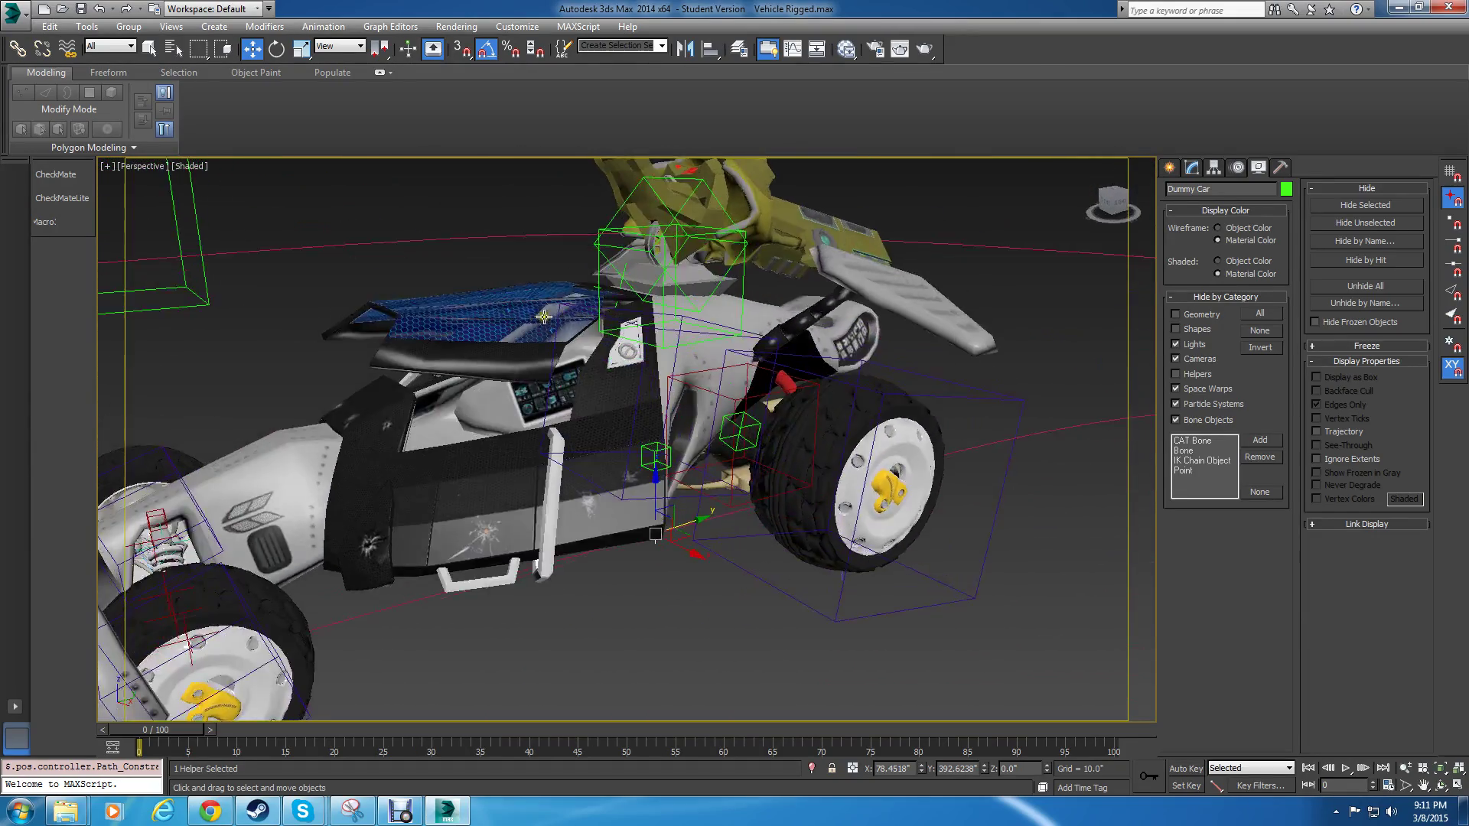
Select the Master Parameter Control helper above the vehicle's front and display its custom attributes for editing.
scroll(288, 314, down, 4)
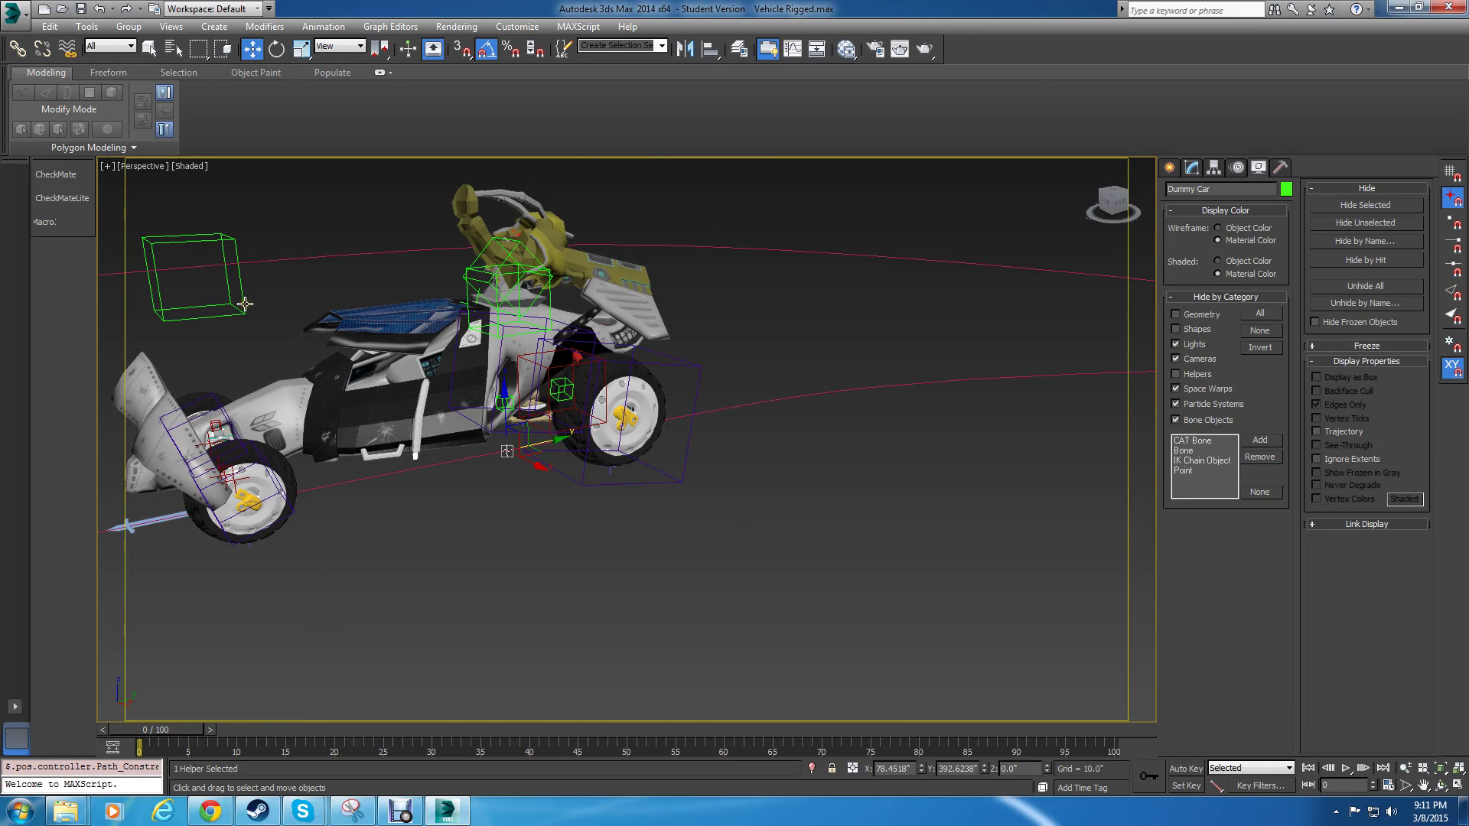
click(247, 305)
alt+middle_drag(246, 305, 389, 326)
click(1191, 167)
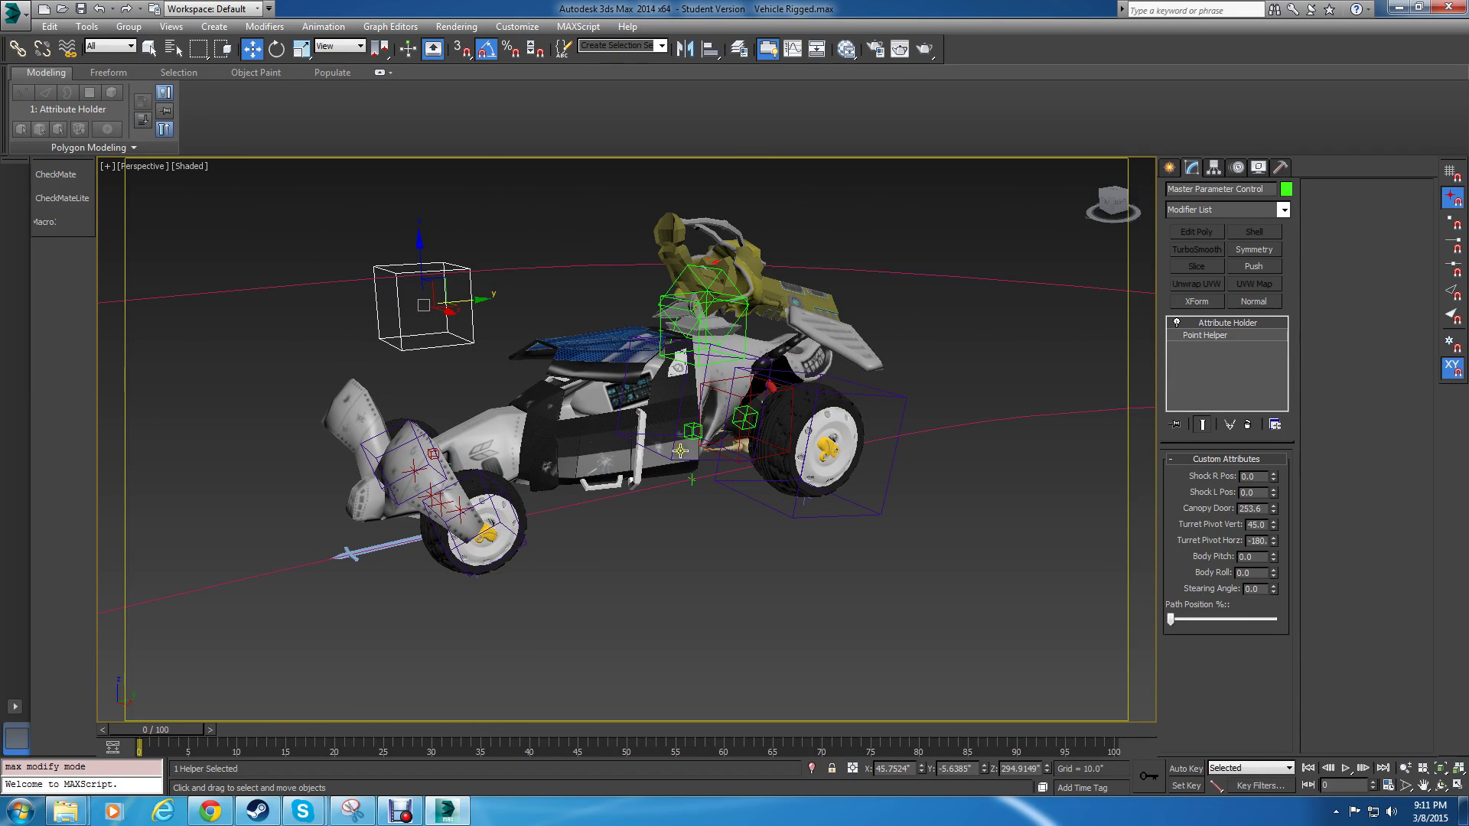
Select the Dummy Car helper under the body and move the vehicle further along the path.
alt+middle_drag(680, 451, 784, 528)
scroll(784, 548, up, 8)
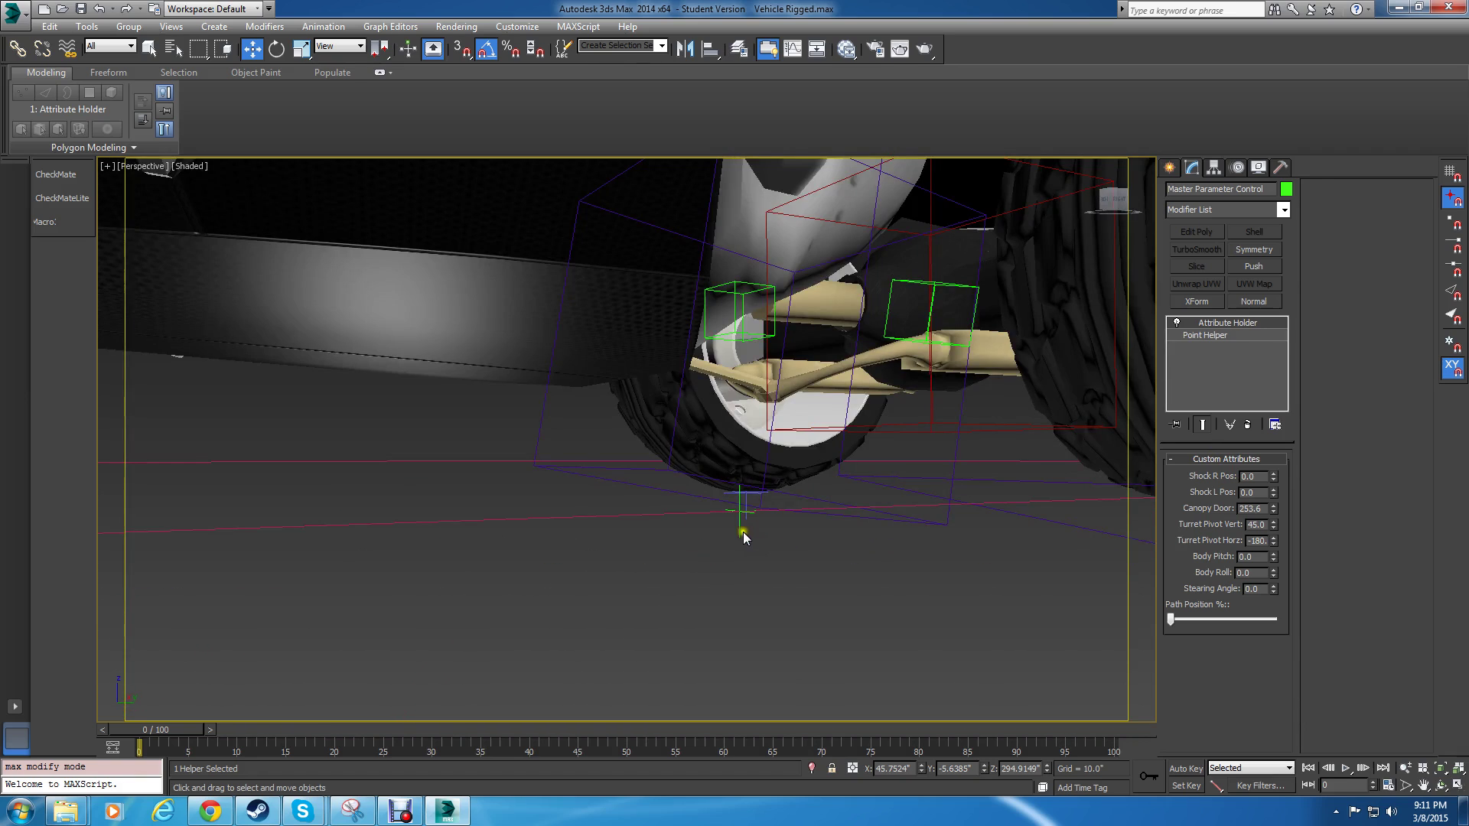
click(740, 527)
scroll(747, 541, down, 5)
mouse_move(774, 528)
mouse_down()
mouse_move(819, 534)
mouse_move(774, 542)
mouse_up()
alt+middle_drag(774, 543, 823, 581)
Reselect the Master Parameter Control helper and examine its custom attributes and the vehicle's front end.
click(473, 429)
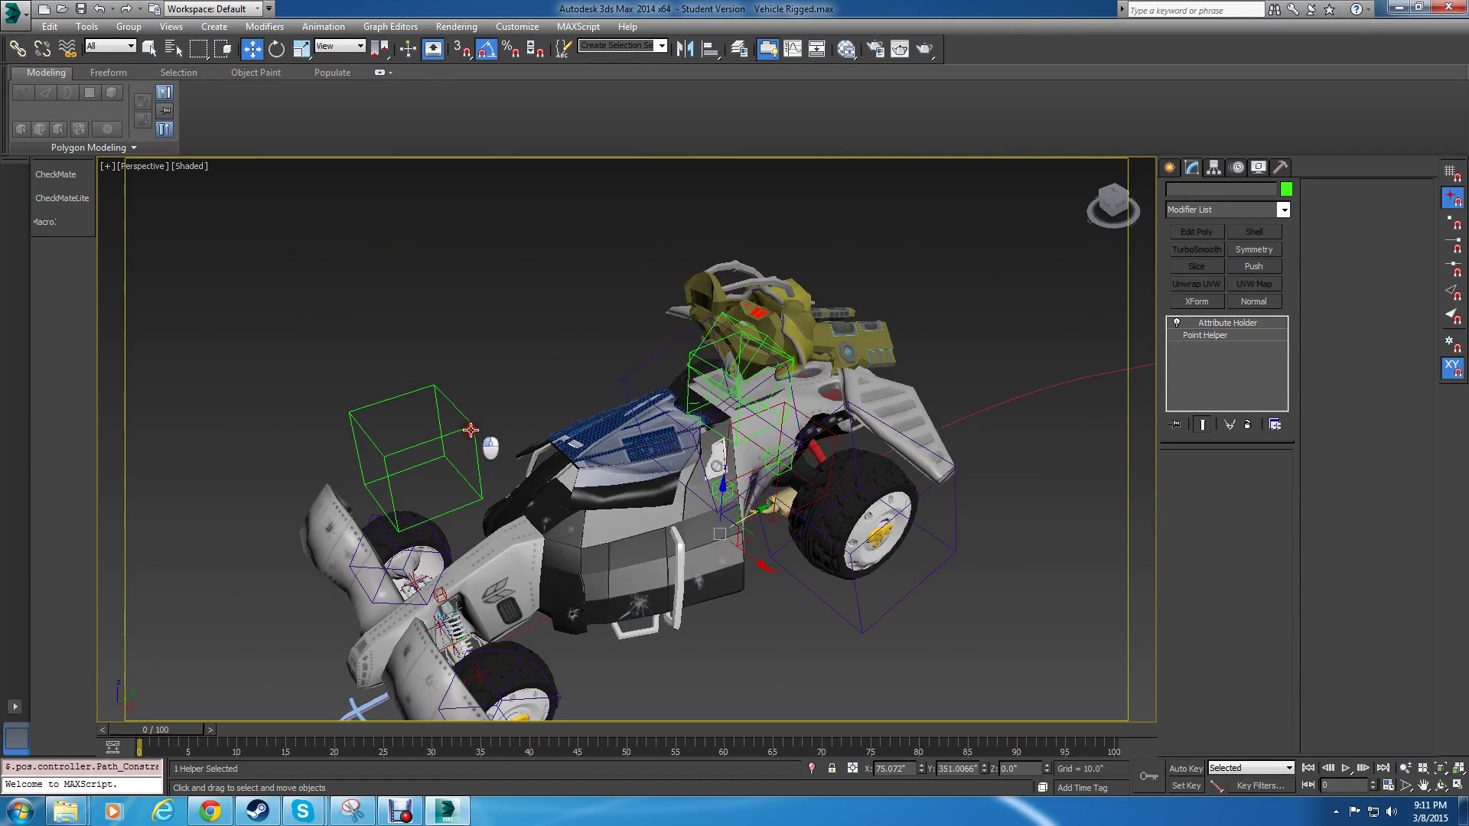
middle_drag(472, 429, 558, 361)
alt+middle_drag(630, 394, 526, 333)
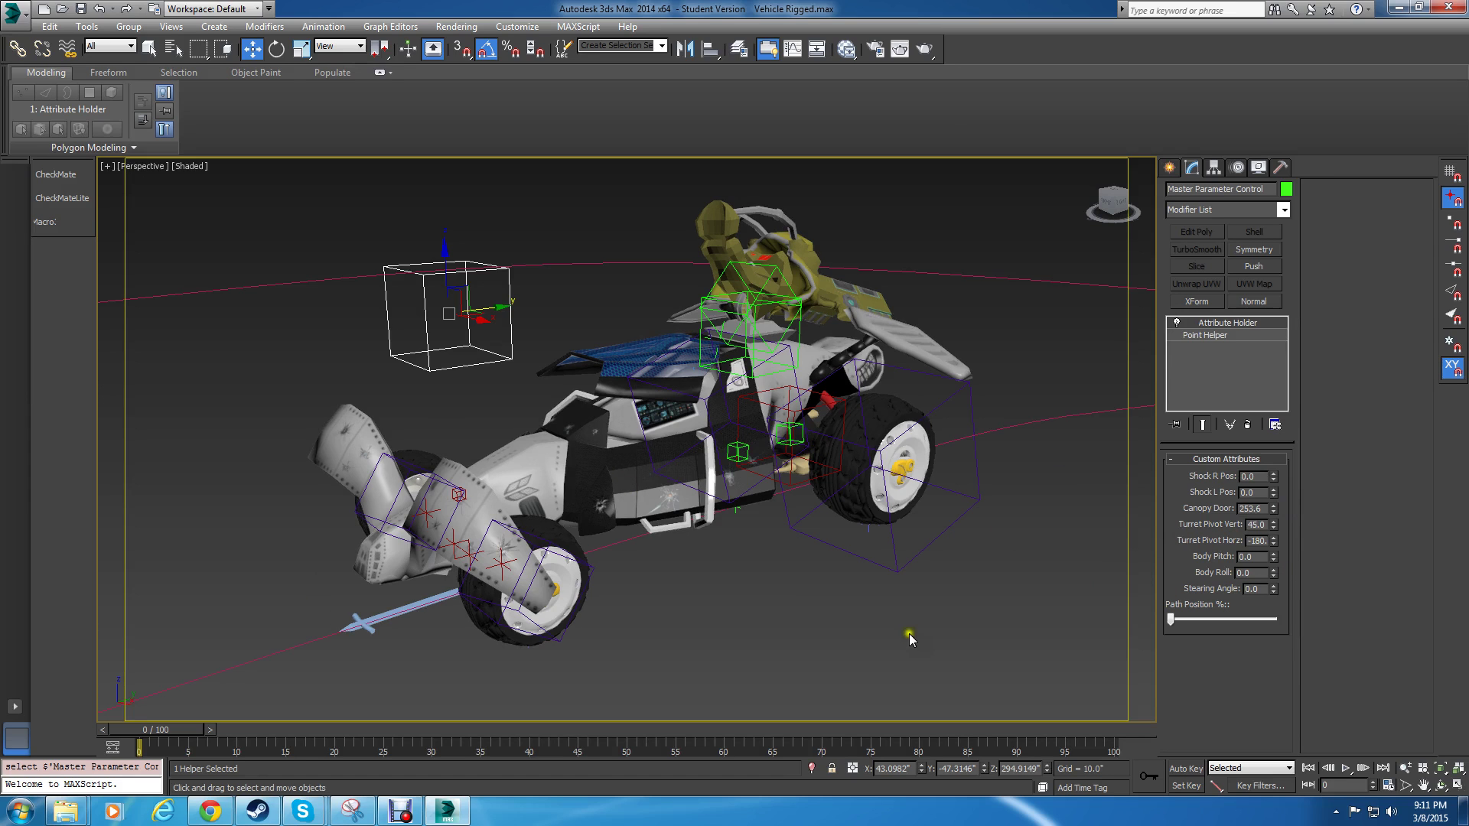
drag(1273, 479, 635, 608)
alt+middle_drag(484, 579, 430, 490)
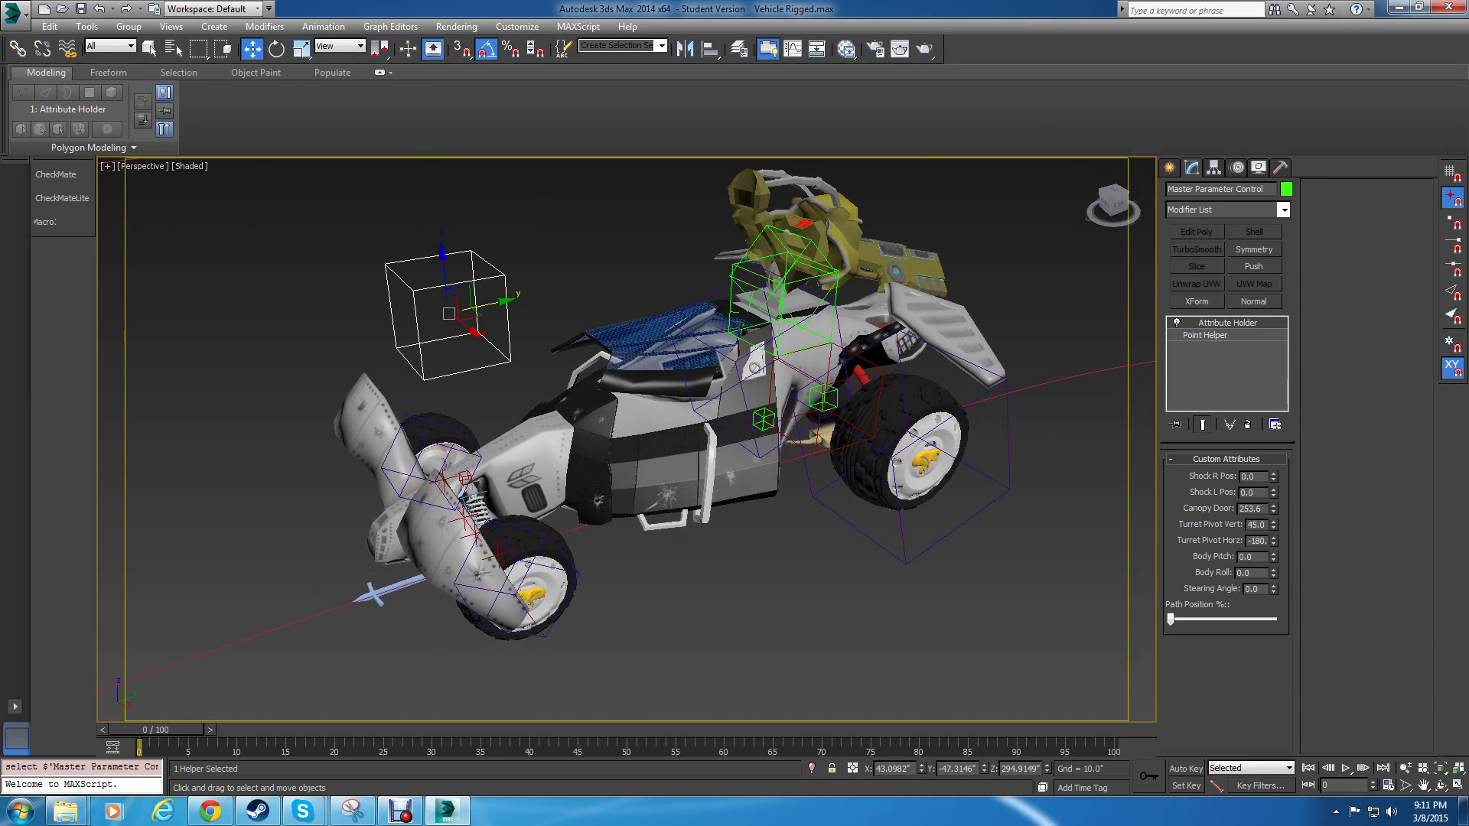
alt+middle_drag(738, 501, 795, 490)
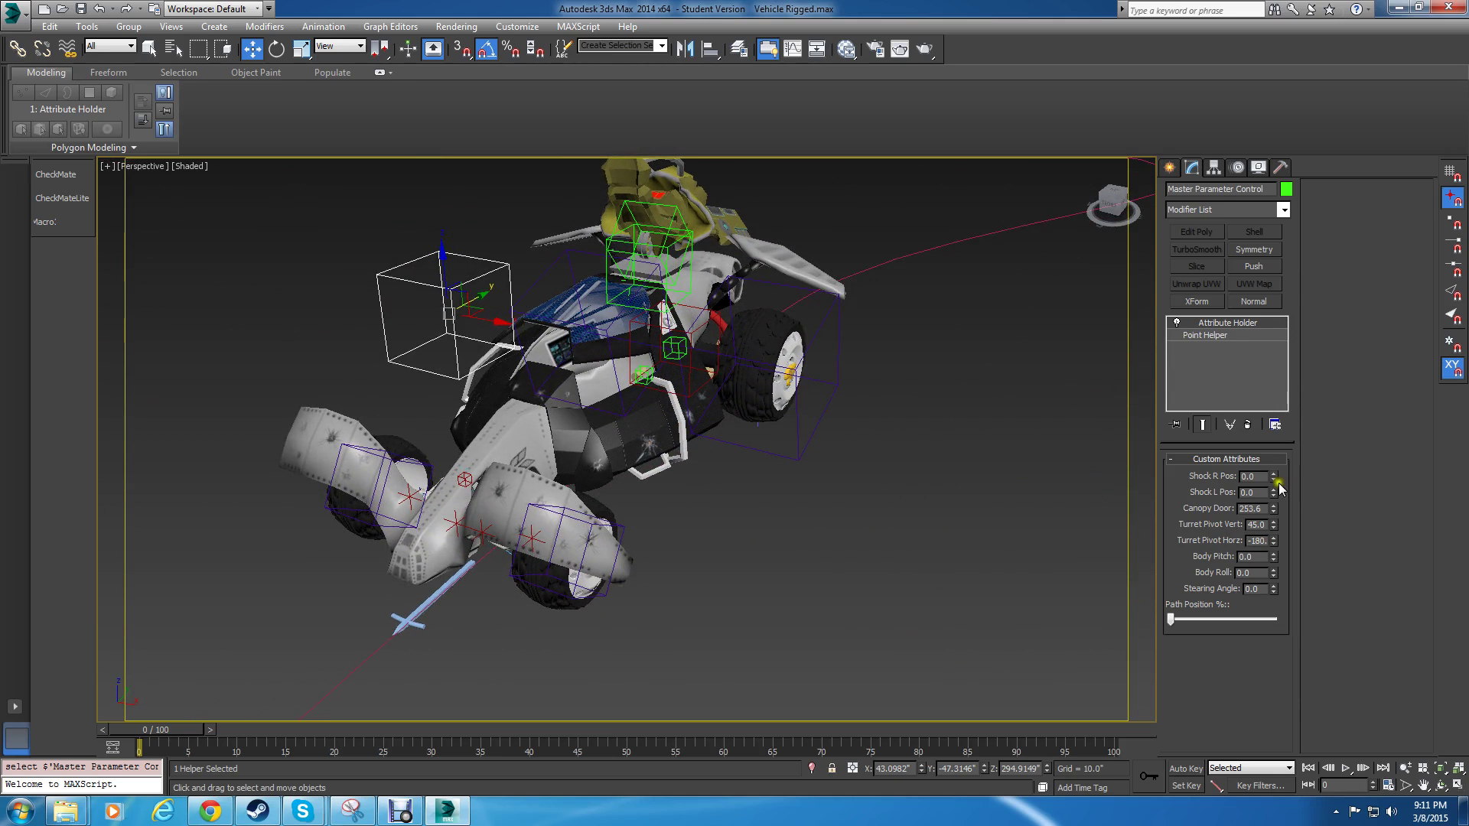
Make the vehicle's Body object see-through to expose the front suspension, and reselect the Master Parameter Control helper.
click(523, 452)
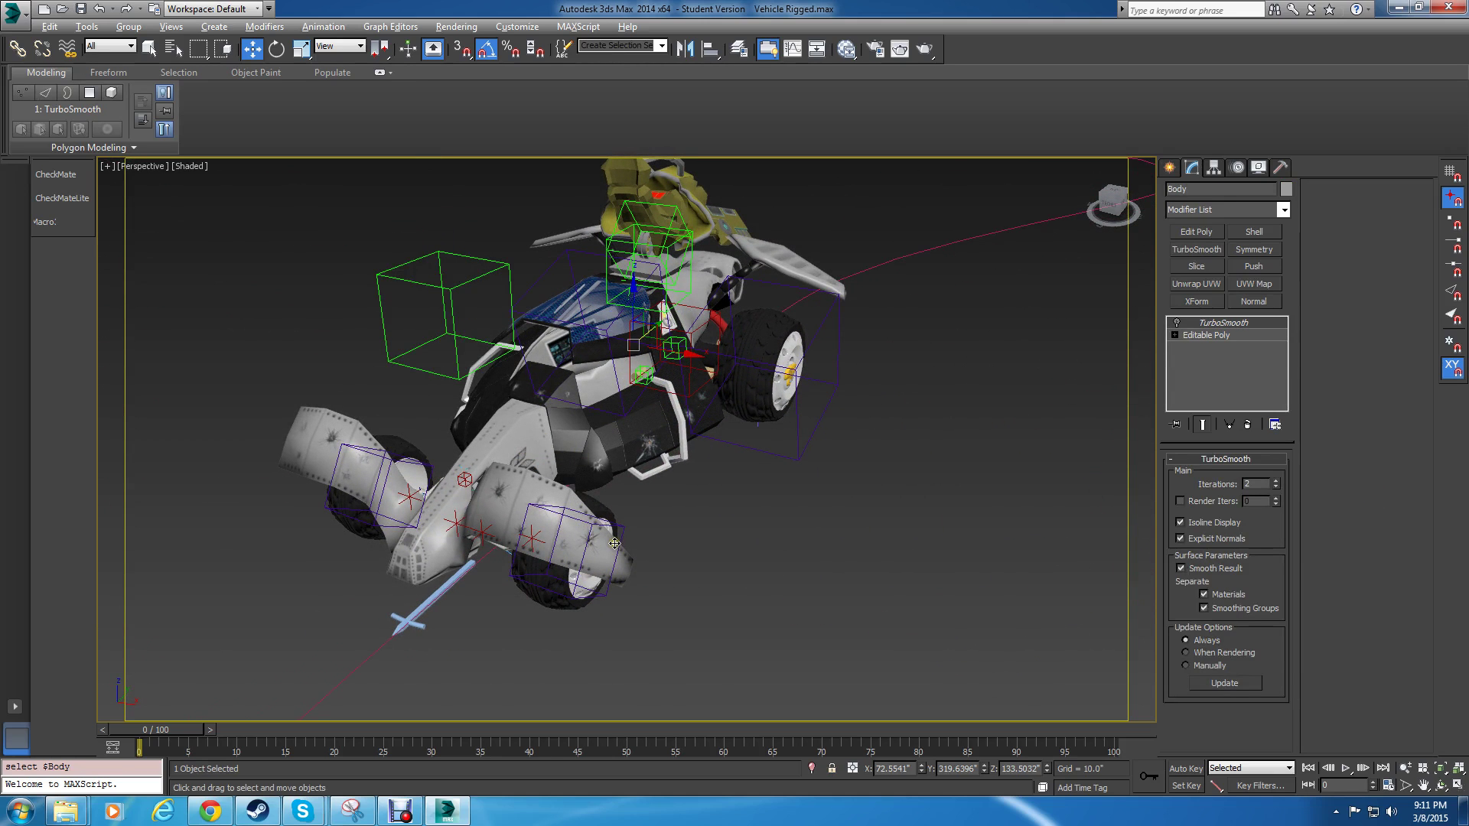
key(alt+x)
alt+middle_drag(623, 551, 572, 426)
scroll(554, 453, up, 5)
scroll(572, 463, down, 4)
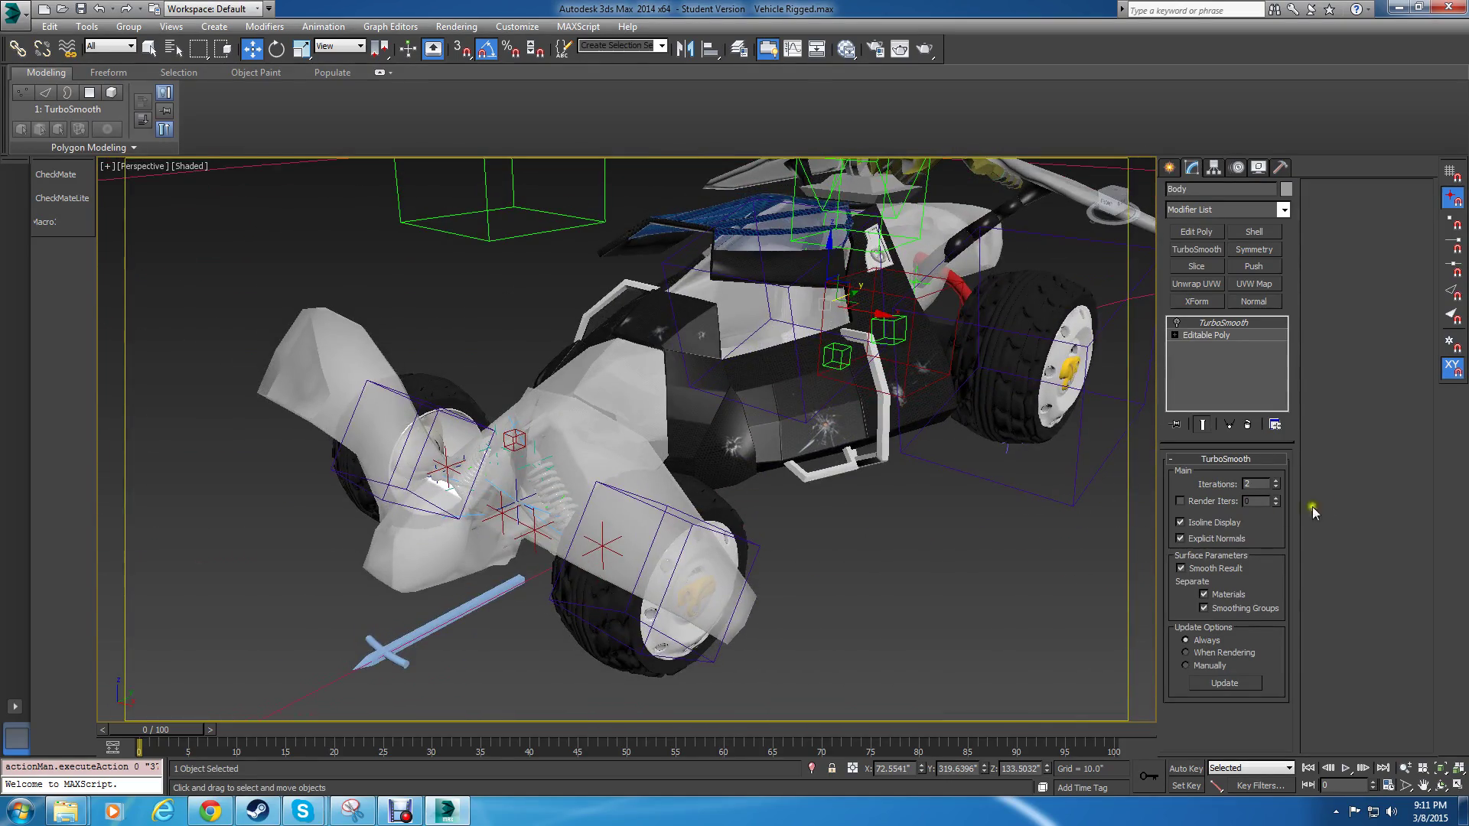
click(540, 239)
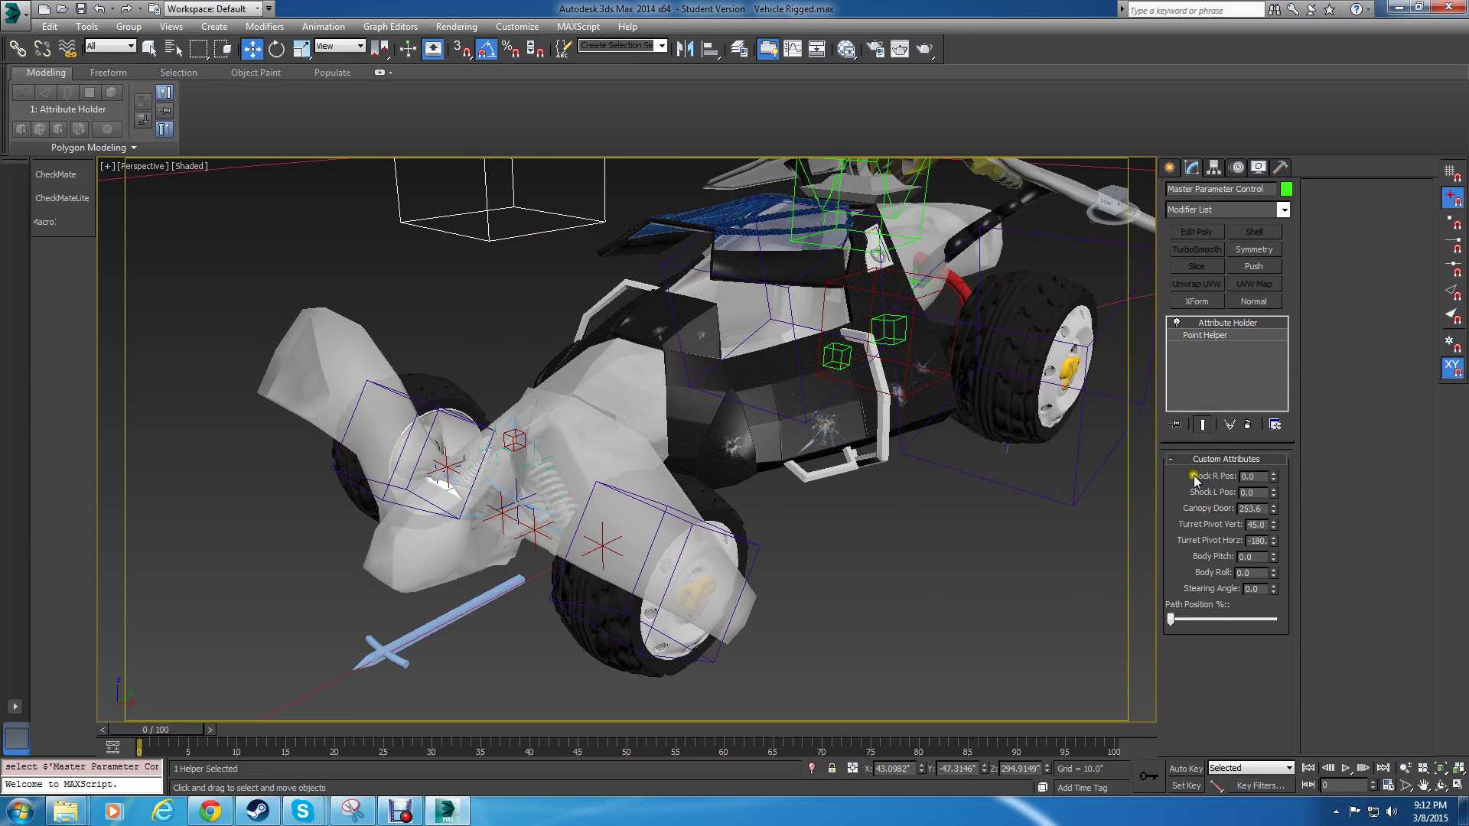
Select the FL PT Wheel Ground helper and examine the ground points beneath the front wheels and the front suspension.
alt+middle_drag(928, 465, 834, 436)
click(696, 466)
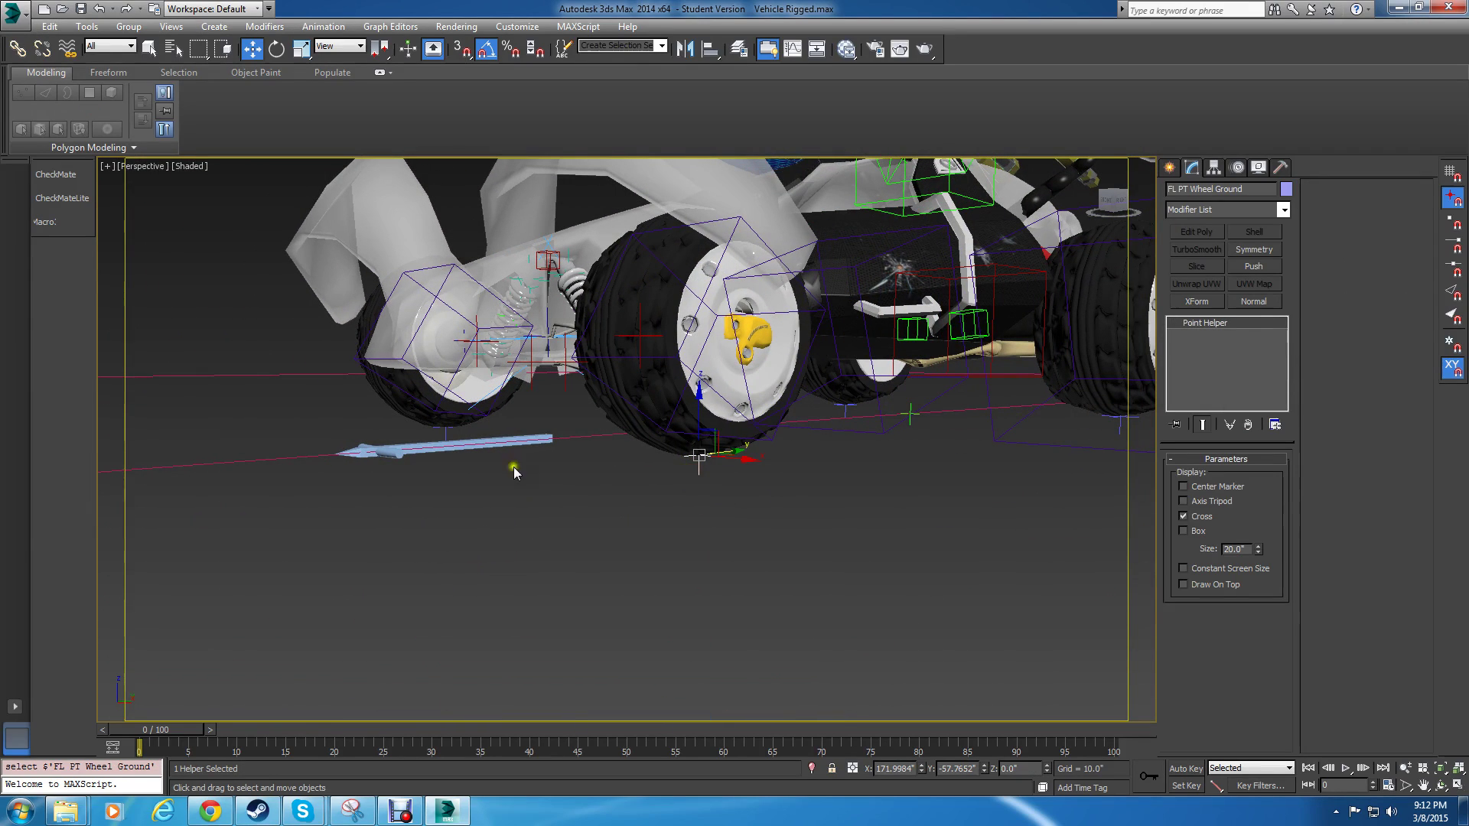
click(444, 428)
click(698, 473)
alt+middle_drag(479, 459, 563, 457)
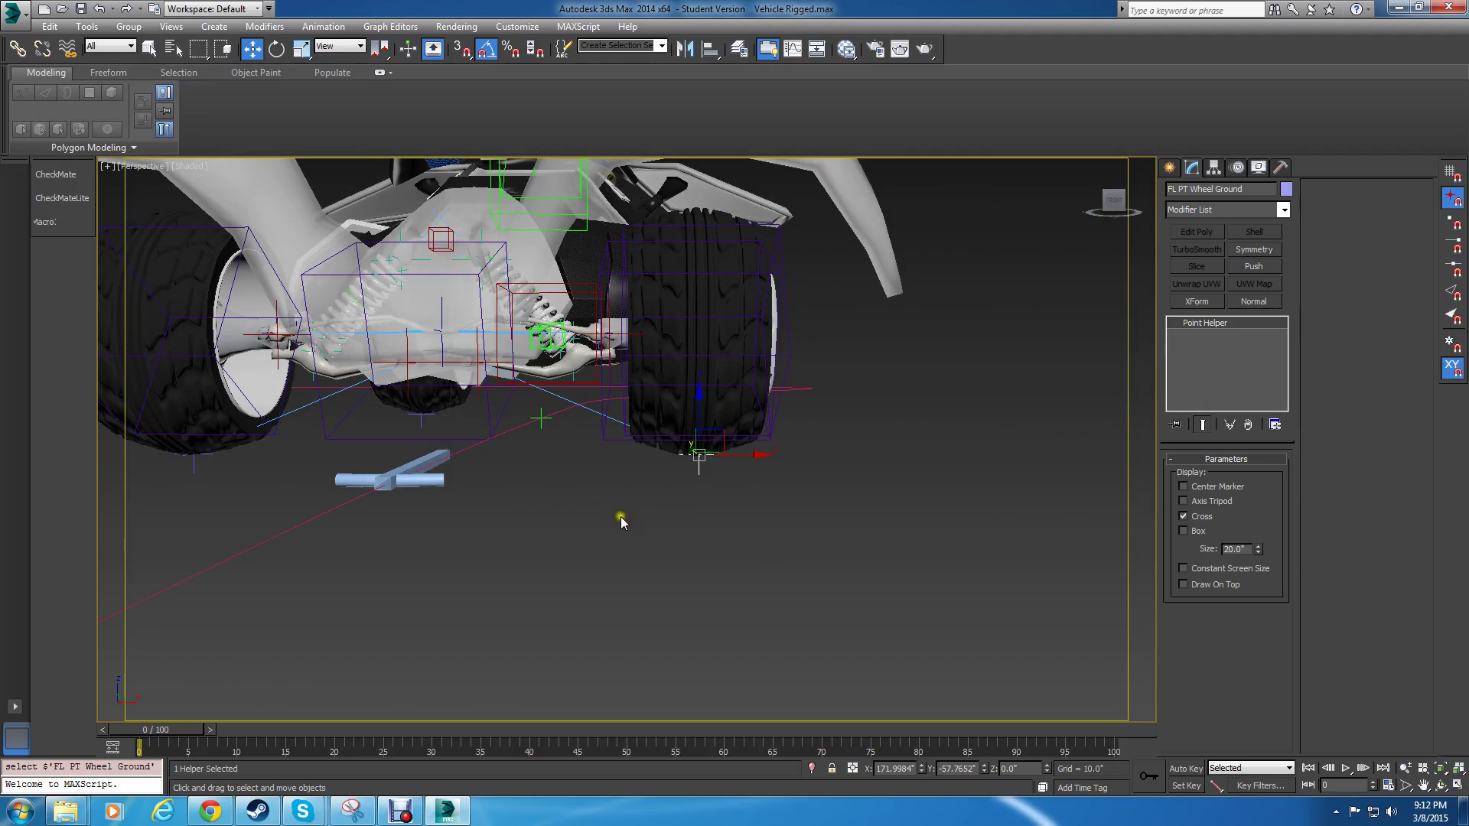
mouse_move(636, 518)
alt+middle_down()
mouse_move(679, 479)
mouse_move(517, 511)
mouse_move(678, 493)
mouse_move(661, 525)
mouse_move(732, 511)
mouse_move(643, 515)
mouse_move(658, 510)
alt+middle_up()
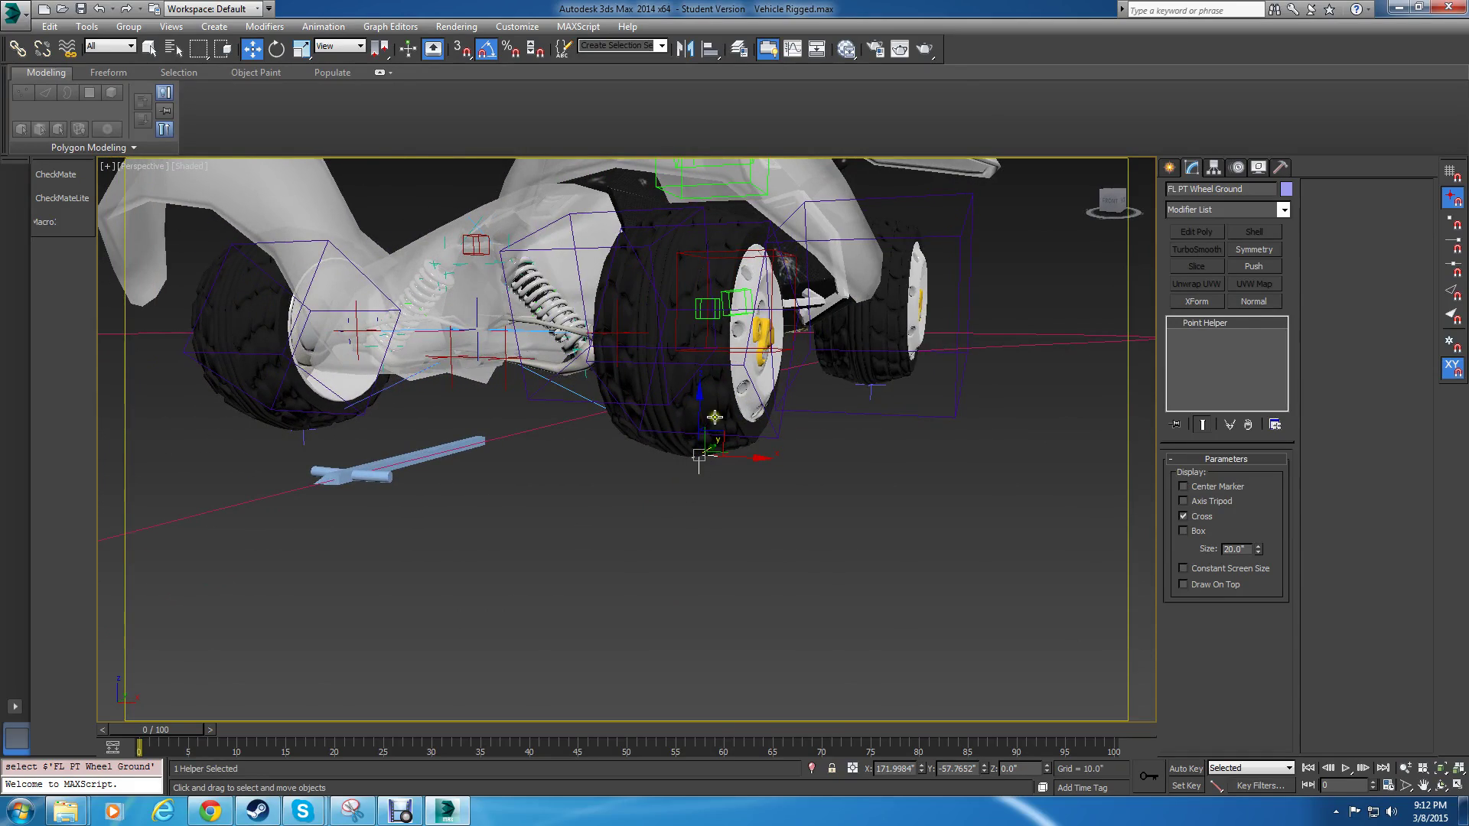
alt+middle_drag(633, 397, 812, 500)
scroll(738, 471, down, 5)
scroll(700, 457, up, 5)
scroll(777, 492, down, 5)
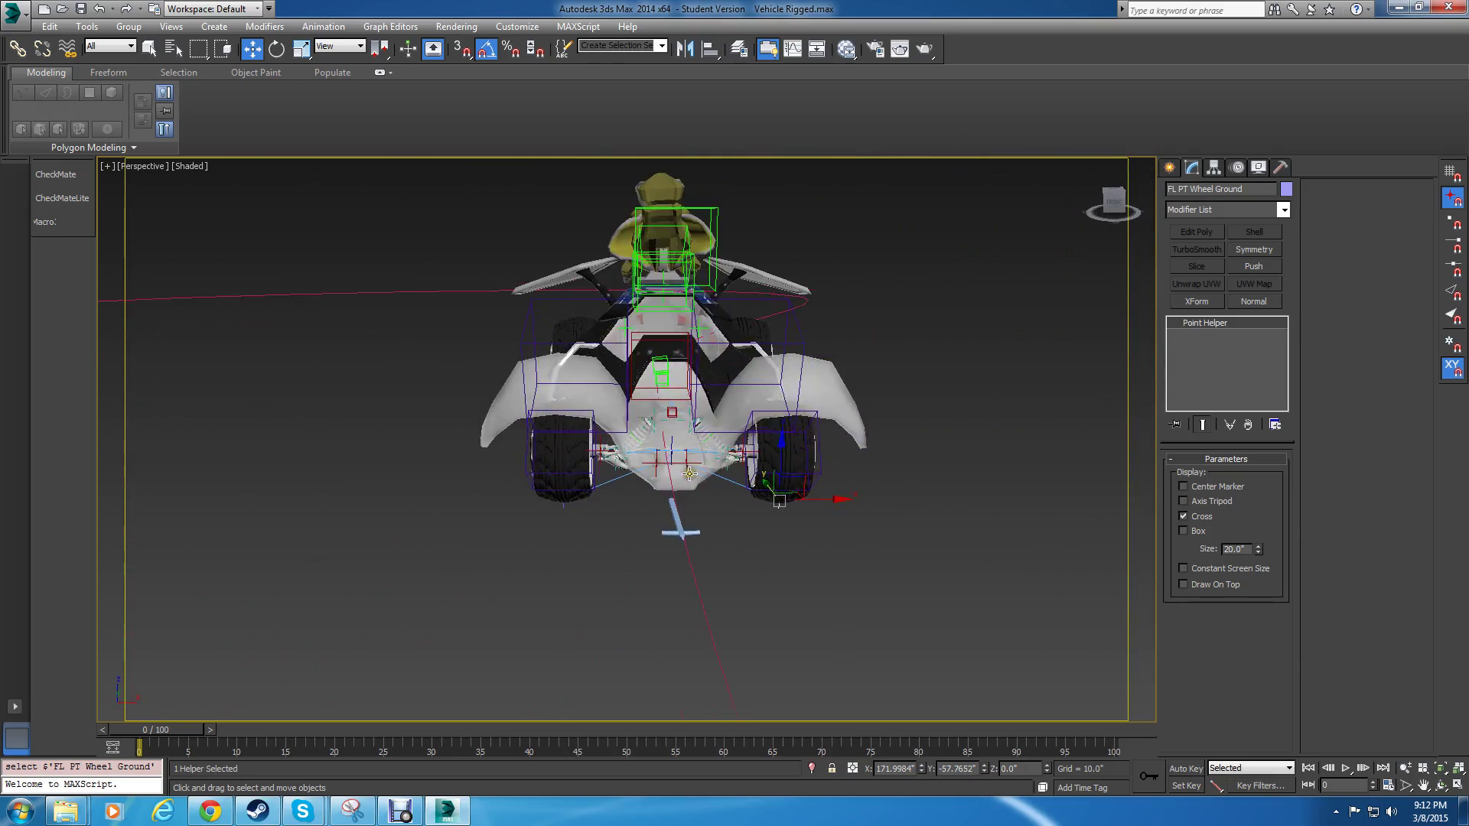
scroll(689, 490, up, 5)
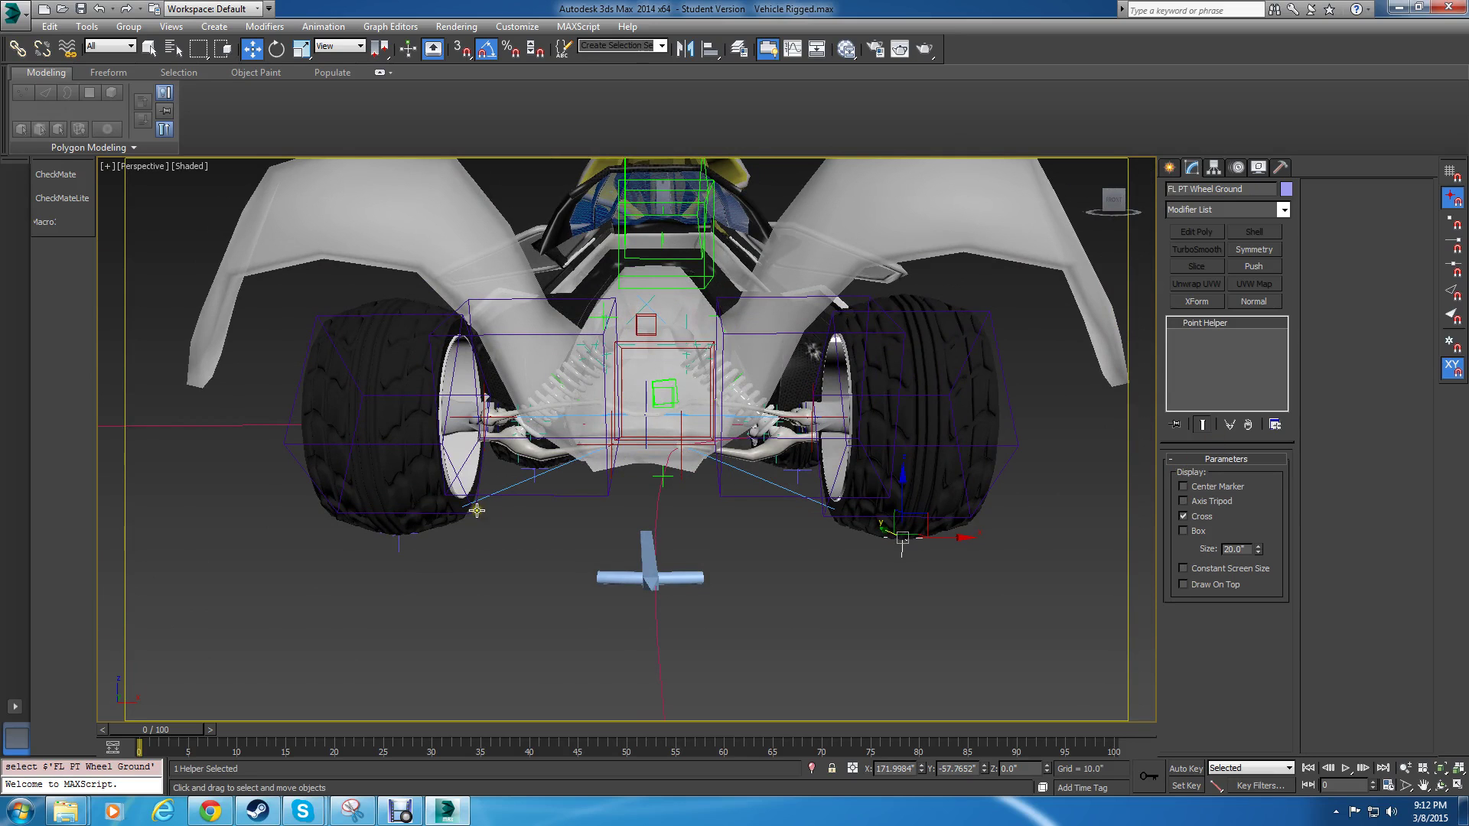
Set Shock R Pos to -70 on the Master Parameter Control helper and inspect the right front wheel and shock.
scroll(544, 301, down, 5)
alt+middle_drag(544, 301, 618, 323)
click(637, 240)
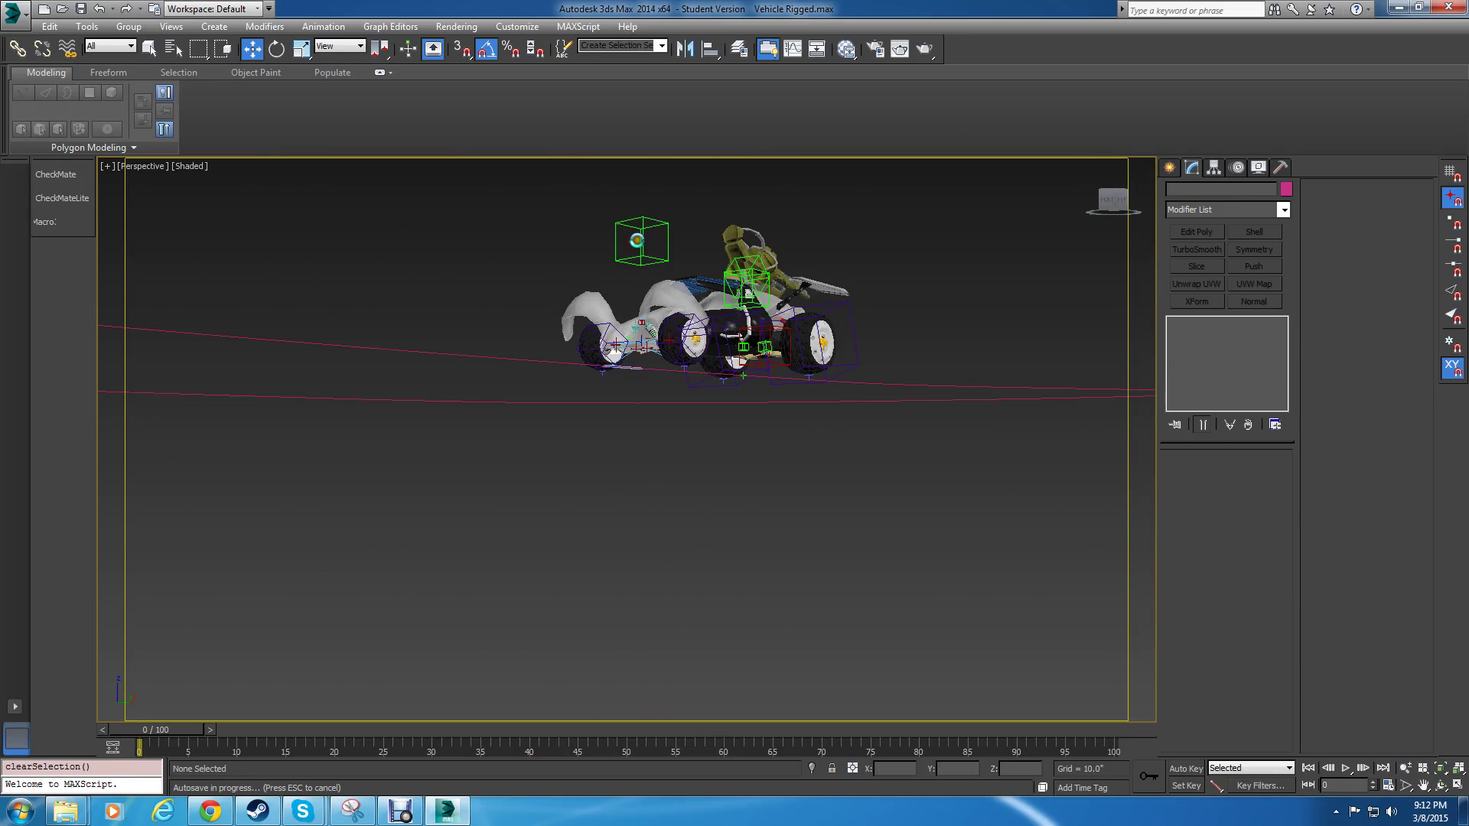
click(641, 245)
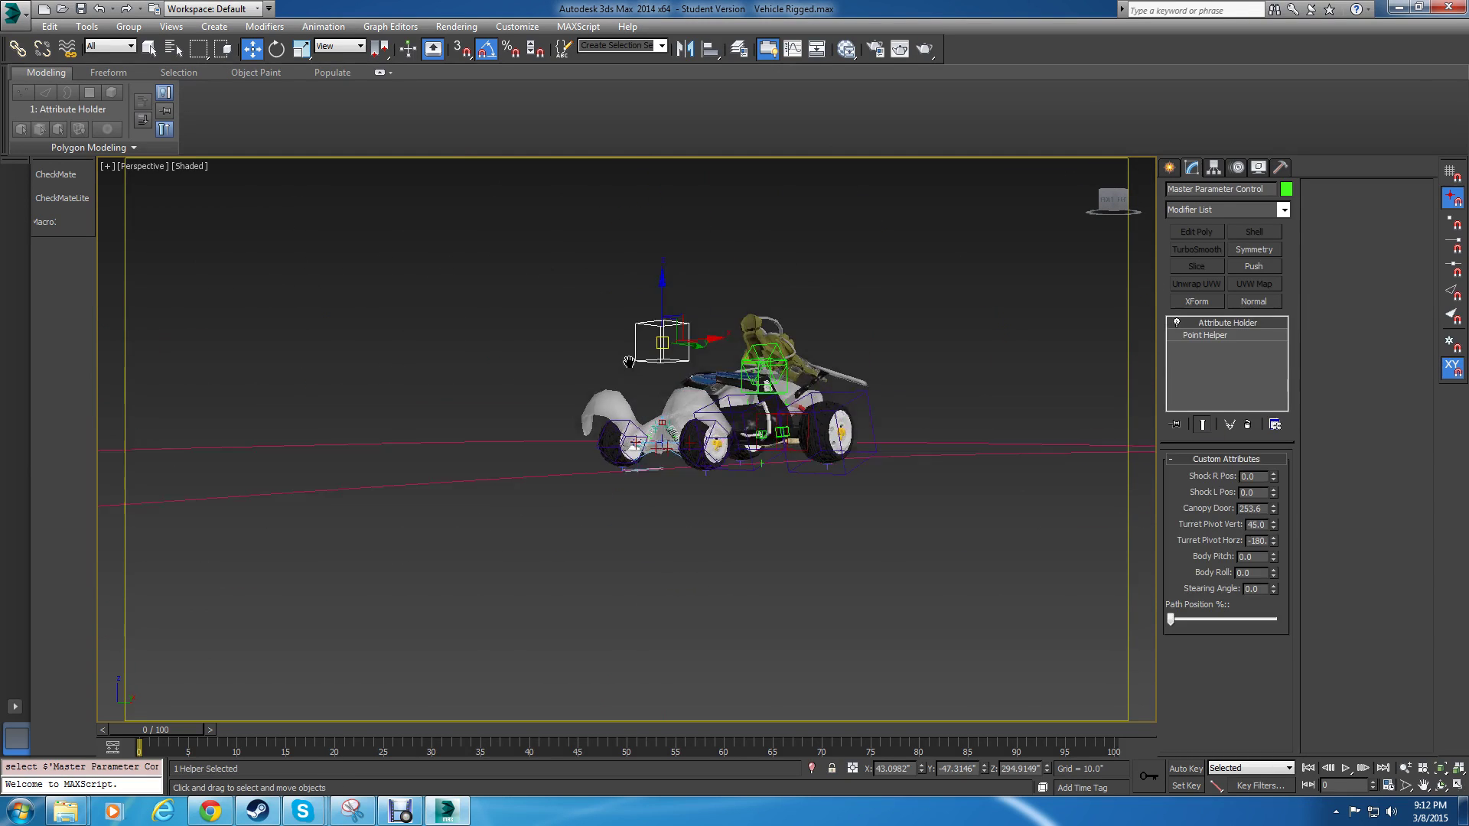
scroll(650, 407, up, 4)
scroll(650, 407, down, 2)
click(1273, 474)
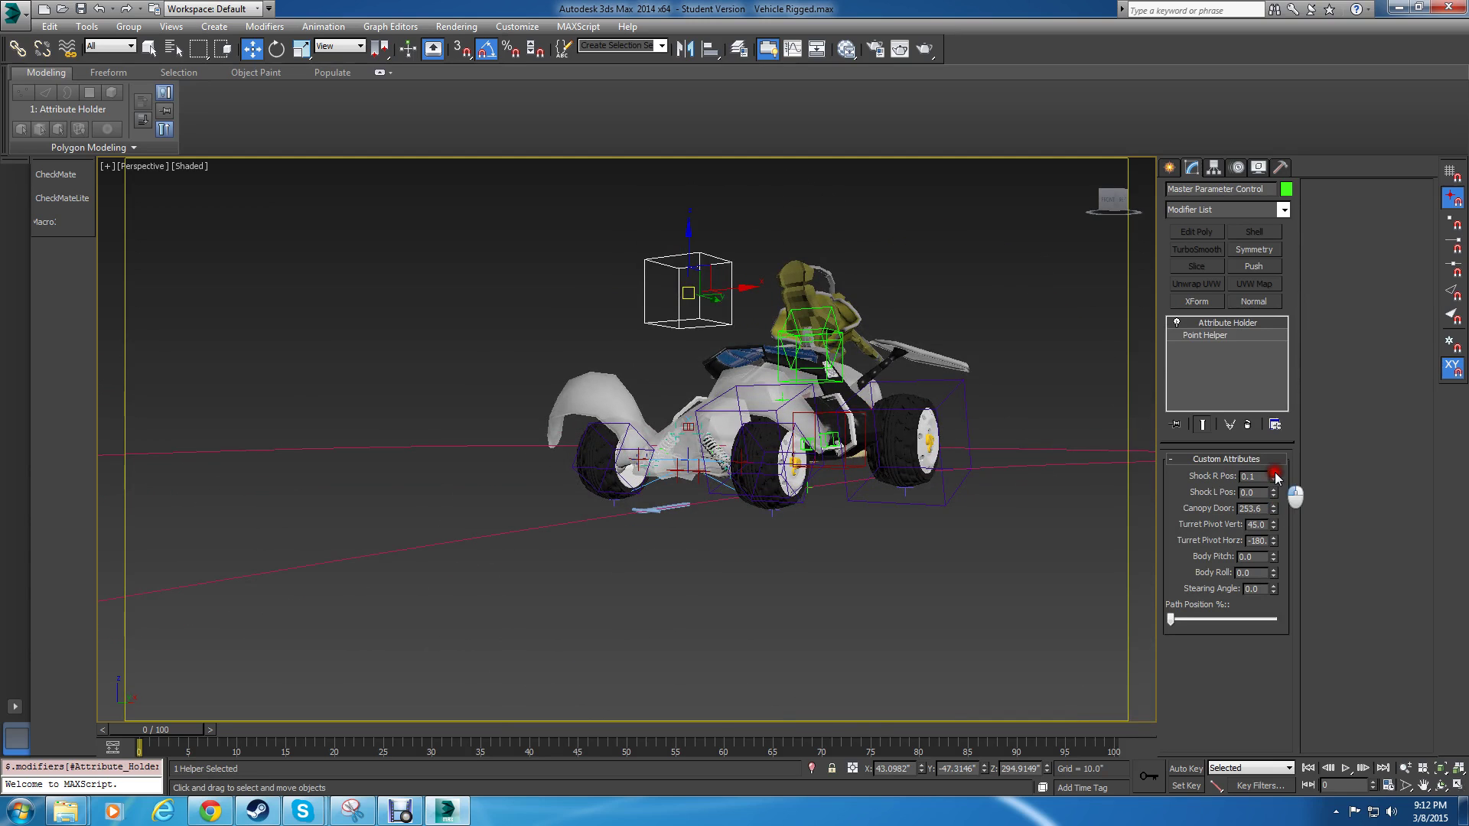
drag(1275, 441, 1176, 711)
alt+middle_drag(660, 440, 763, 433)
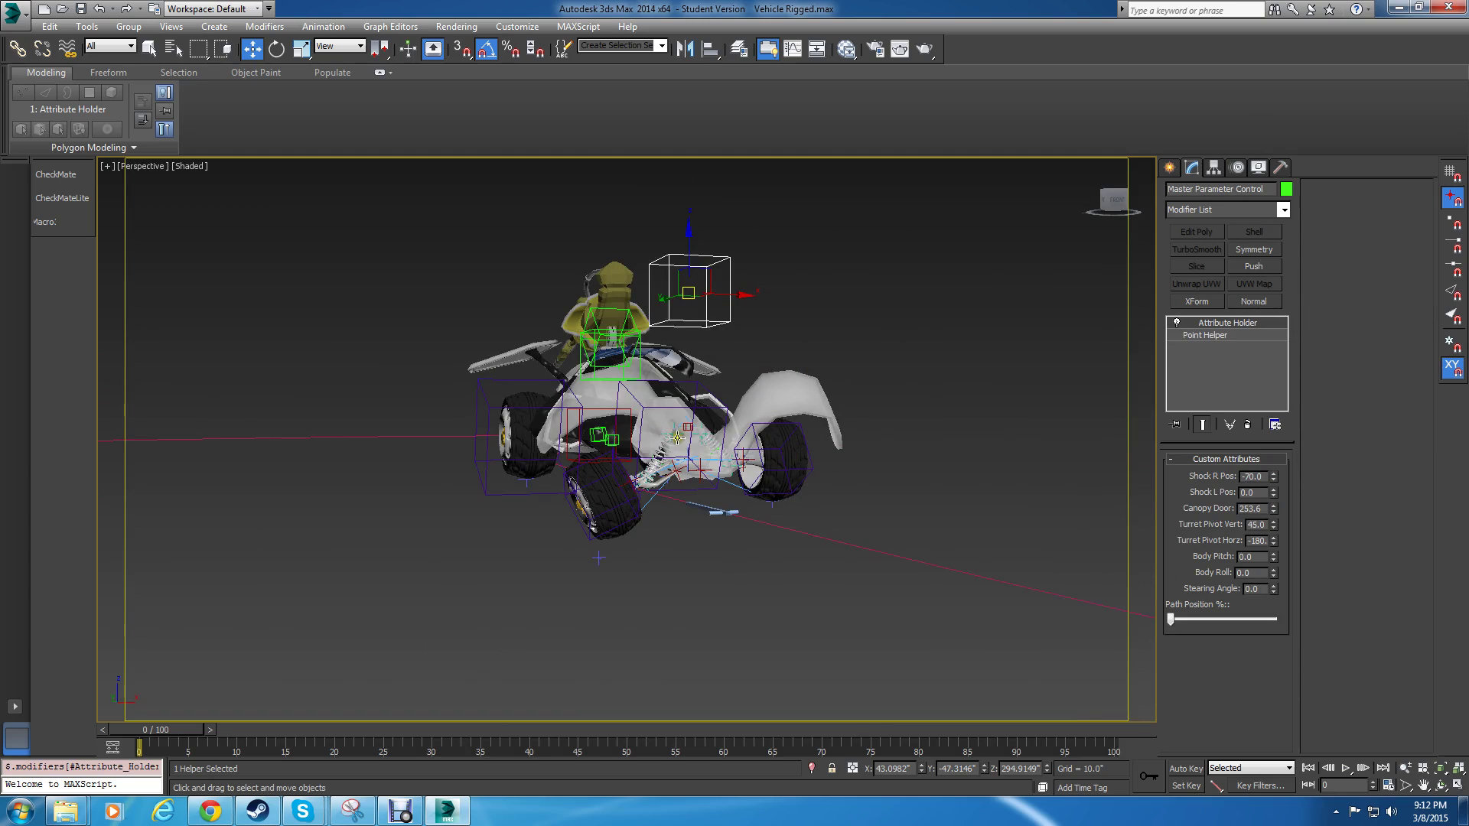
scroll(673, 452, up, 5)
scroll(669, 466, down, 2)
mouse_move(671, 461)
alt+middle_down()
mouse_move(618, 451)
mouse_move(670, 460)
alt+middle_up()
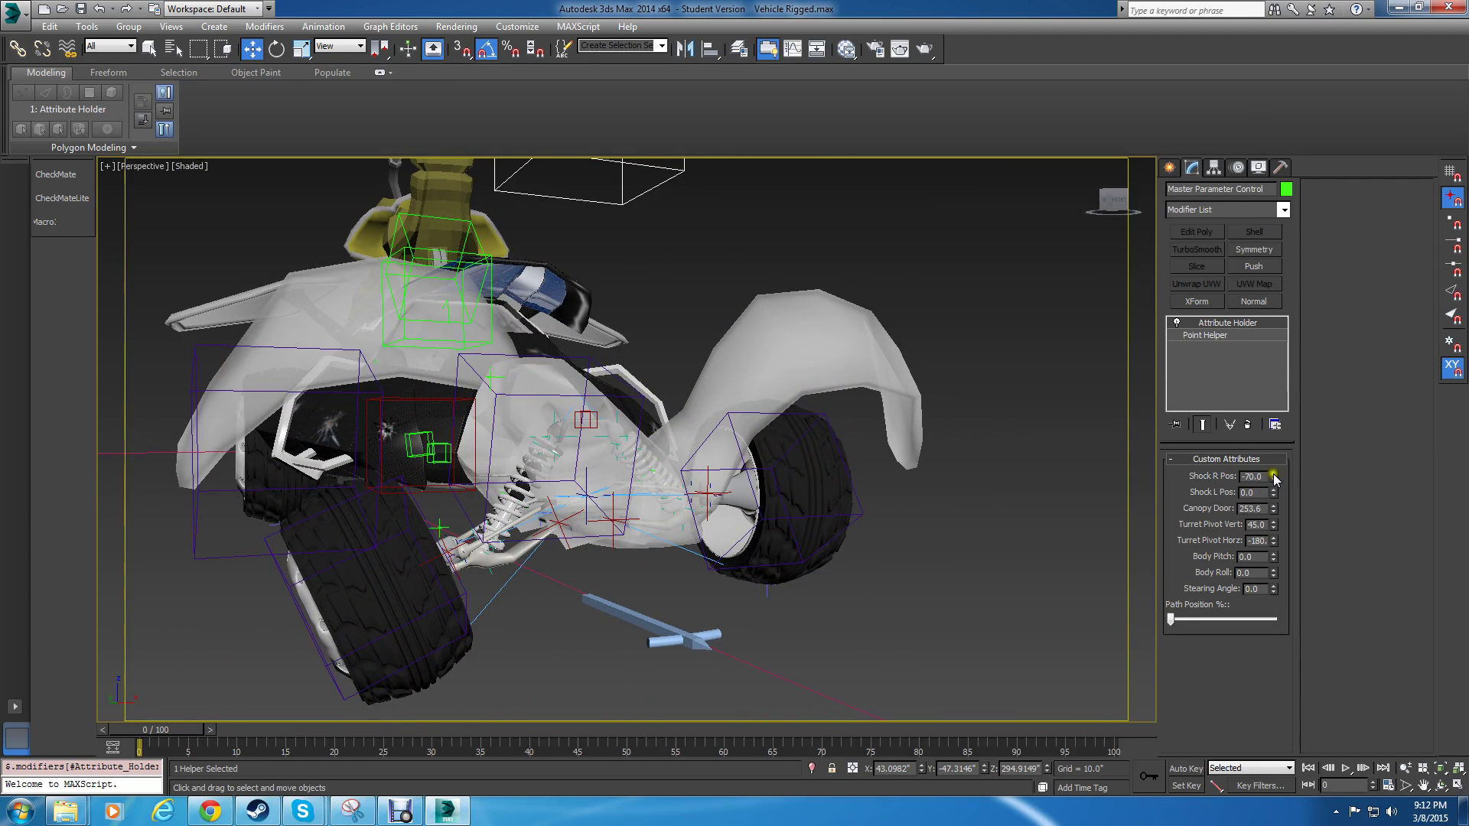
Set Shock R Pos to 50 on the Master Parameter Control helper and view the vehicle's front end.
drag(1274, 479, 1069, 701)
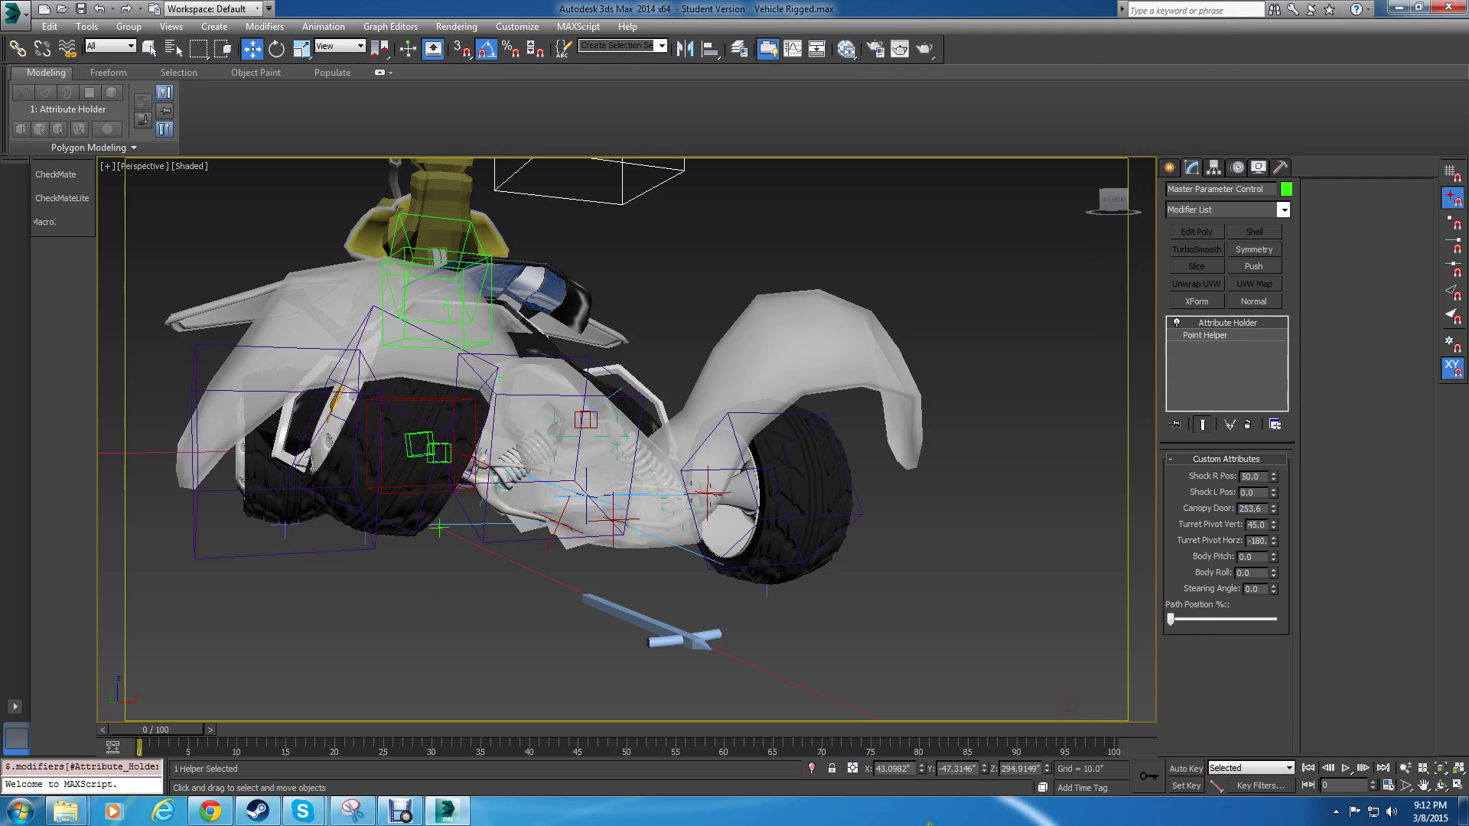
alt+middle_drag(663, 491, 532, 479)
scroll(532, 439, up, 5)
Hide the vehicle's Body object to expose the front suspension from below.
click(539, 449)
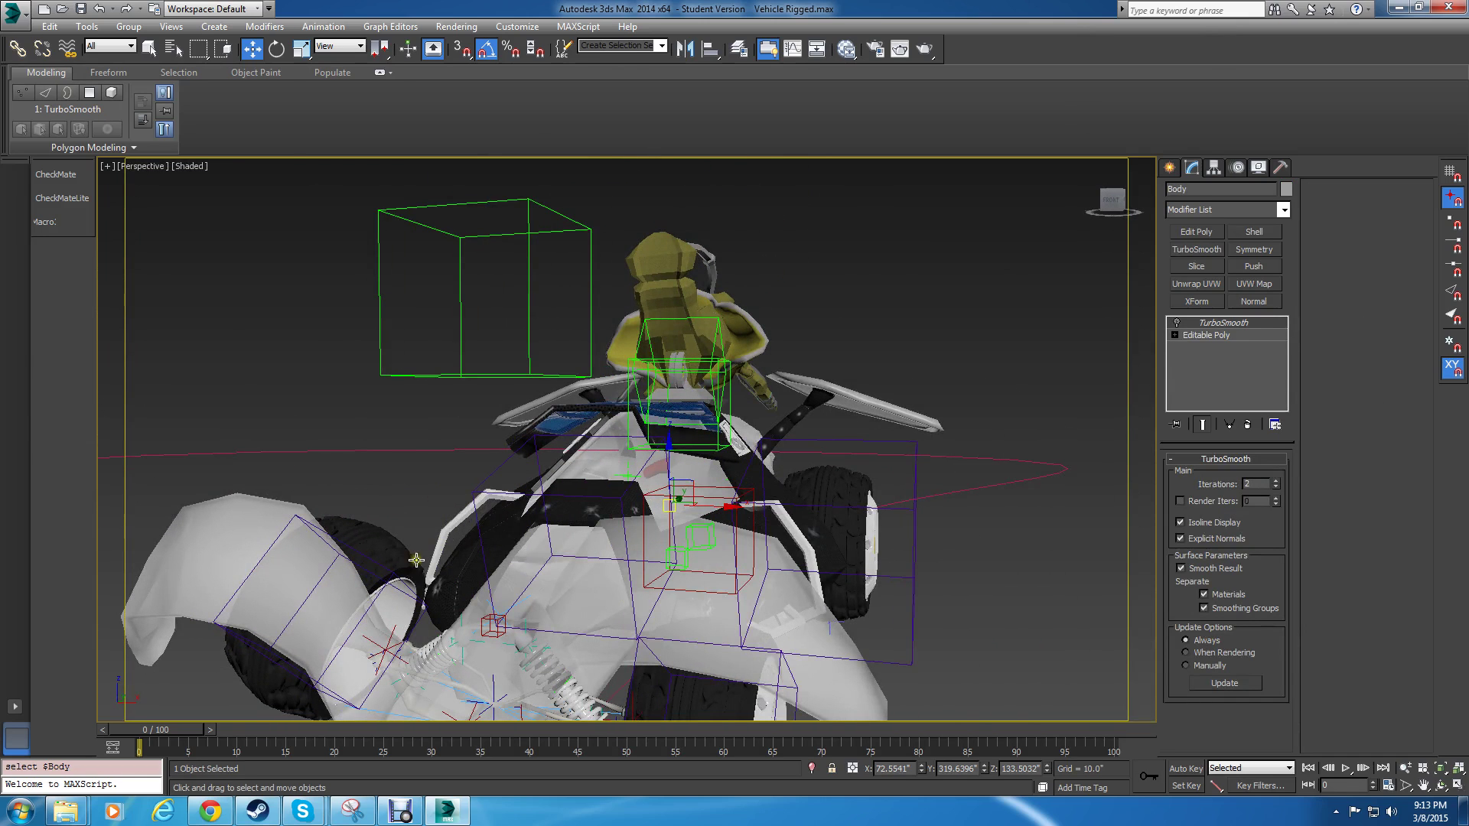
right_click(303, 576)
click(383, 542)
alt+middle_drag(382, 542, 507, 409)
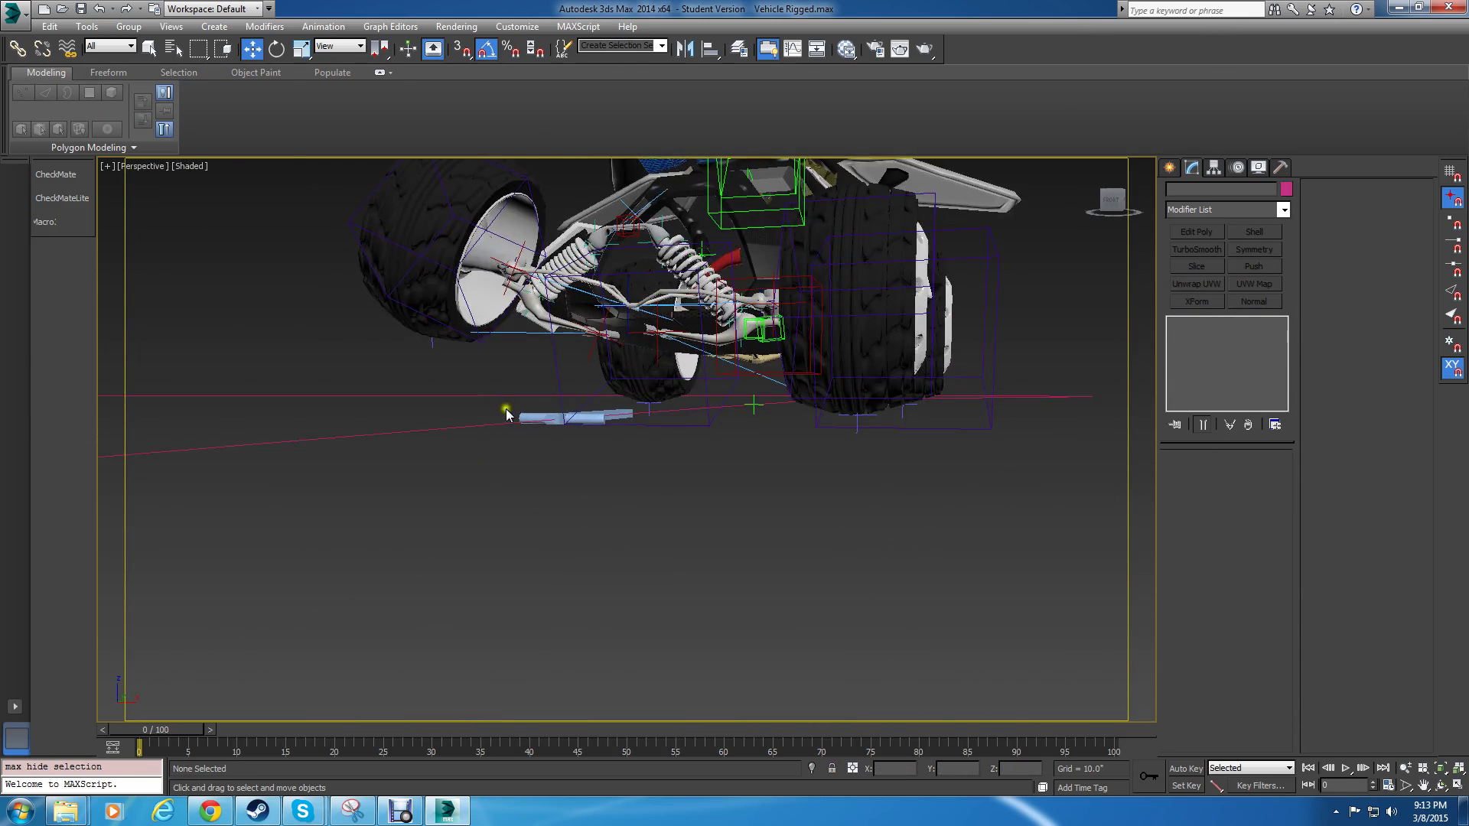
Examine the upper mount joining the two front shocks.
alt+middle_drag(582, 273, 612, 287)
click(593, 274)
scroll(594, 278, up, 2)
scroll(557, 437, up, 5)
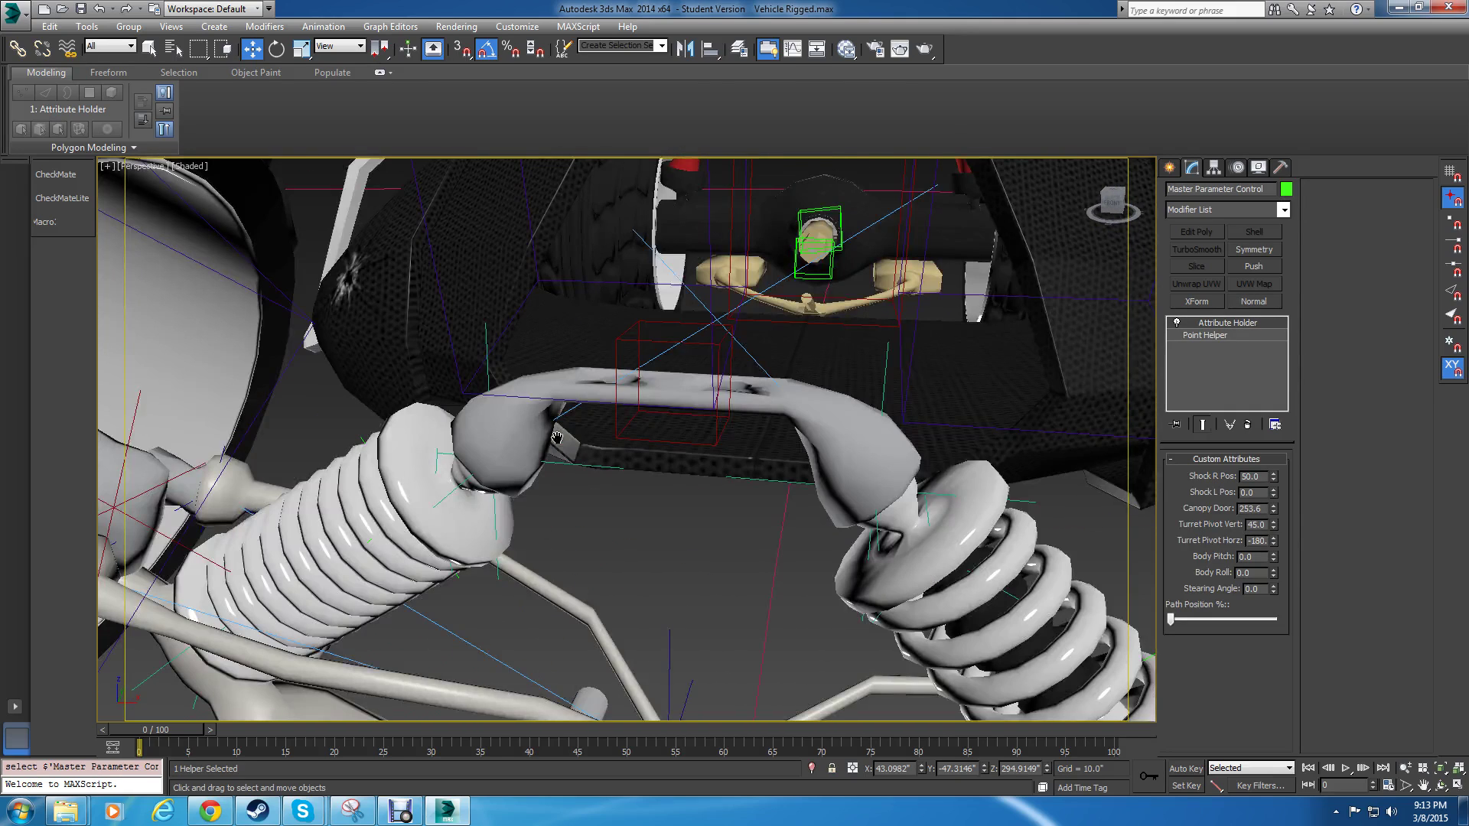
click(654, 441)
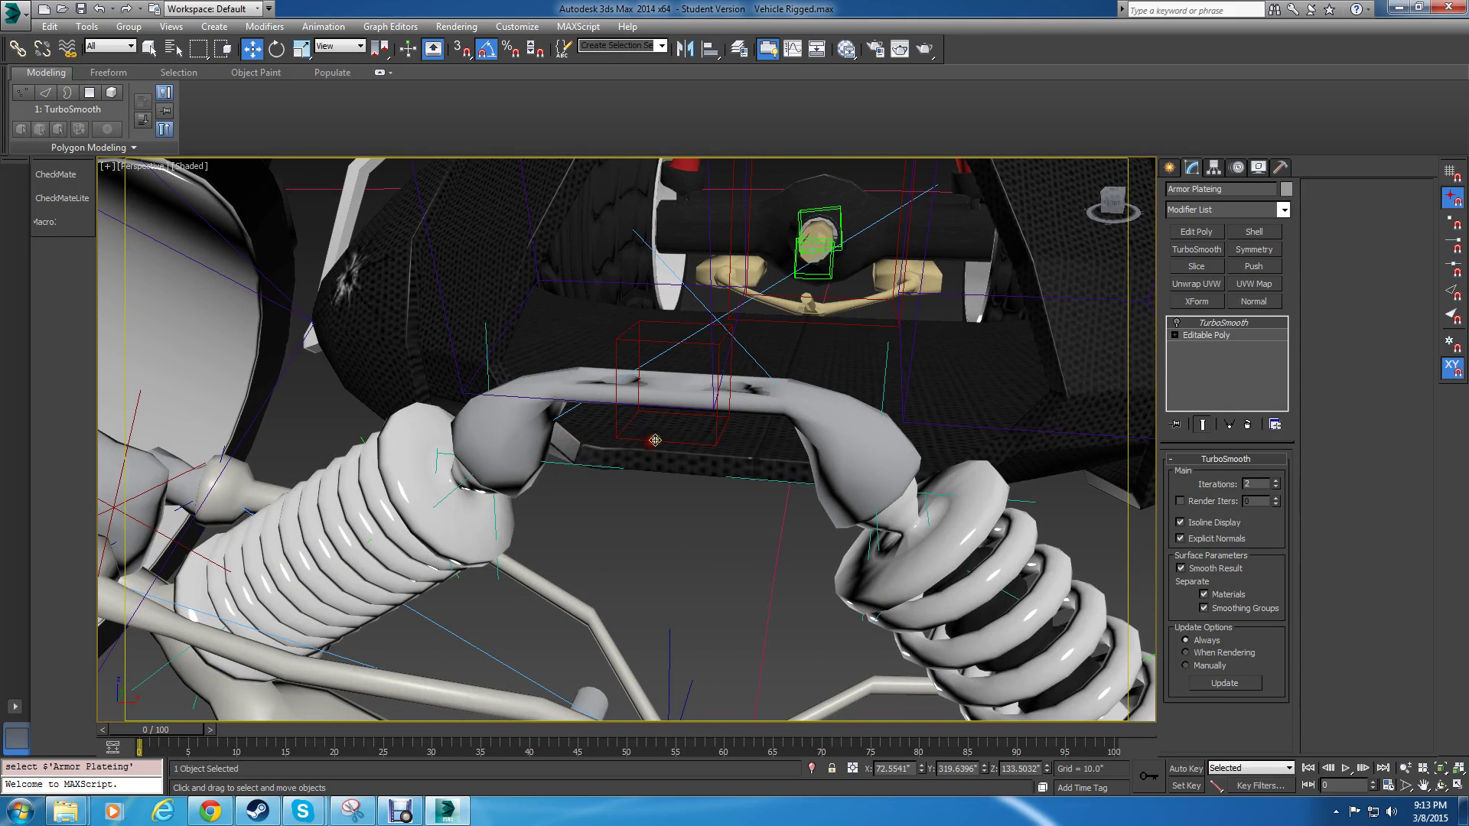
scroll(654, 437, down, 5)
Select the FR Wheel Assembly, frame it and switch the viewport to an orthographic view.
click(634, 392)
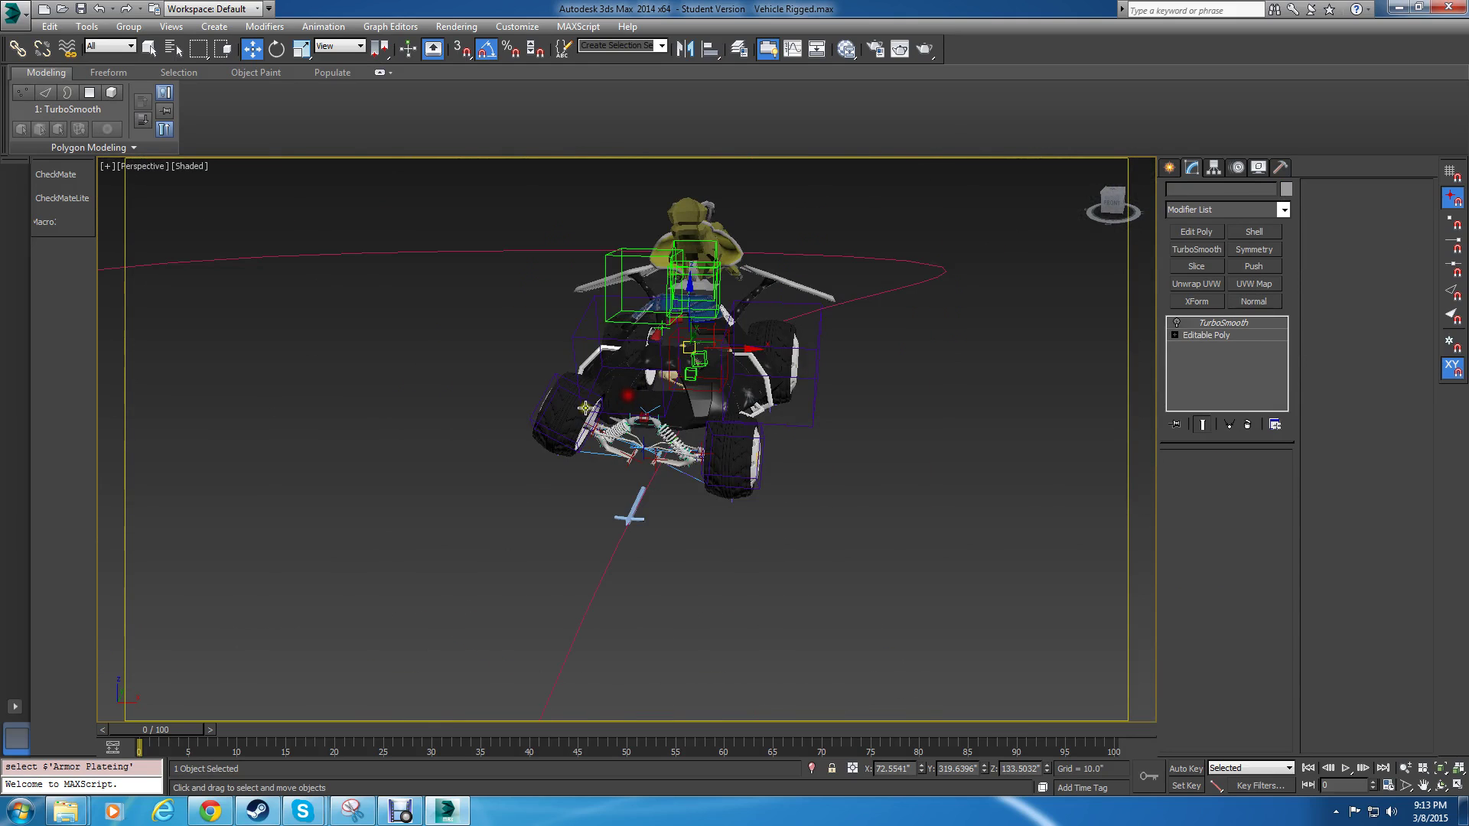
key(z)
middle_drag(803, 312, 669, 426)
scroll(720, 245, down, 3)
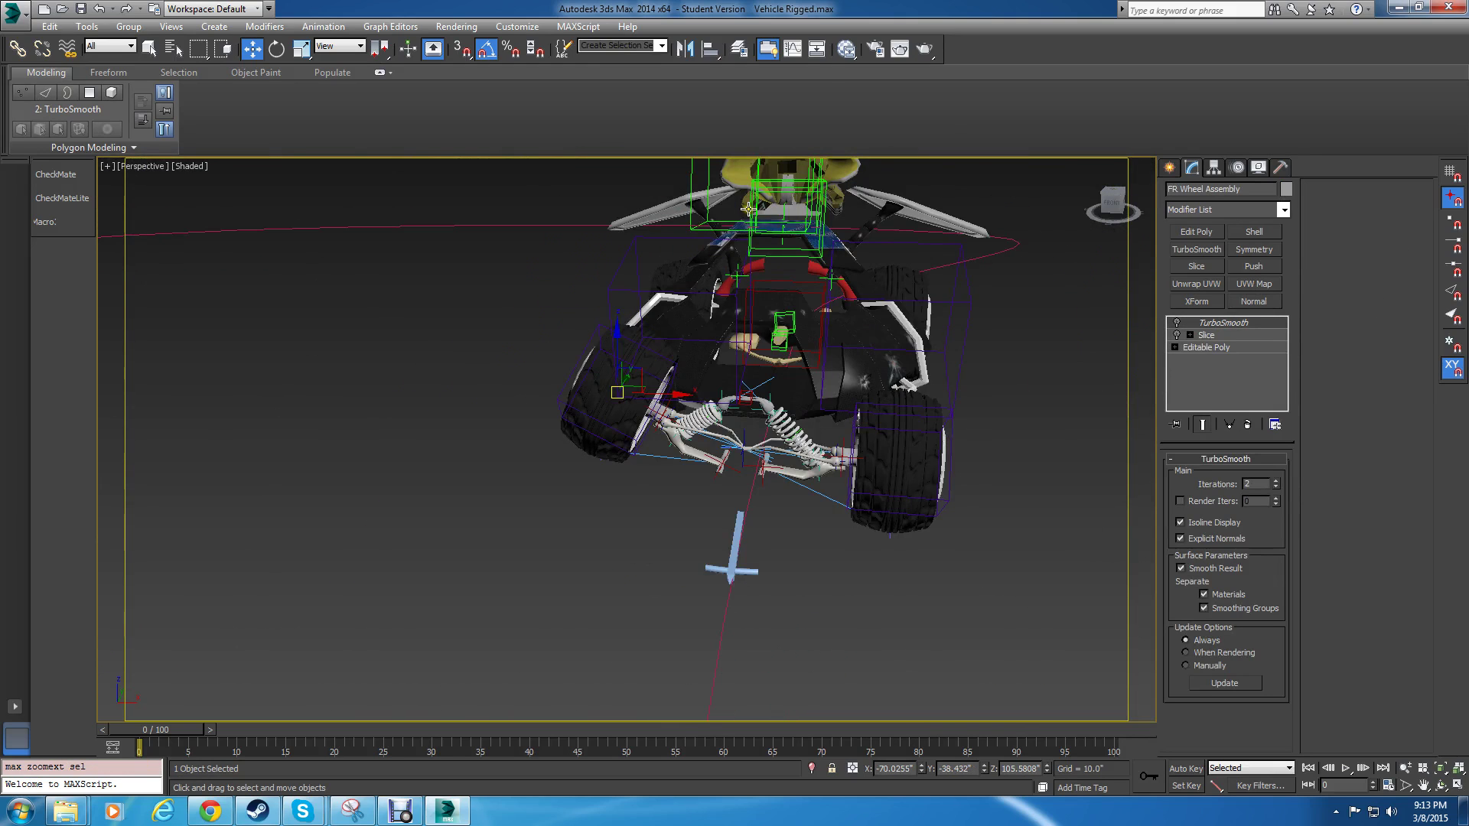
key(u)
scroll(558, 434, up, 5)
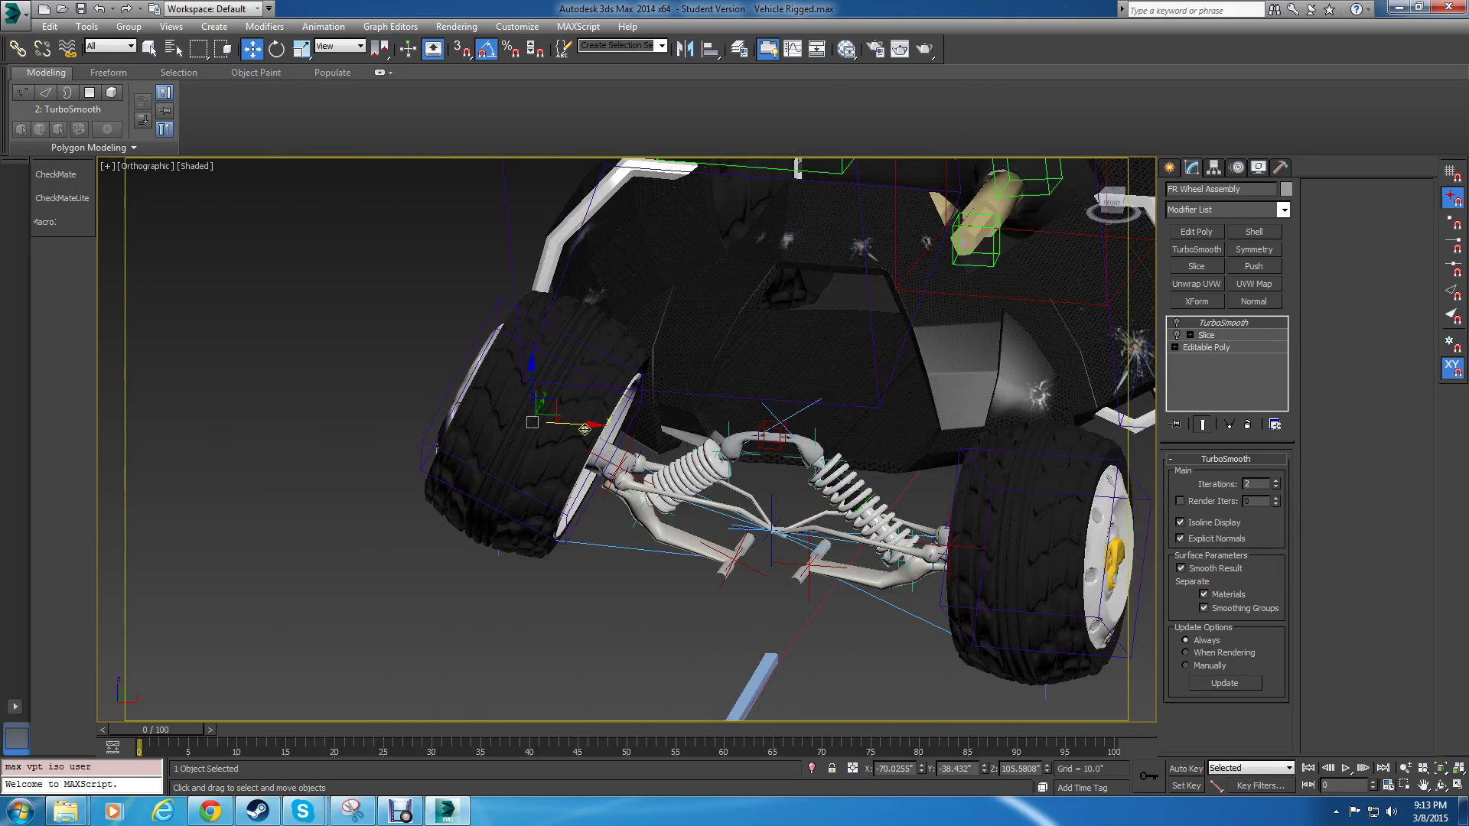
Reselect the Master Parameter Control helper and set Shock R Pos to 6.6.
scroll(724, 171, down, 3)
middle_drag(724, 171, 709, 315)
click(711, 303)
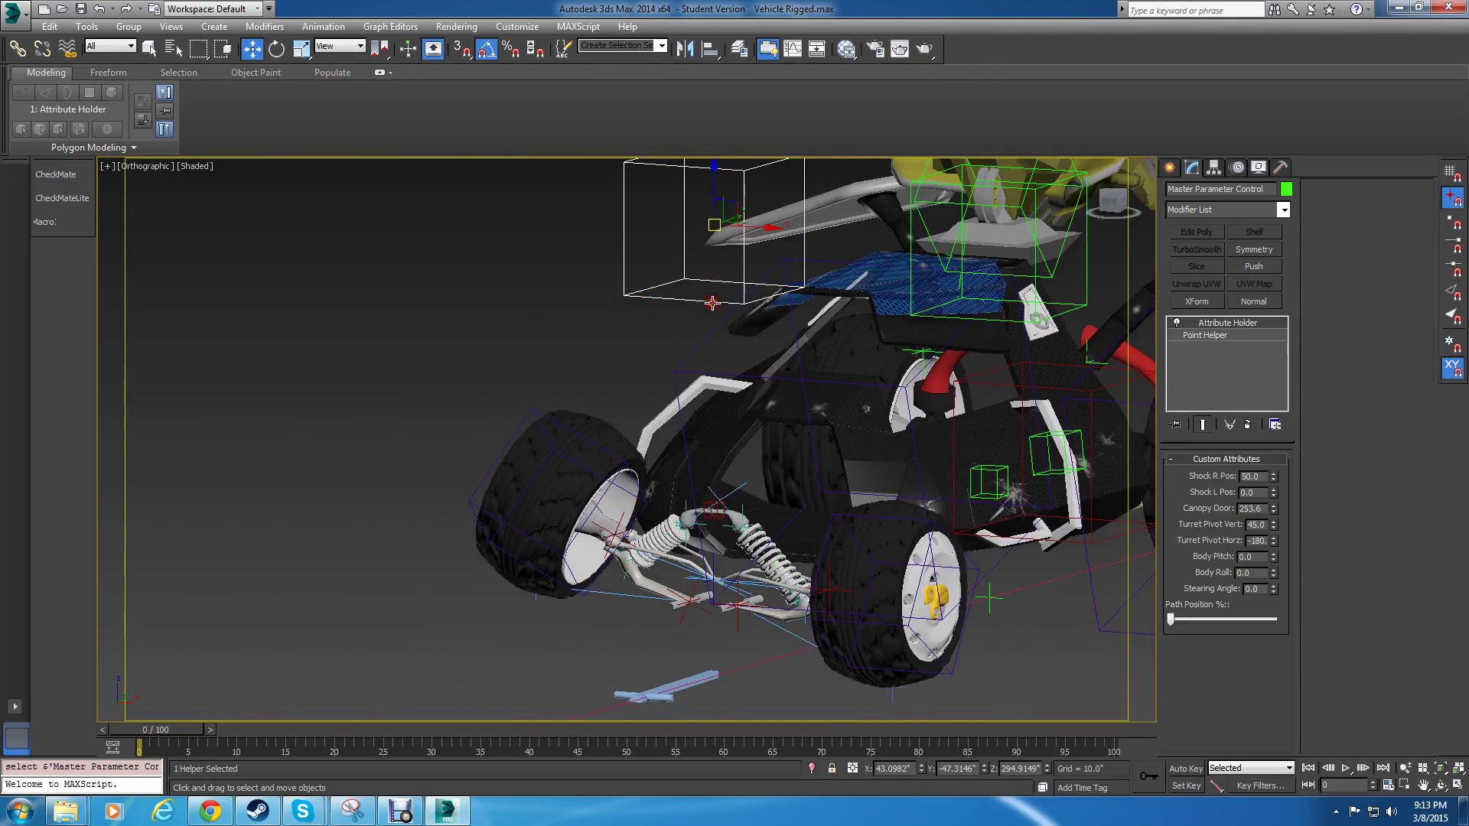
scroll(662, 500, up, 5)
alt+middle_drag(662, 500, 558, 456)
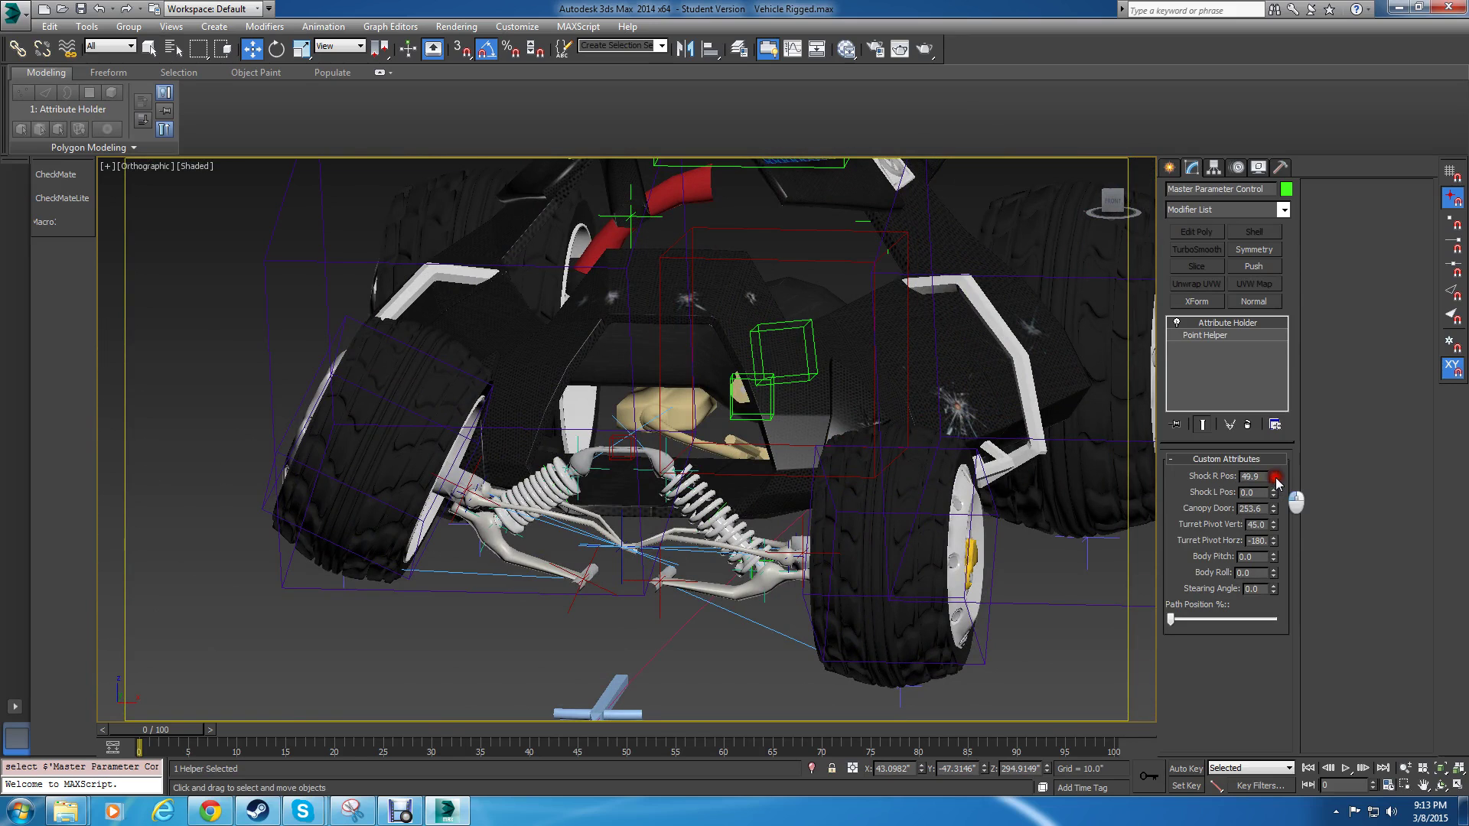
drag(1275, 478, 1129, 124)
Examine the right front shock from its upper mount down to the lower arm and wheel hub joints.
scroll(607, 486, up, 6)
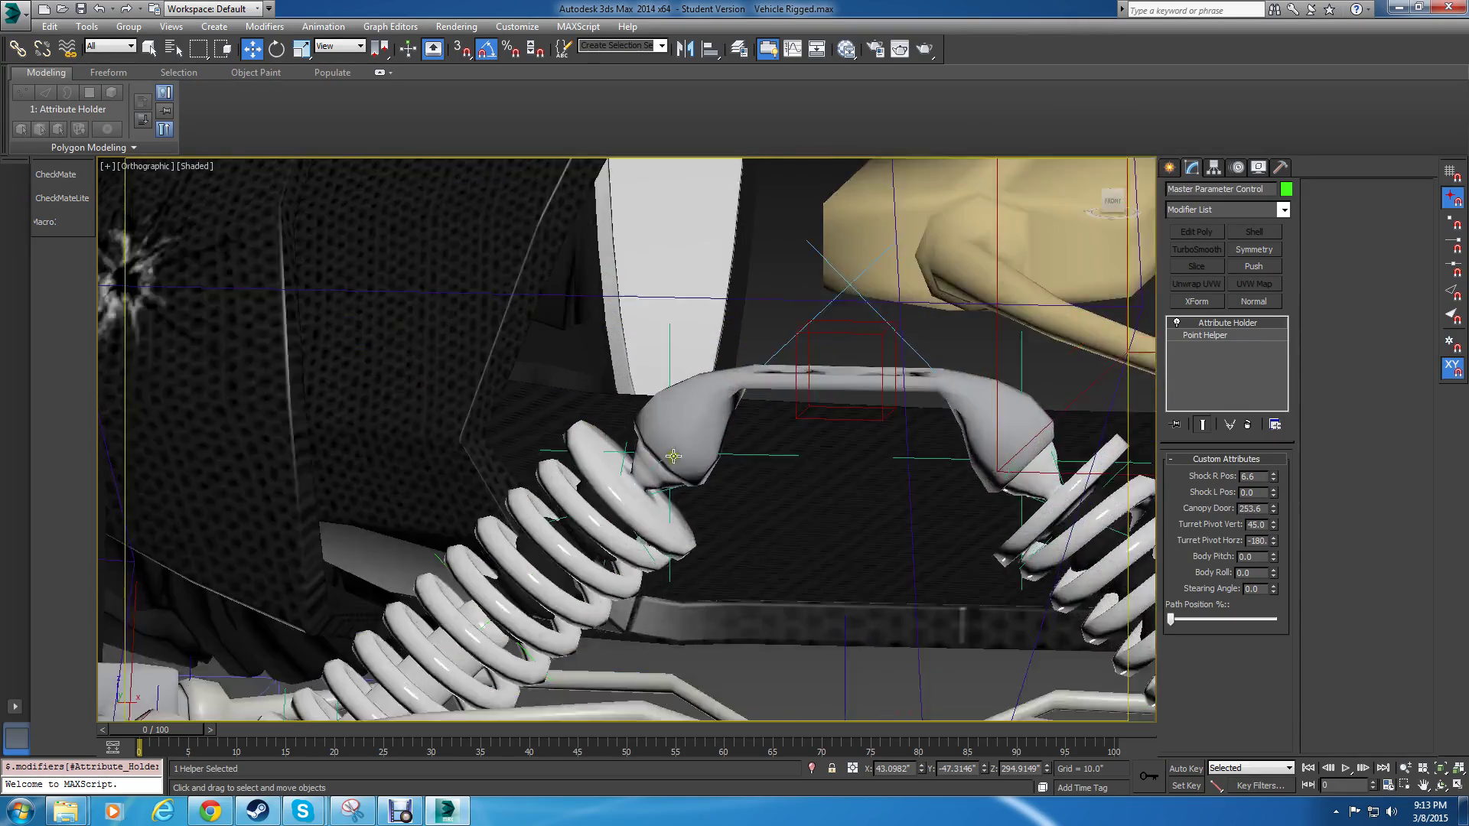
alt+middle_drag(657, 471, 688, 431)
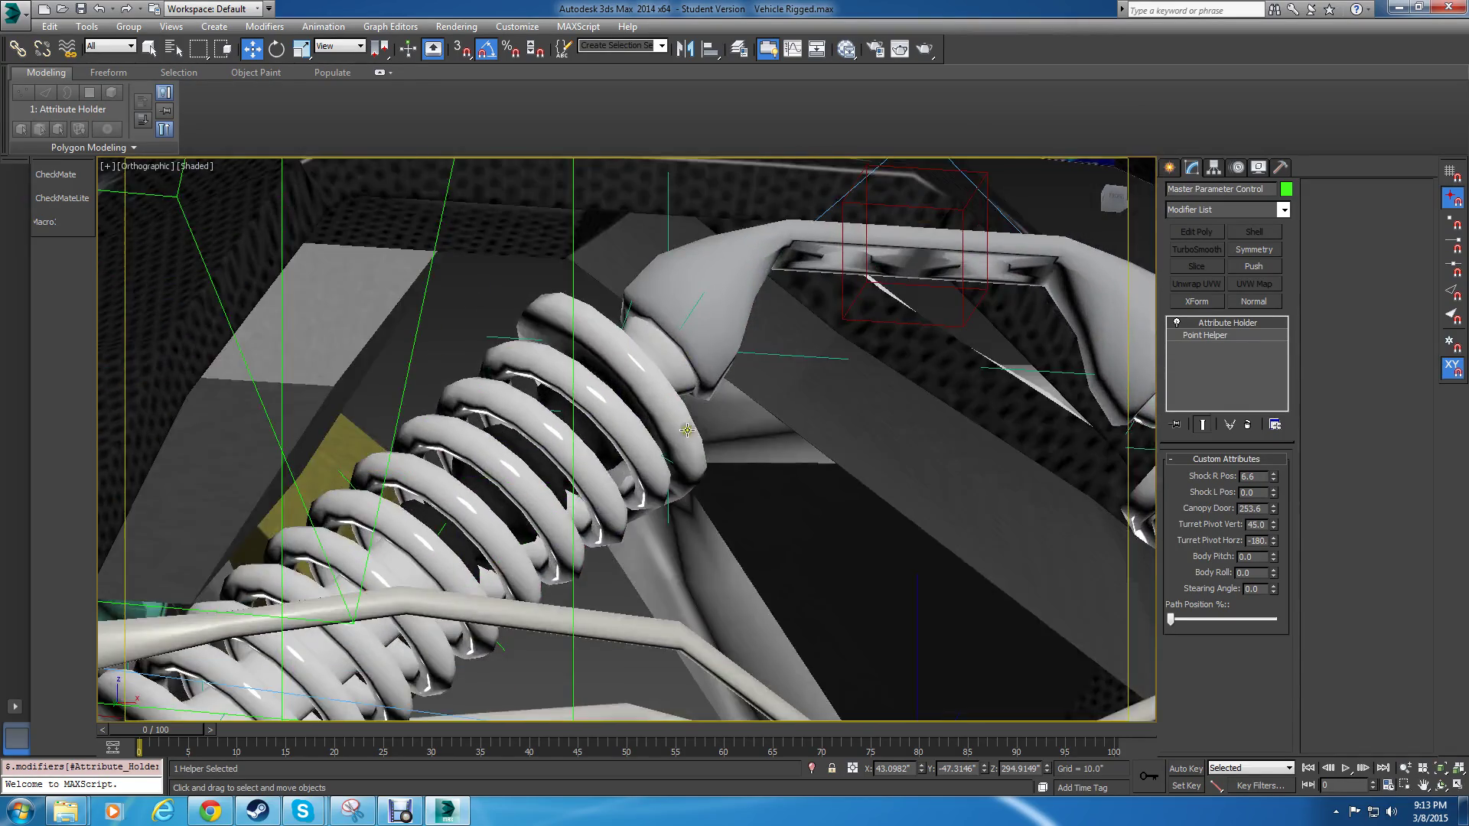
scroll(681, 329, down, 5)
alt+middle_drag(682, 329, 659, 375)
scroll(483, 585, up, 4)
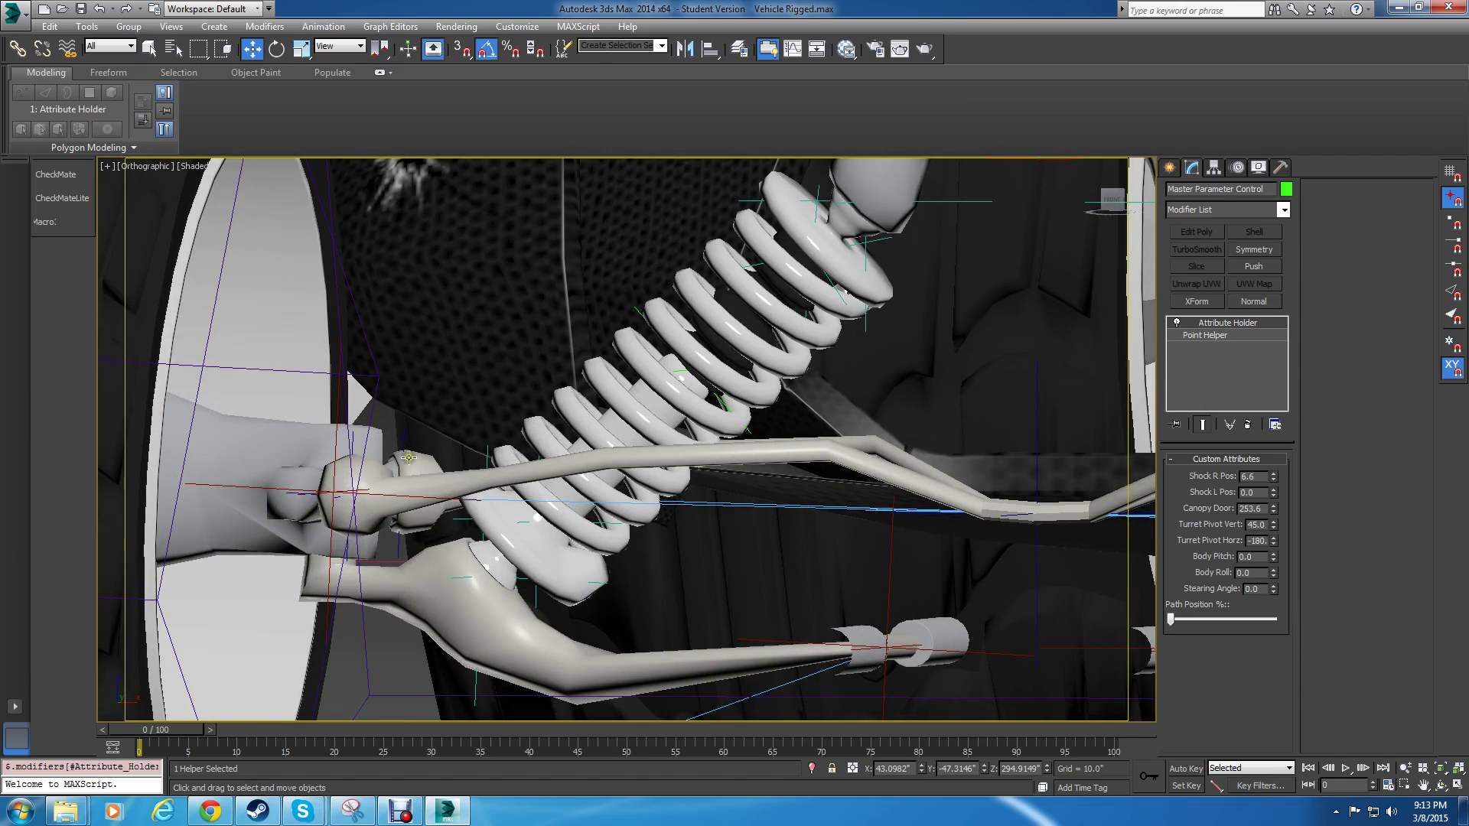
scroll(408, 458, down, 3)
alt+middle_drag(409, 458, 429, 499)
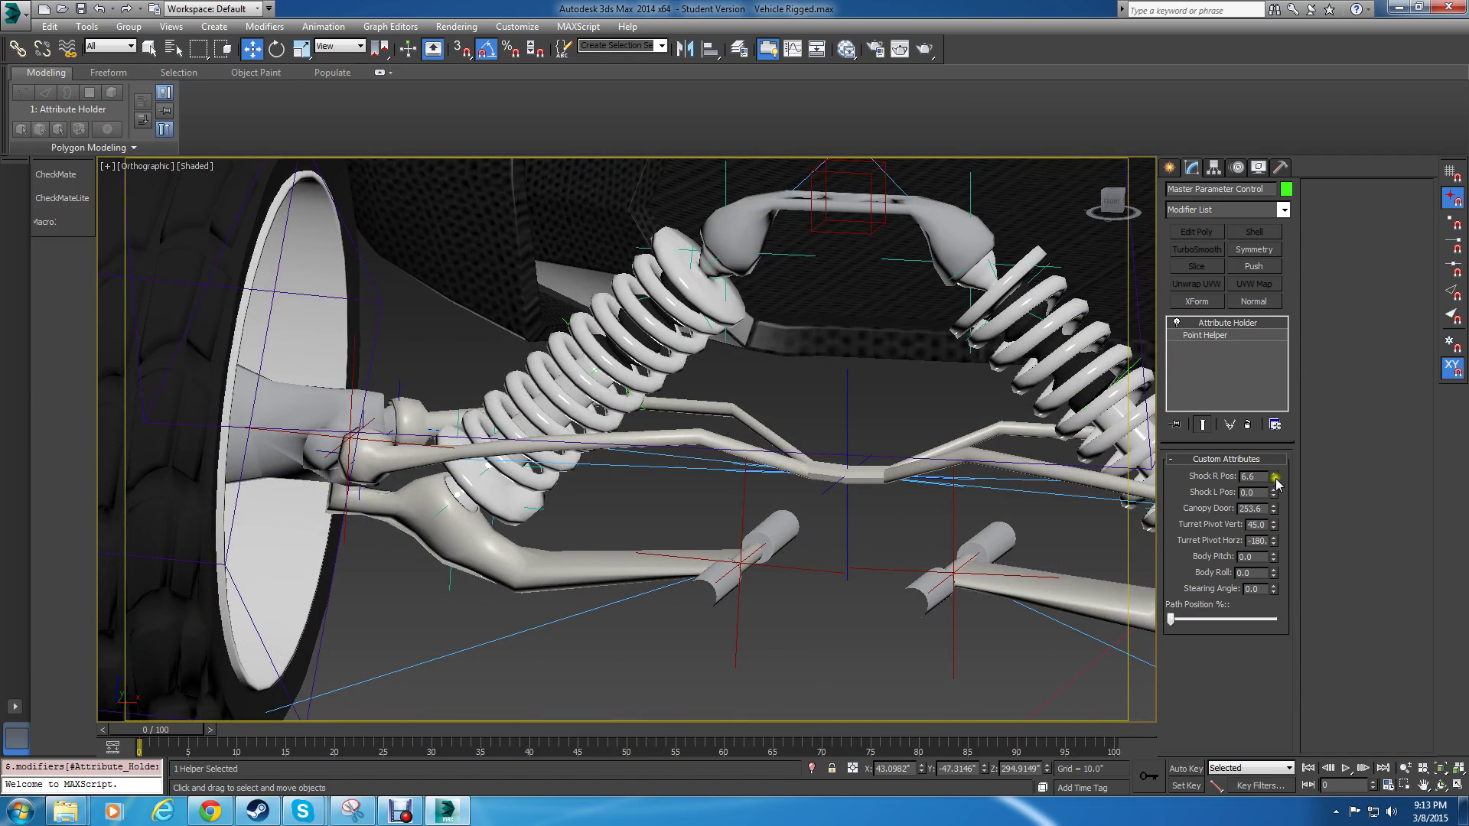
Set Shock R Pos to 0.9 and bring both front shocks into view.
drag(1276, 483, 1023, 521)
scroll(878, 518, down, 3)
middle_drag(878, 519, 682, 549)
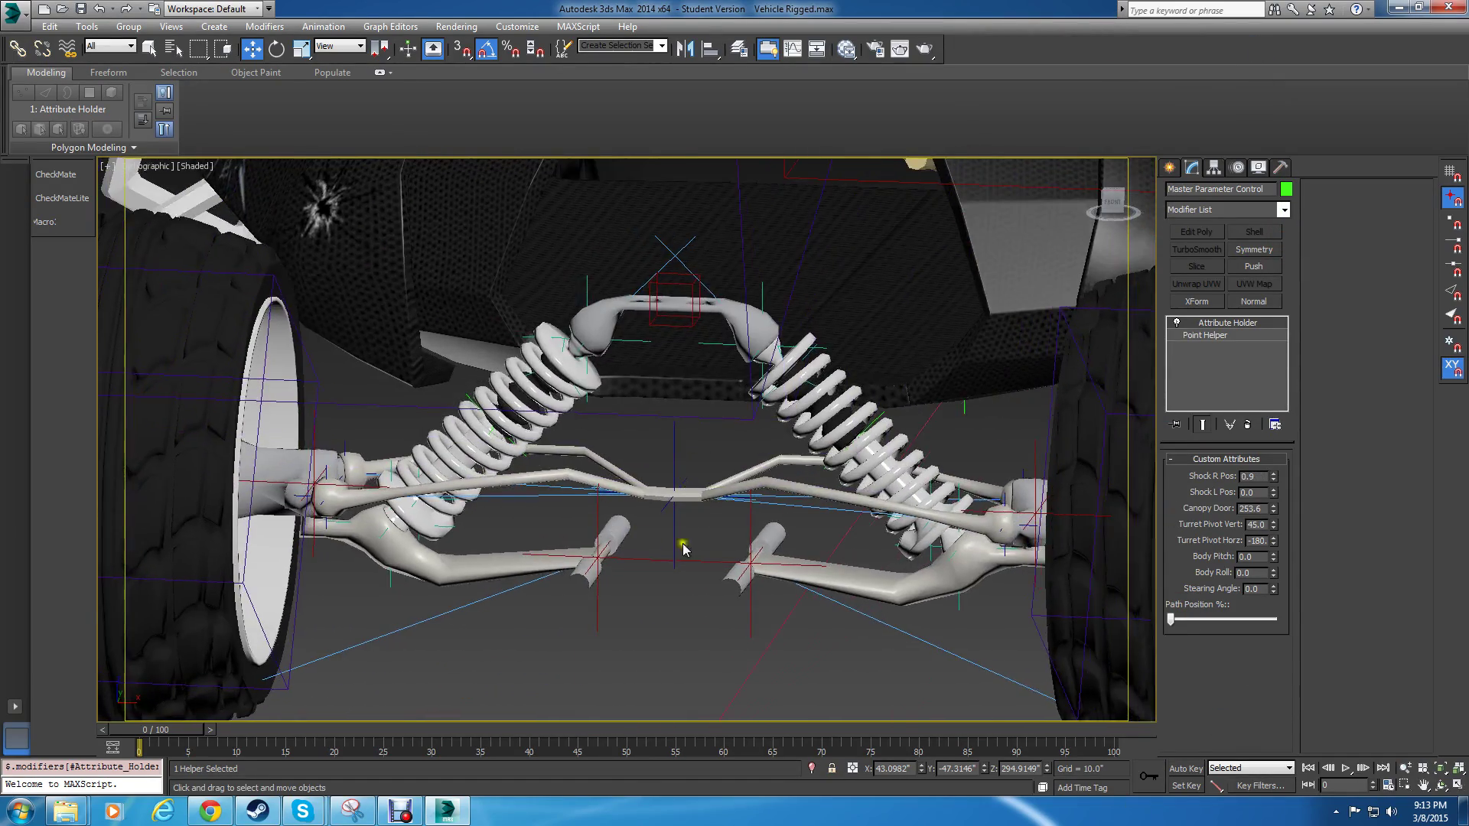
Try out small changes to Shock L Pos and Shock R Pos, and reset both to 0.
drag(1273, 492, 948, 510)
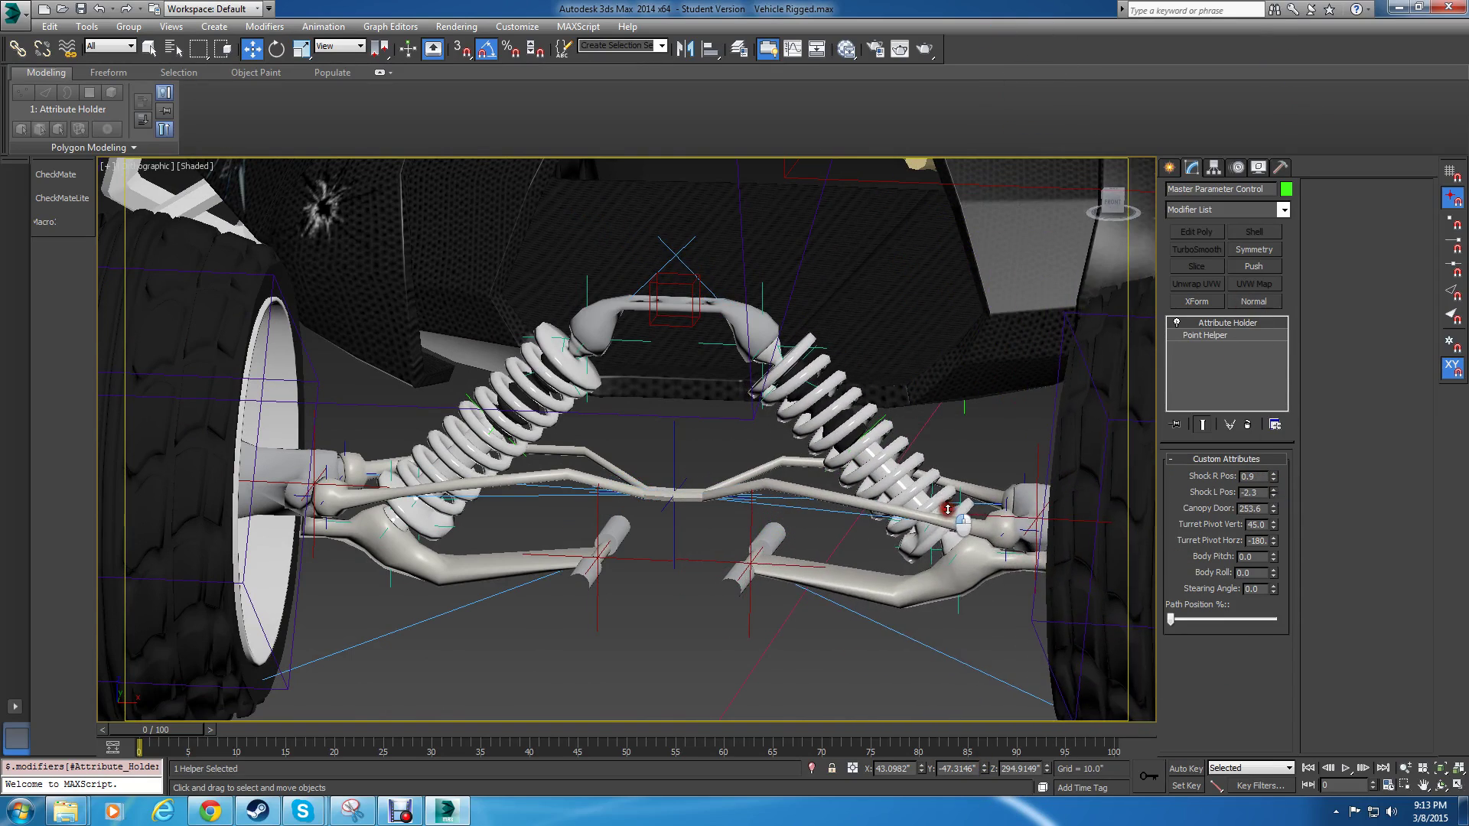
right_click(1273, 494)
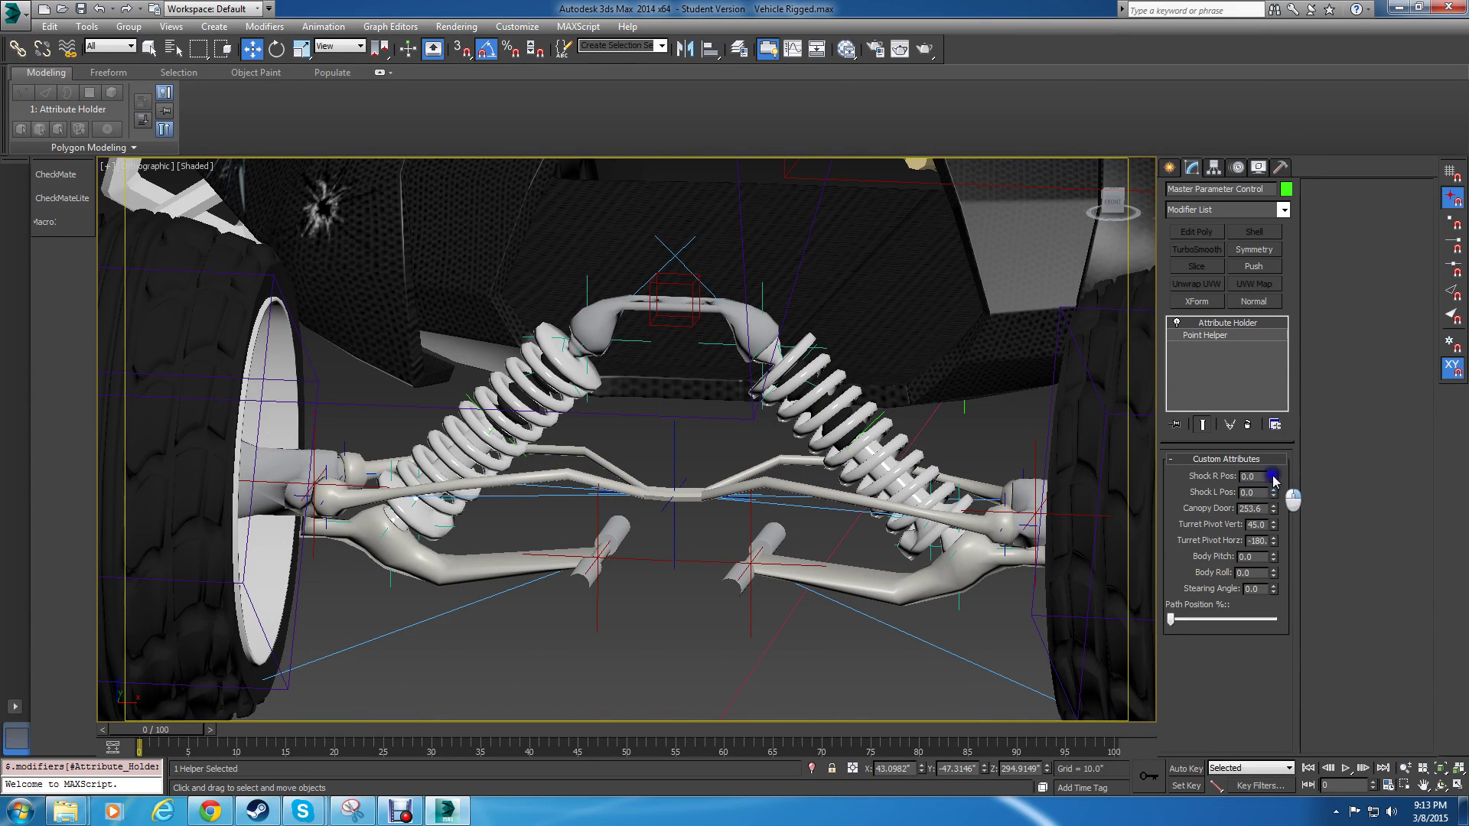
right_click(1274, 478)
drag(1274, 479, 1234, 410)
right_click(1273, 474)
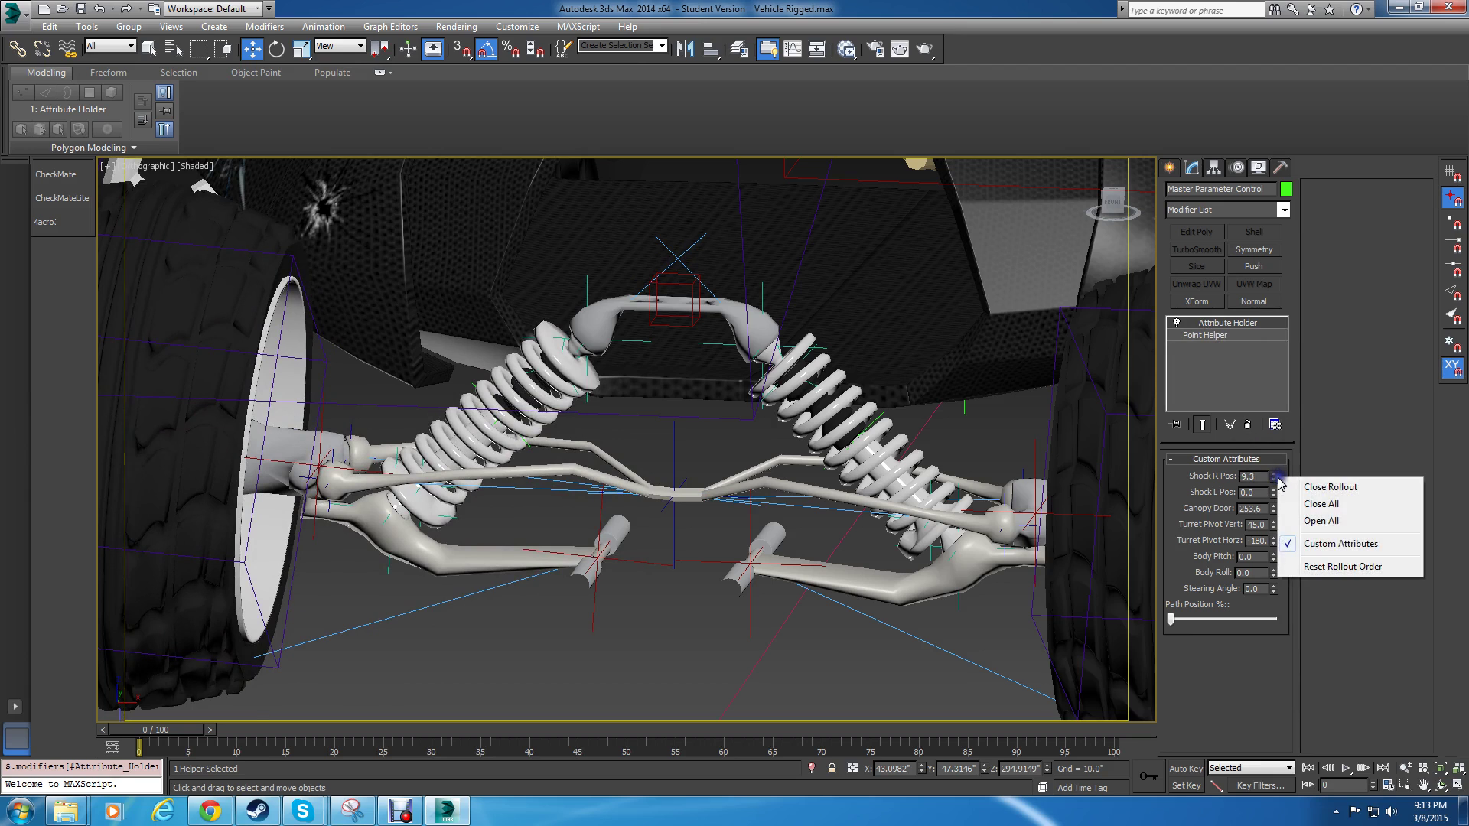
right_click(1276, 480)
Set Stearing Angle to -35 and view the turned front wheels with the steering arrow.
scroll(750, 471, down, 3)
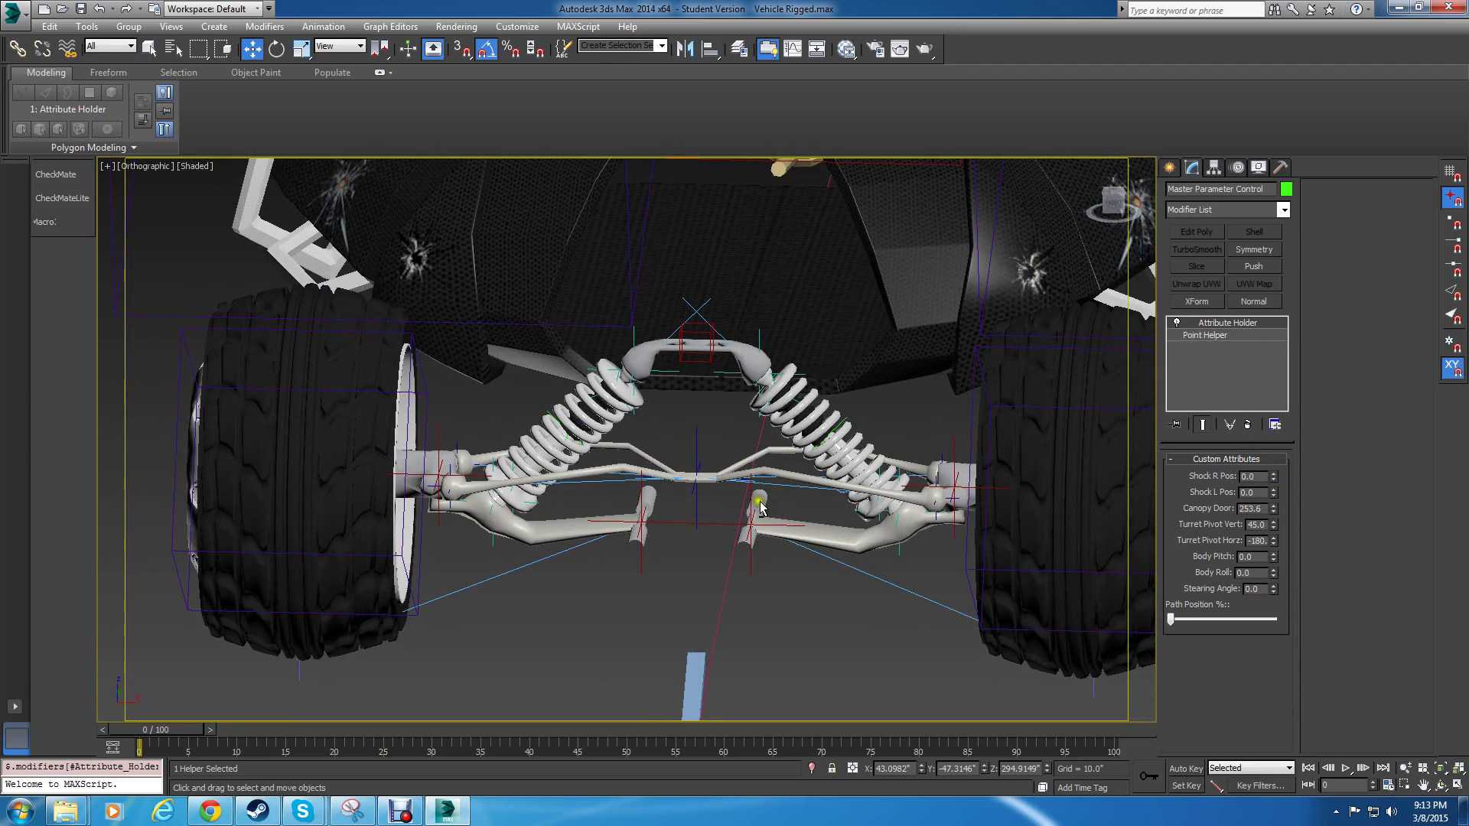
alt+middle_drag(760, 505, 756, 591)
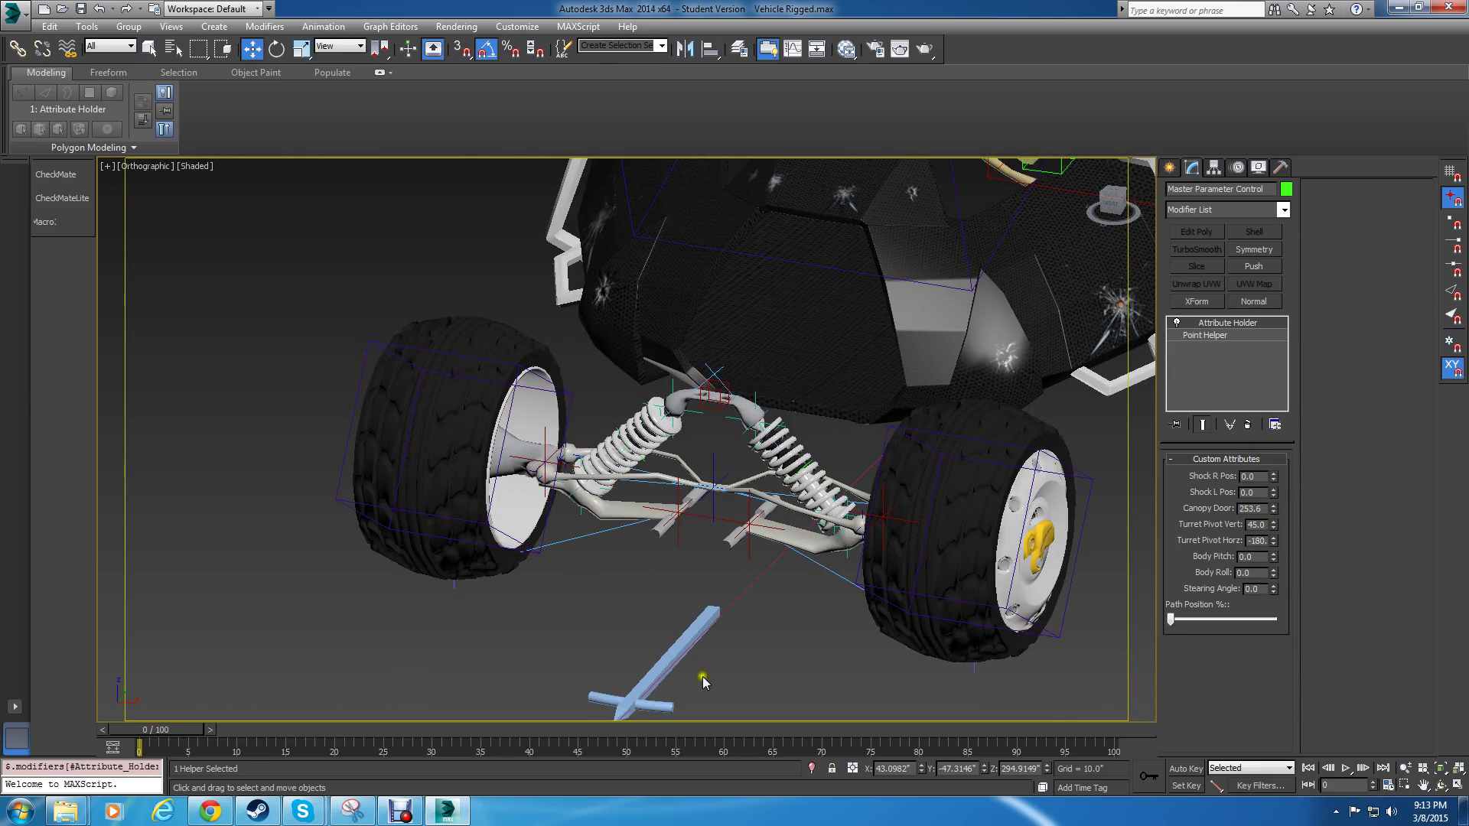
middle_drag(703, 678, 704, 639)
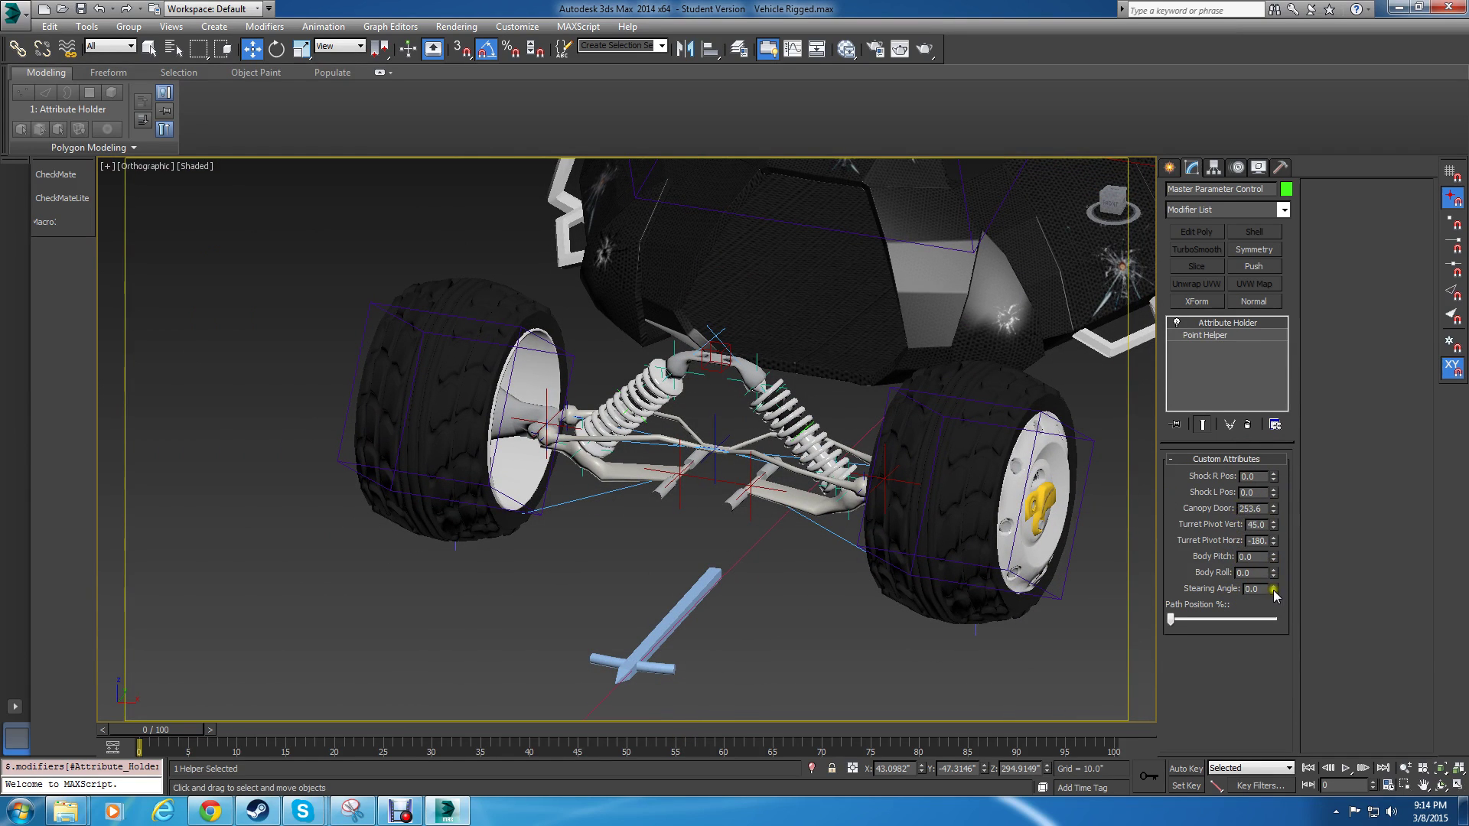
drag(1274, 591, 1365, 144)
alt+middle_drag(892, 329, 909, 434)
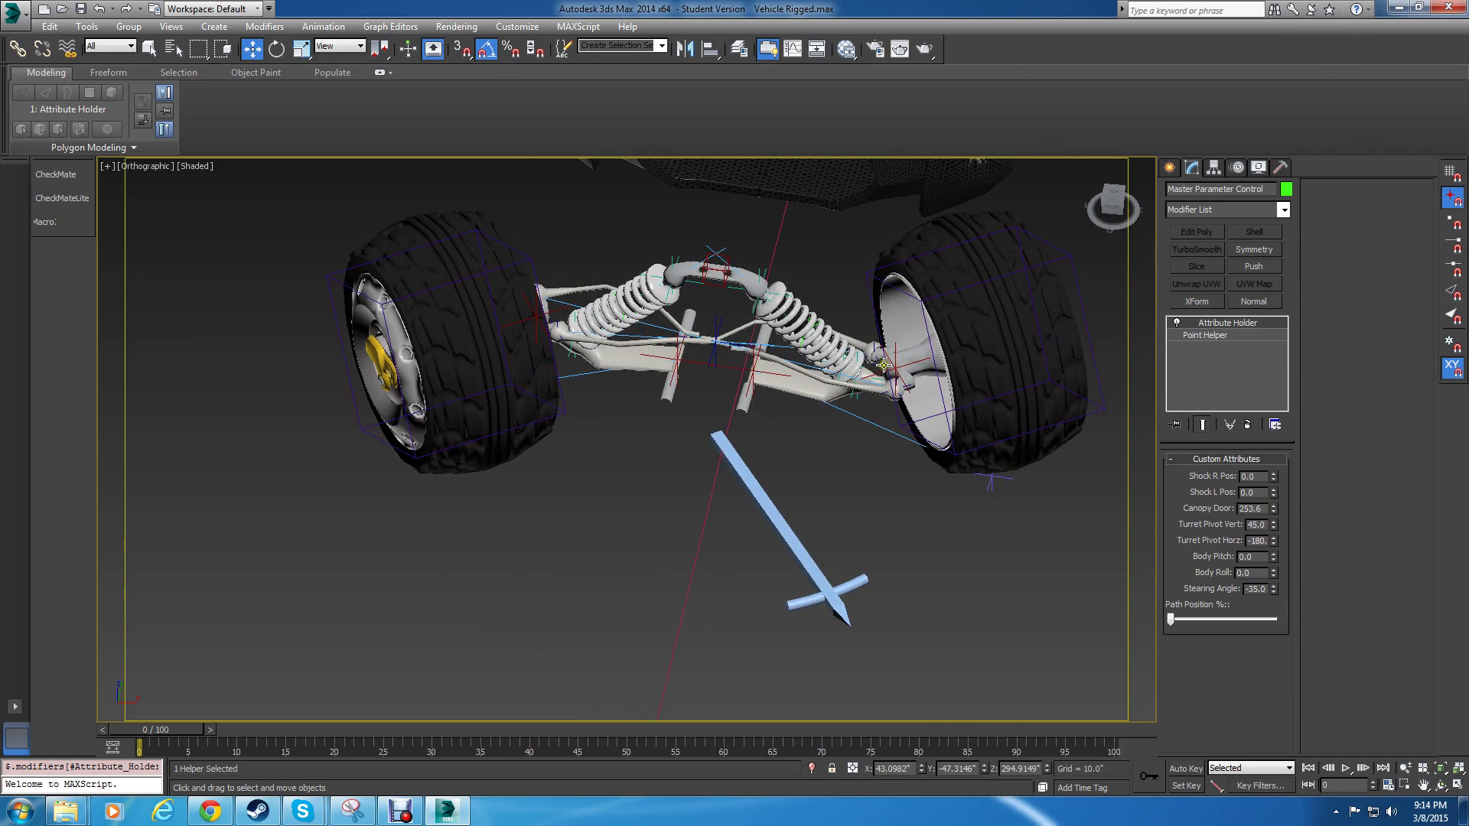
Inspect the steering rods and their central joint between the front shocks.
scroll(883, 366, up, 6)
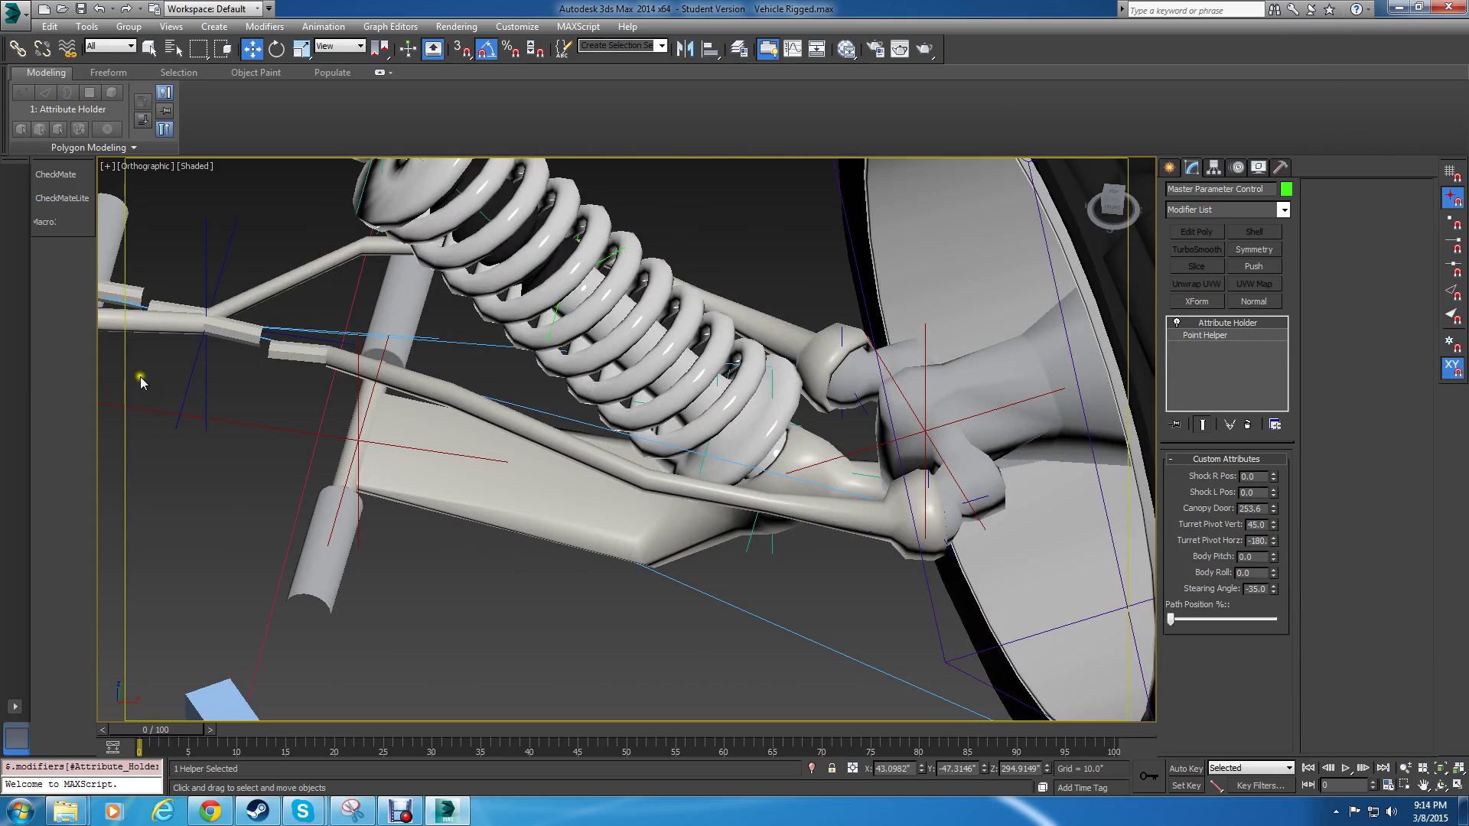
middle_drag(157, 364, 544, 387)
scroll(580, 394, down, 2)
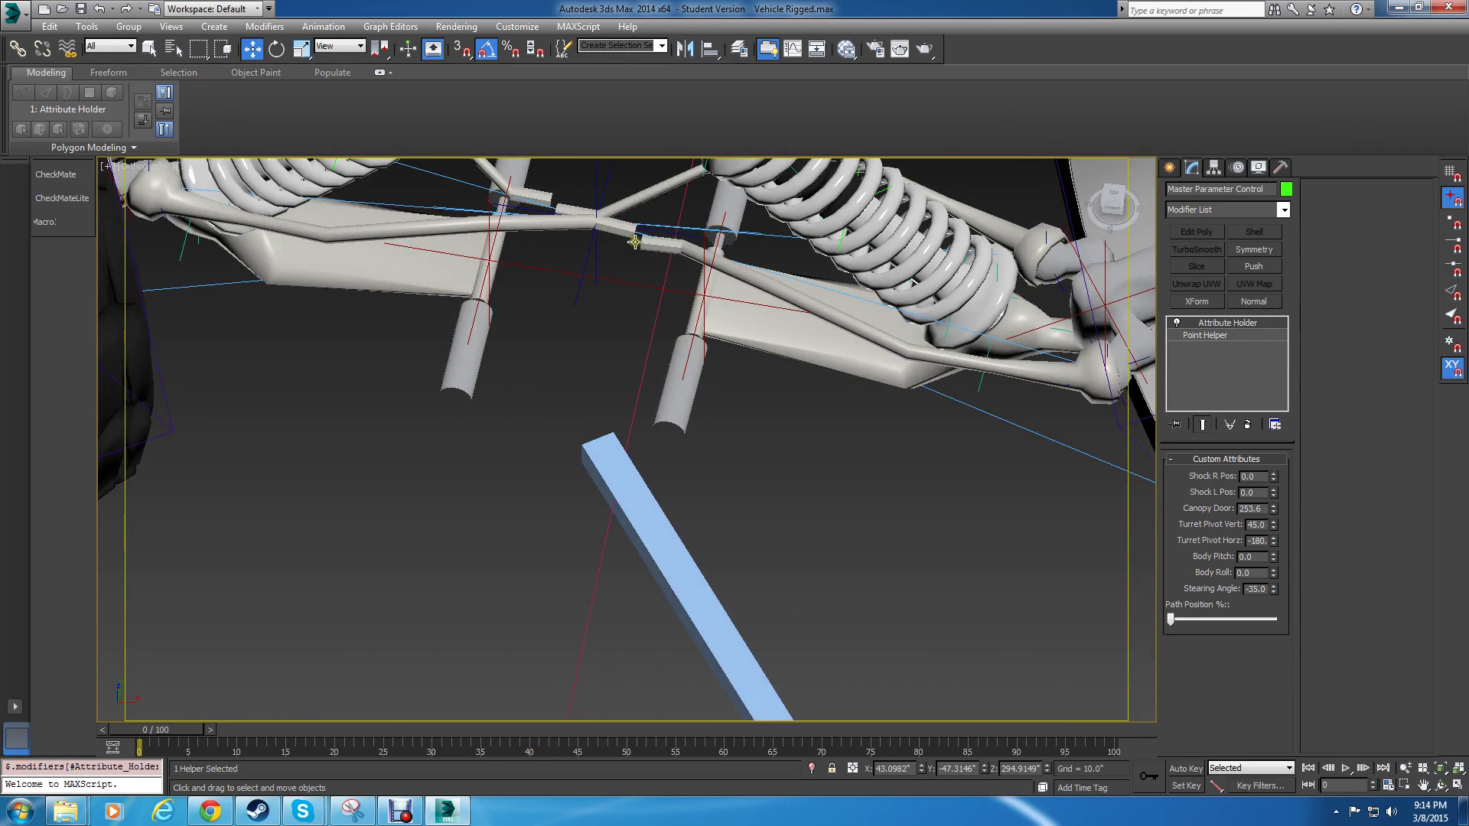
scroll(635, 242, up, 4)
scroll(620, 221, down, 3)
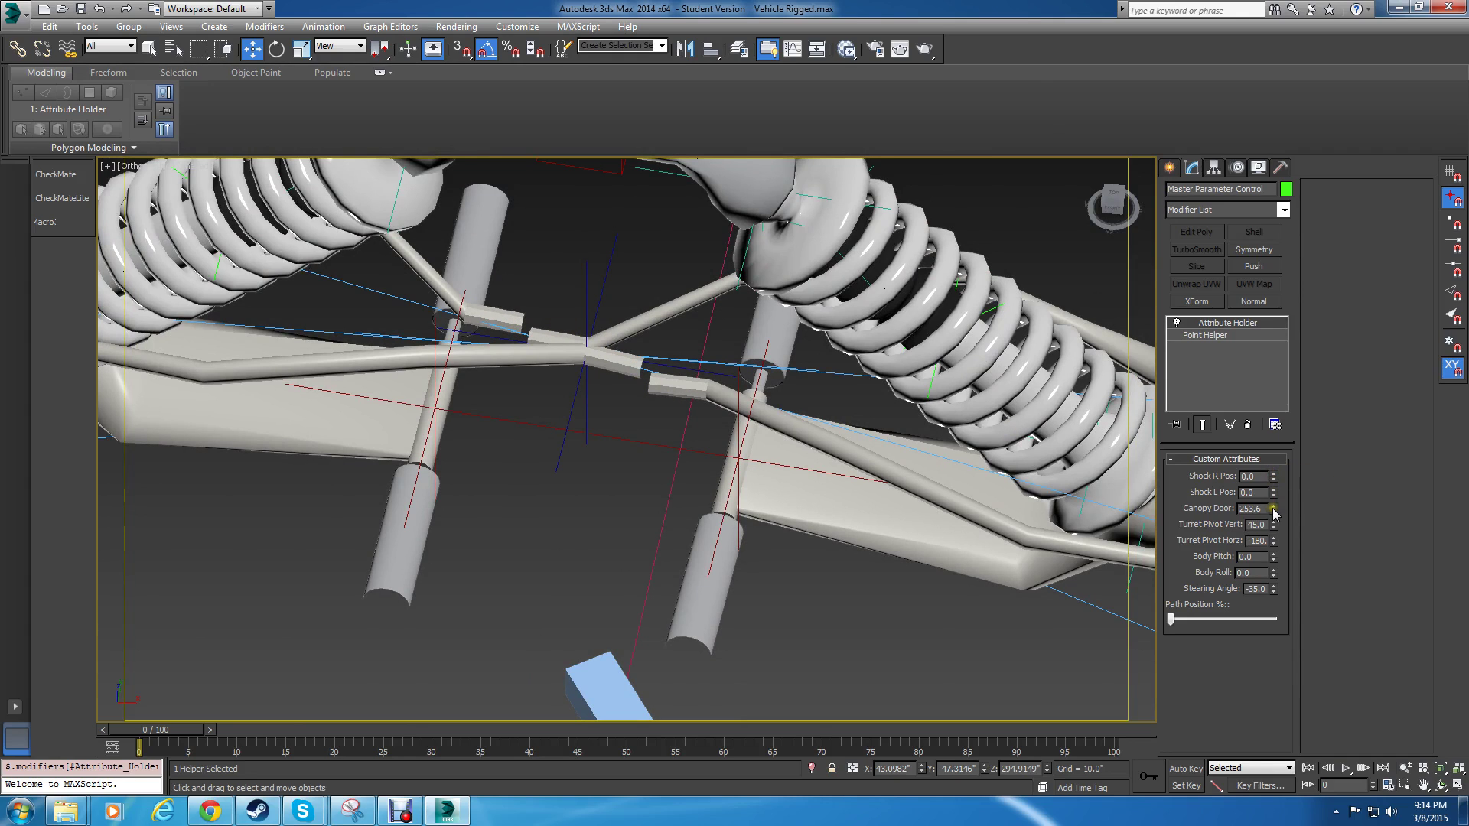
Set Canopy Door to 261.4 and Turret Pivot Horz to about -154, and steer the front wheels back to -35.
mouse_move(1273, 511)
mouse_down()
mouse_move(1246, 322)
mouse_move(1265, 494)
mouse_up()
drag(1285, 614, 1228, 327)
drag(1274, 589, 723, 645)
middle_drag(717, 551, 601, 528)
scroll(602, 520, down, 4)
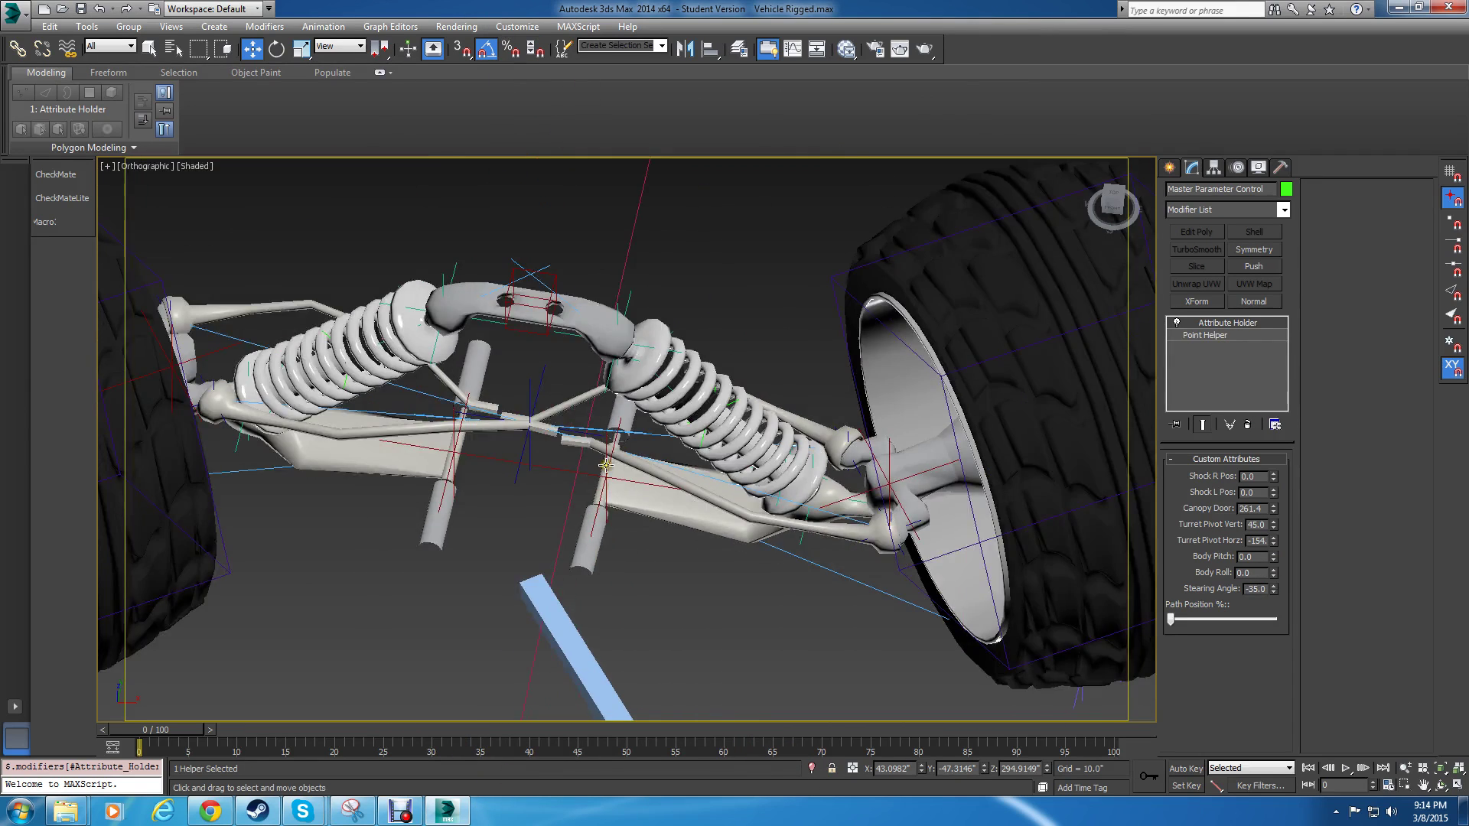
Reset Stearing Angle to 0 and return it to -35 while viewing the left front wheel's hub joint.
scroll(847, 454, up, 3)
alt+middle_drag(905, 481, 846, 342)
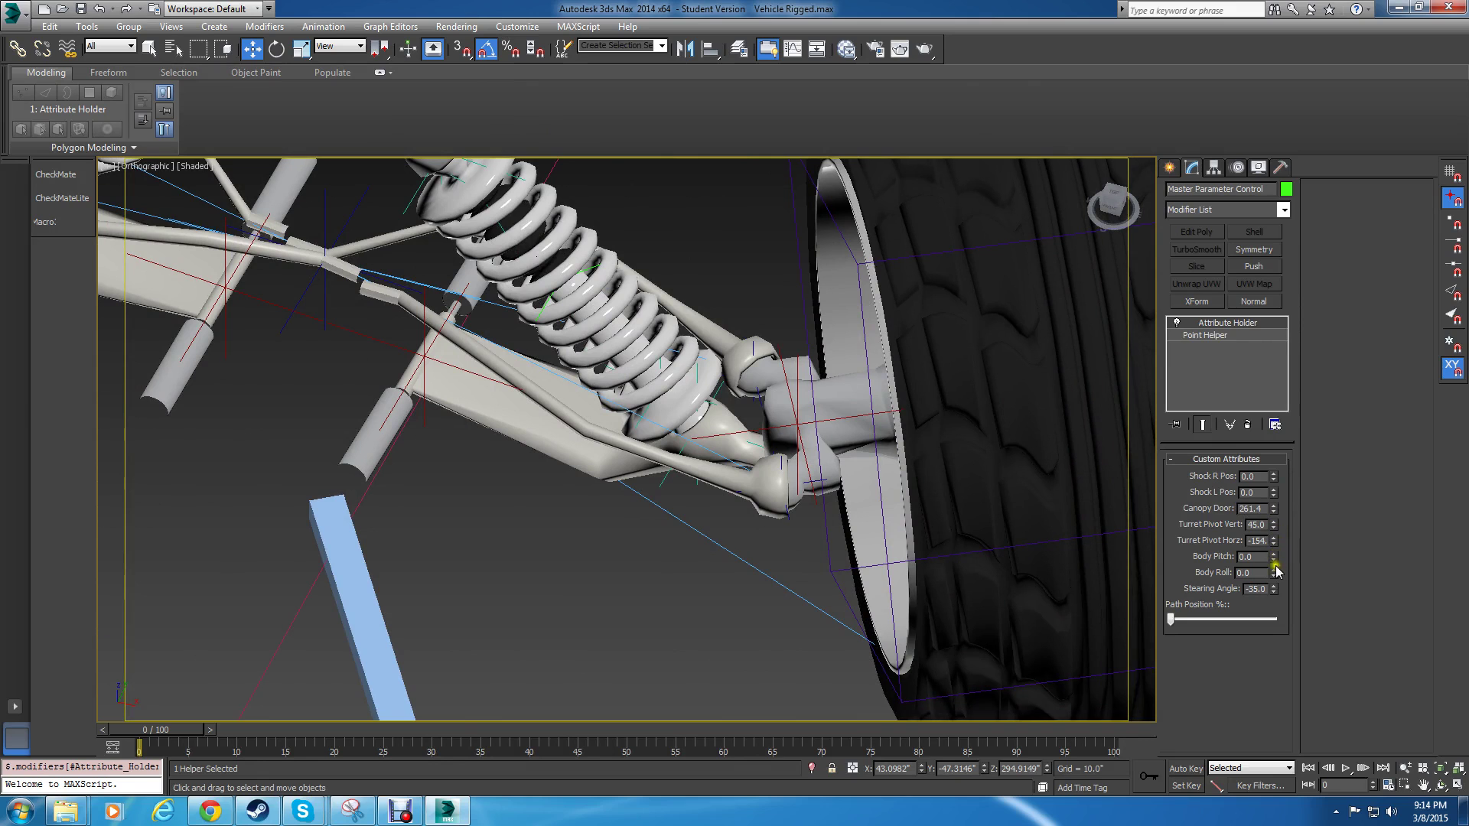
drag(1274, 590, 1382, 109)
right_click(1274, 590)
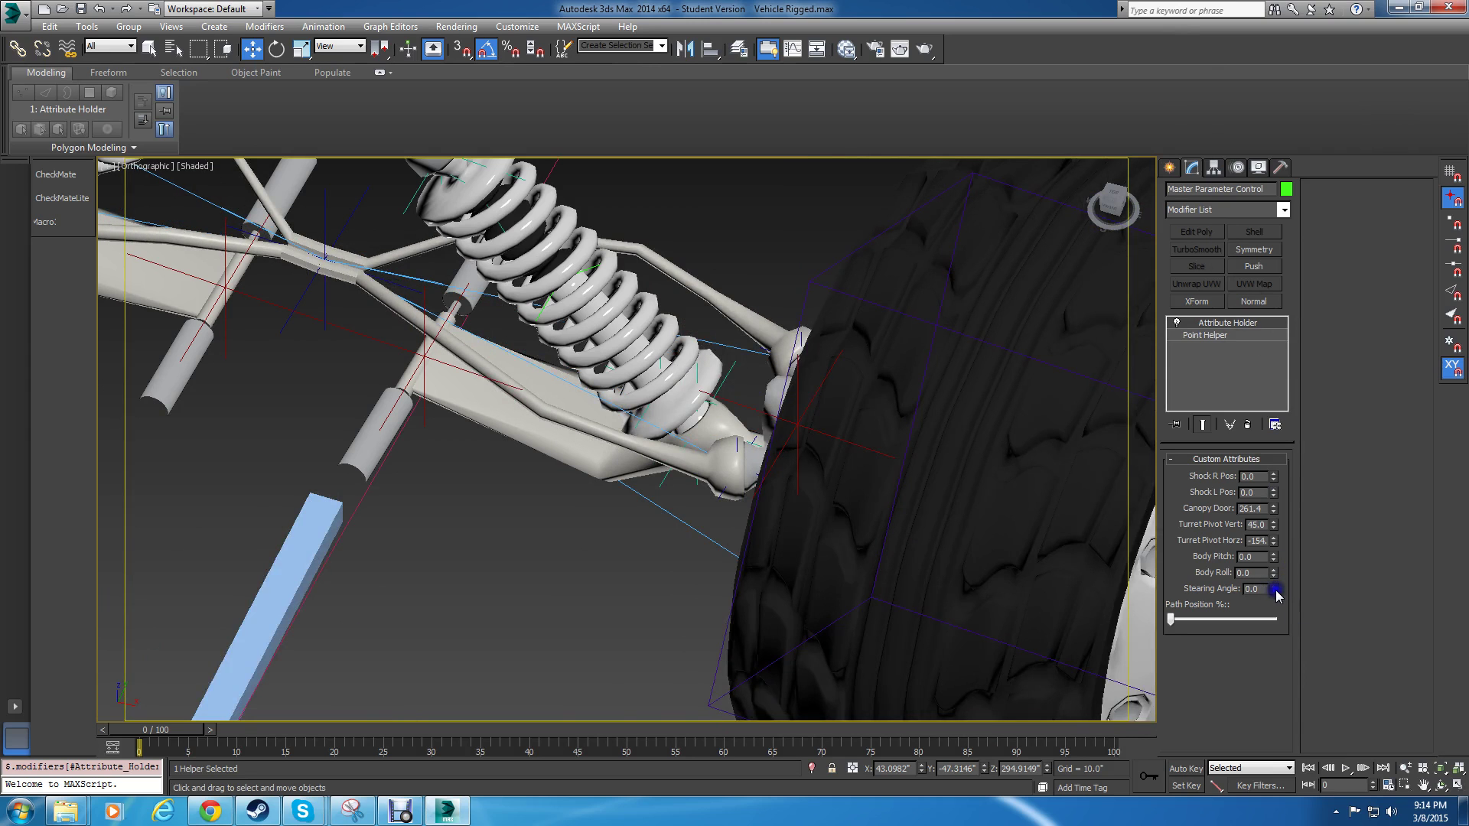
drag(1274, 590, 1275, 689)
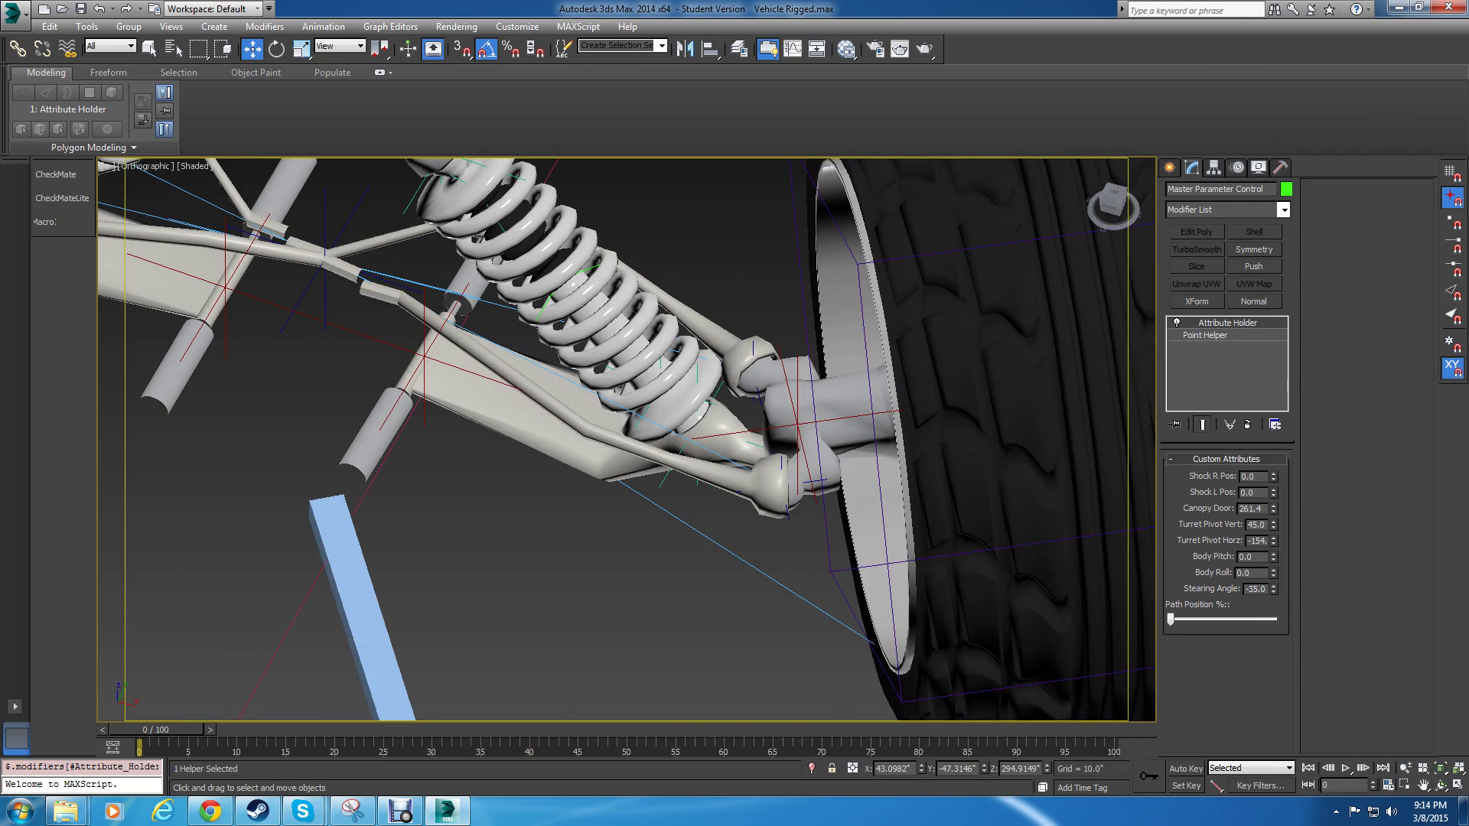
Move Shock L Pos to 50 and on to -70, and set Stearing Angle to -29.1.
drag(1282, 480, 1107, 769)
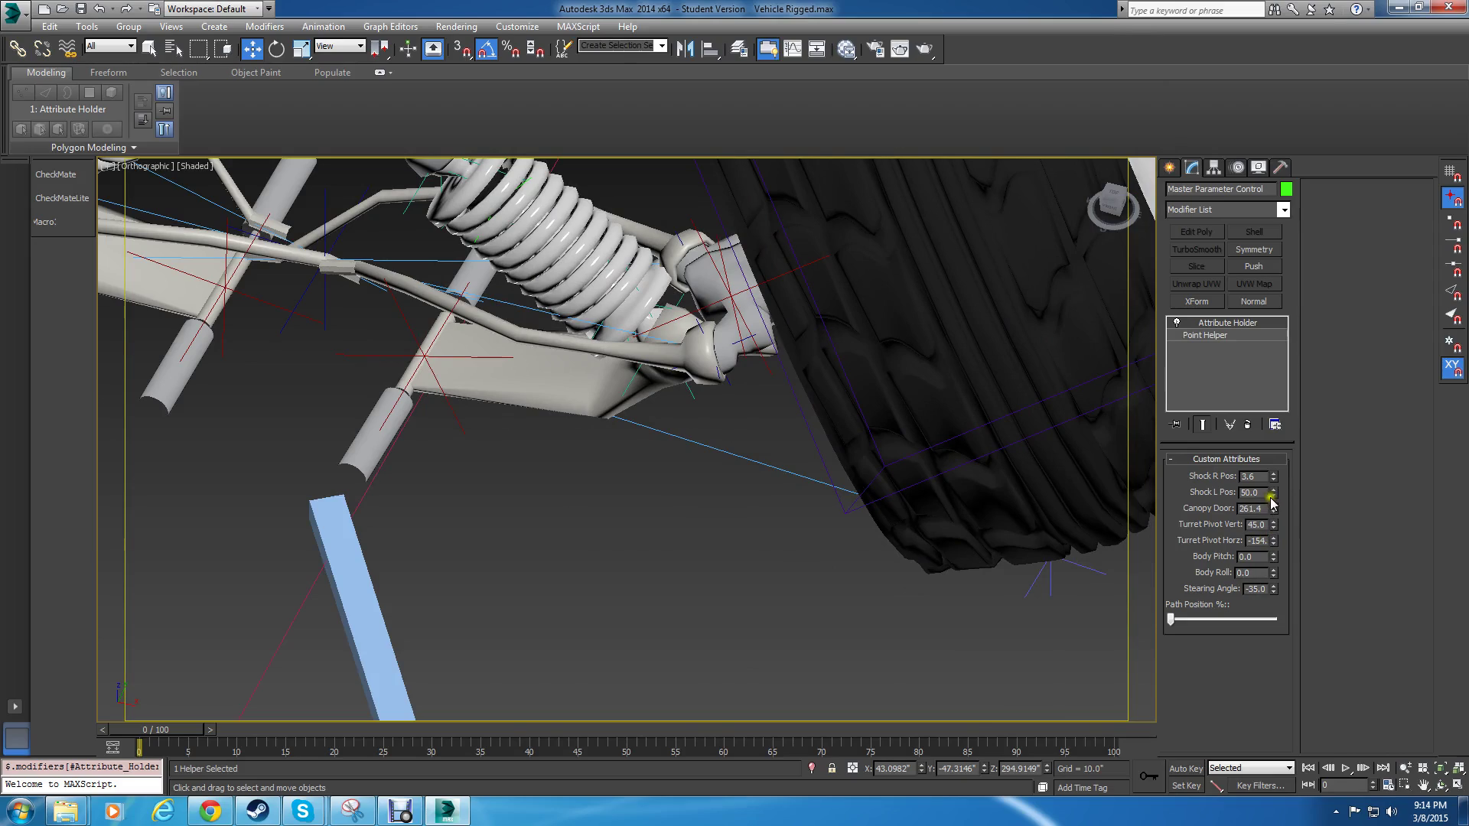
drag(1276, 493, 1057, 746)
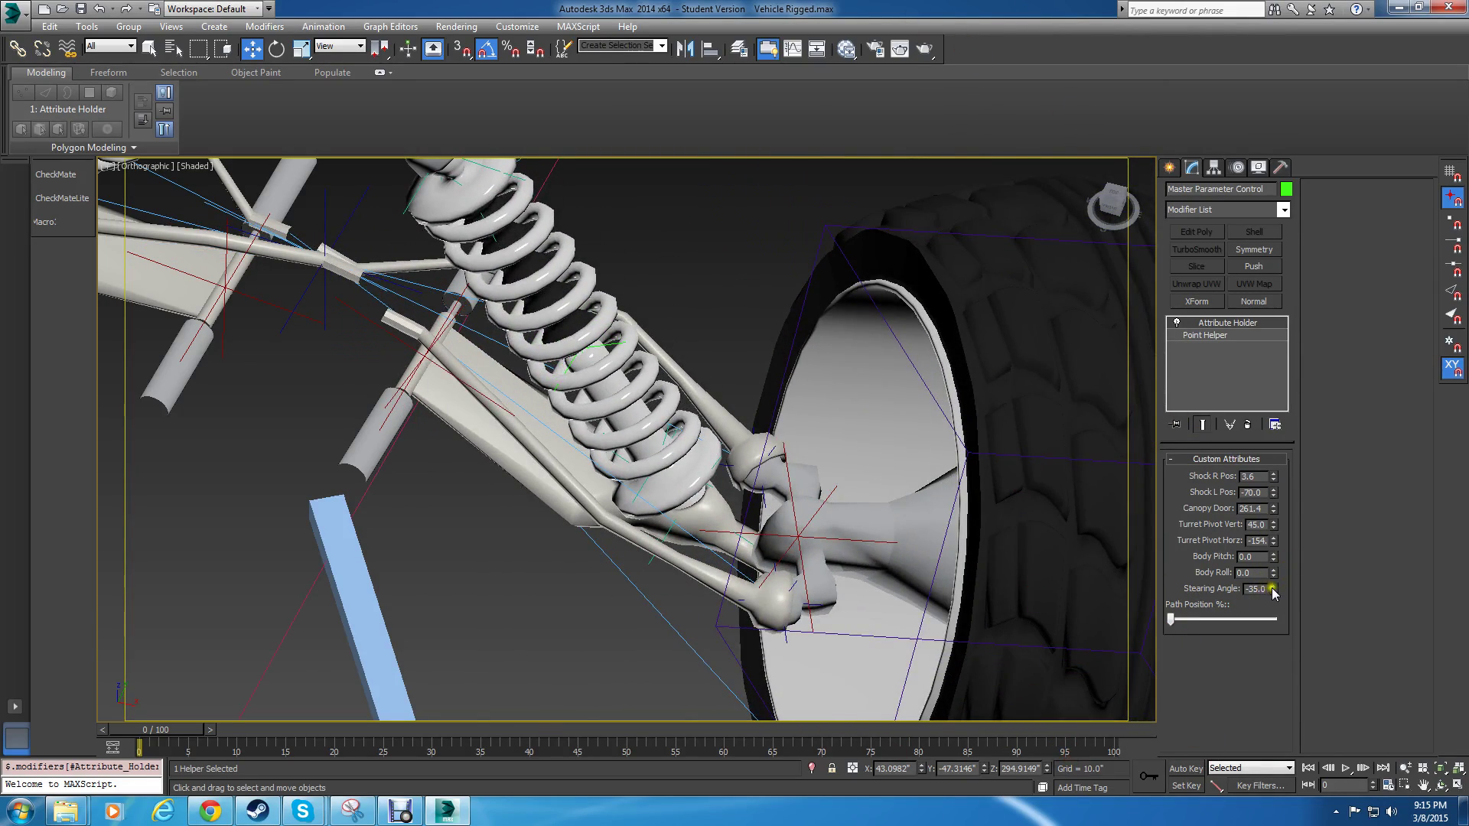
drag(1273, 593, 1307, 536)
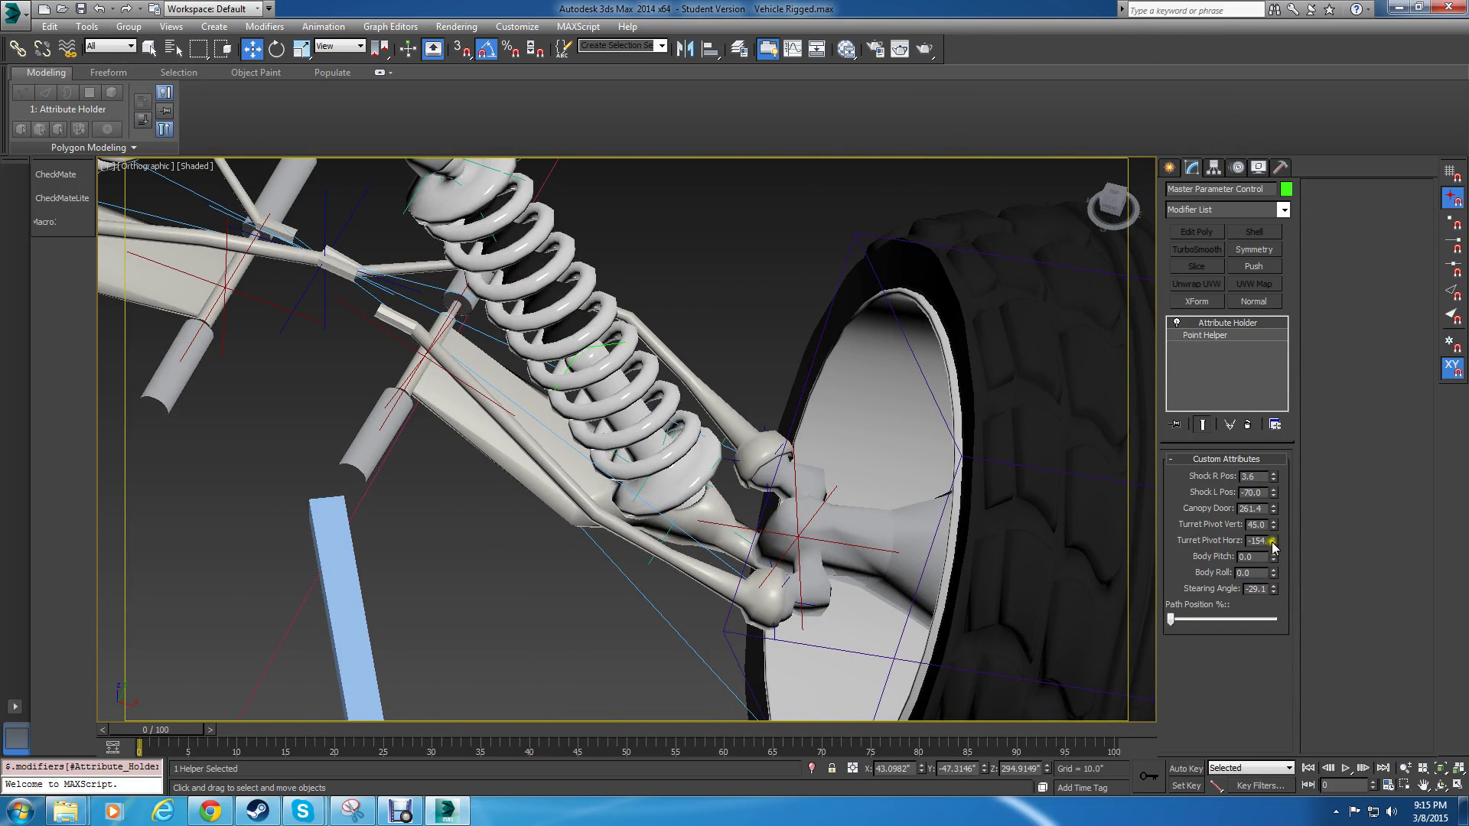
Reset Shock R Pos, Shock L Pos and Turret Pivot Horz to 0 and view the whole front suspension.
right_click(1274, 479)
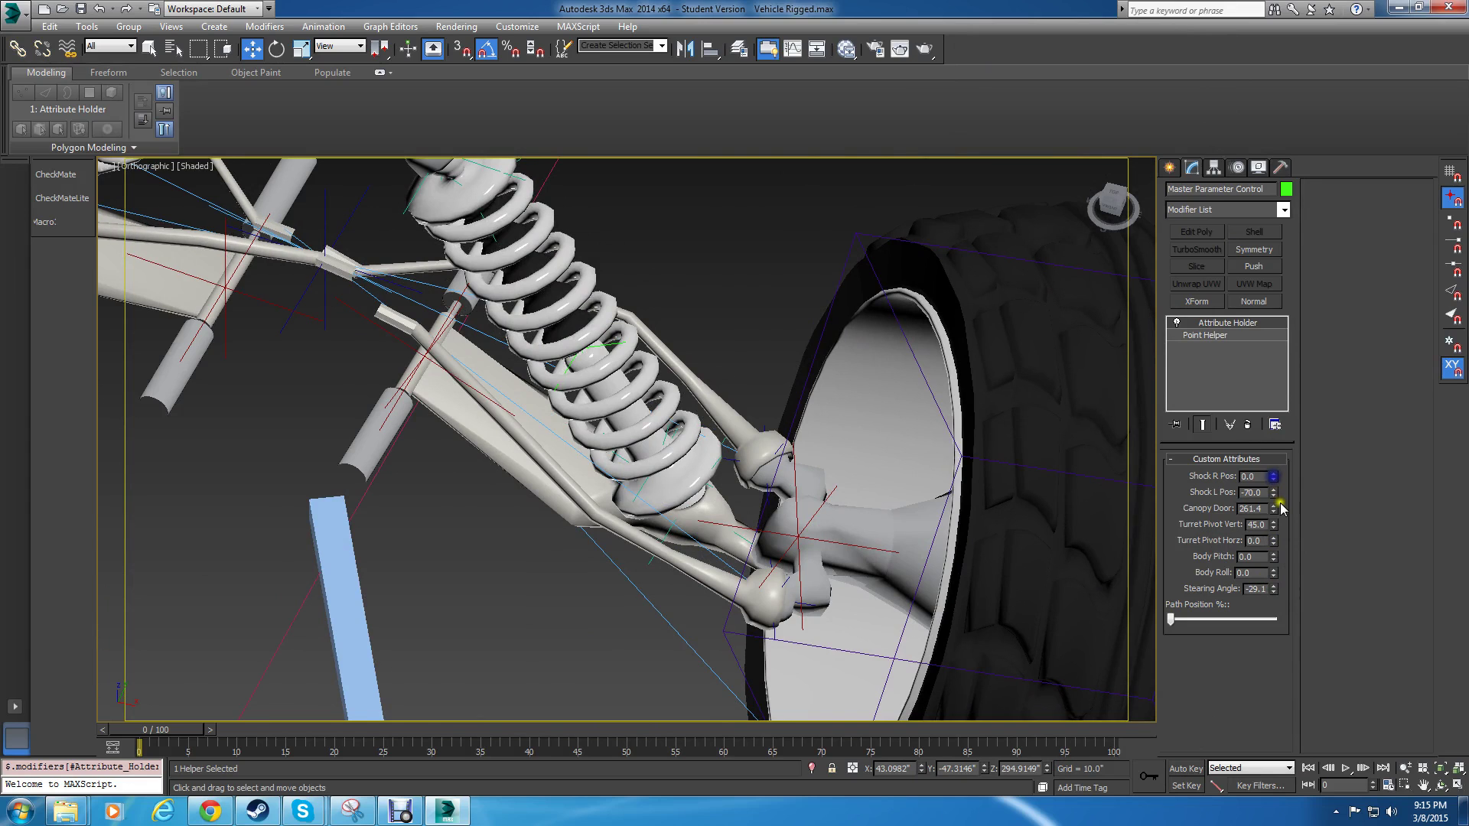
right_click(1275, 492)
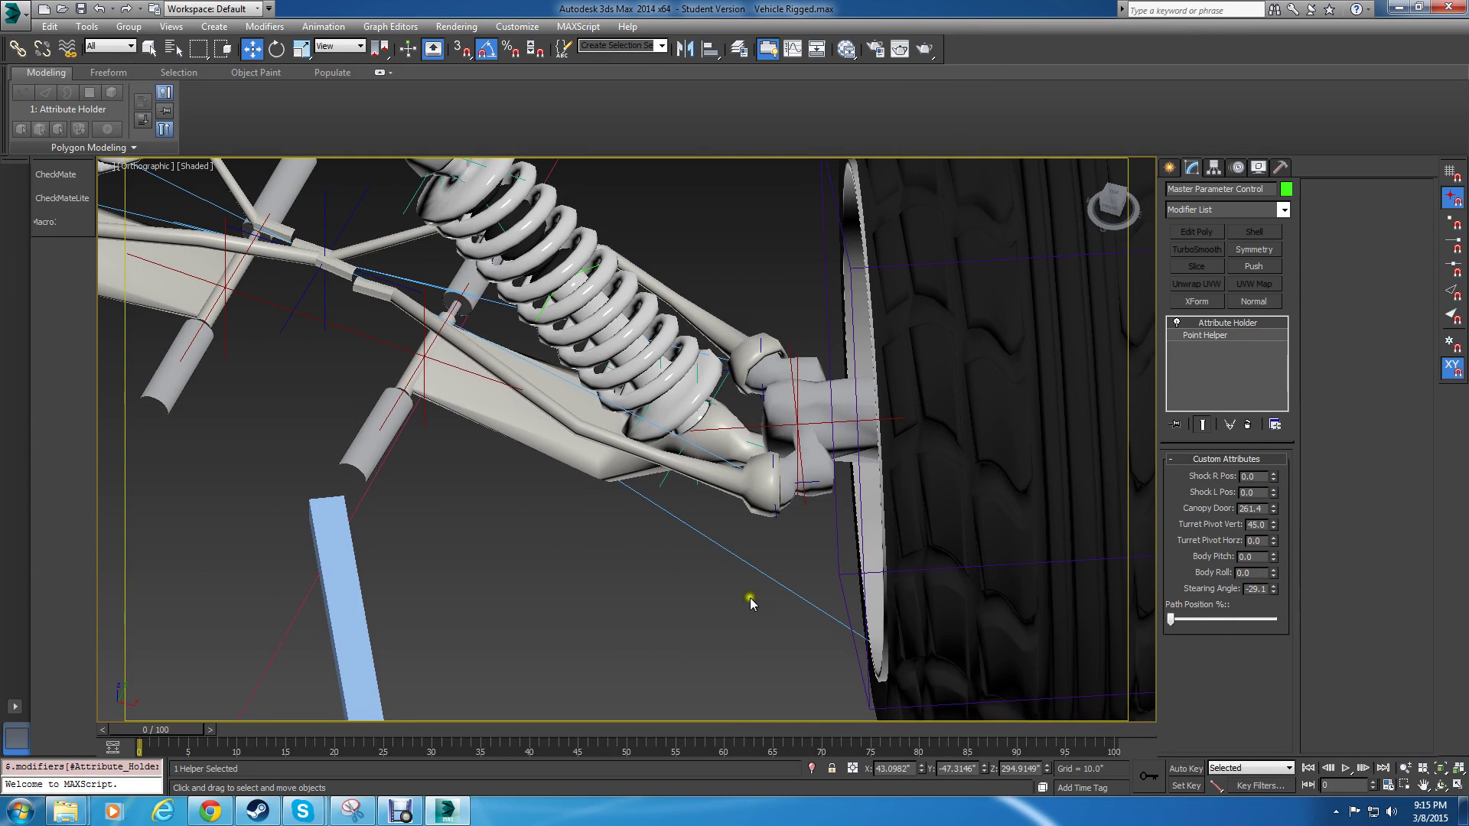
scroll(750, 598, down, 6)
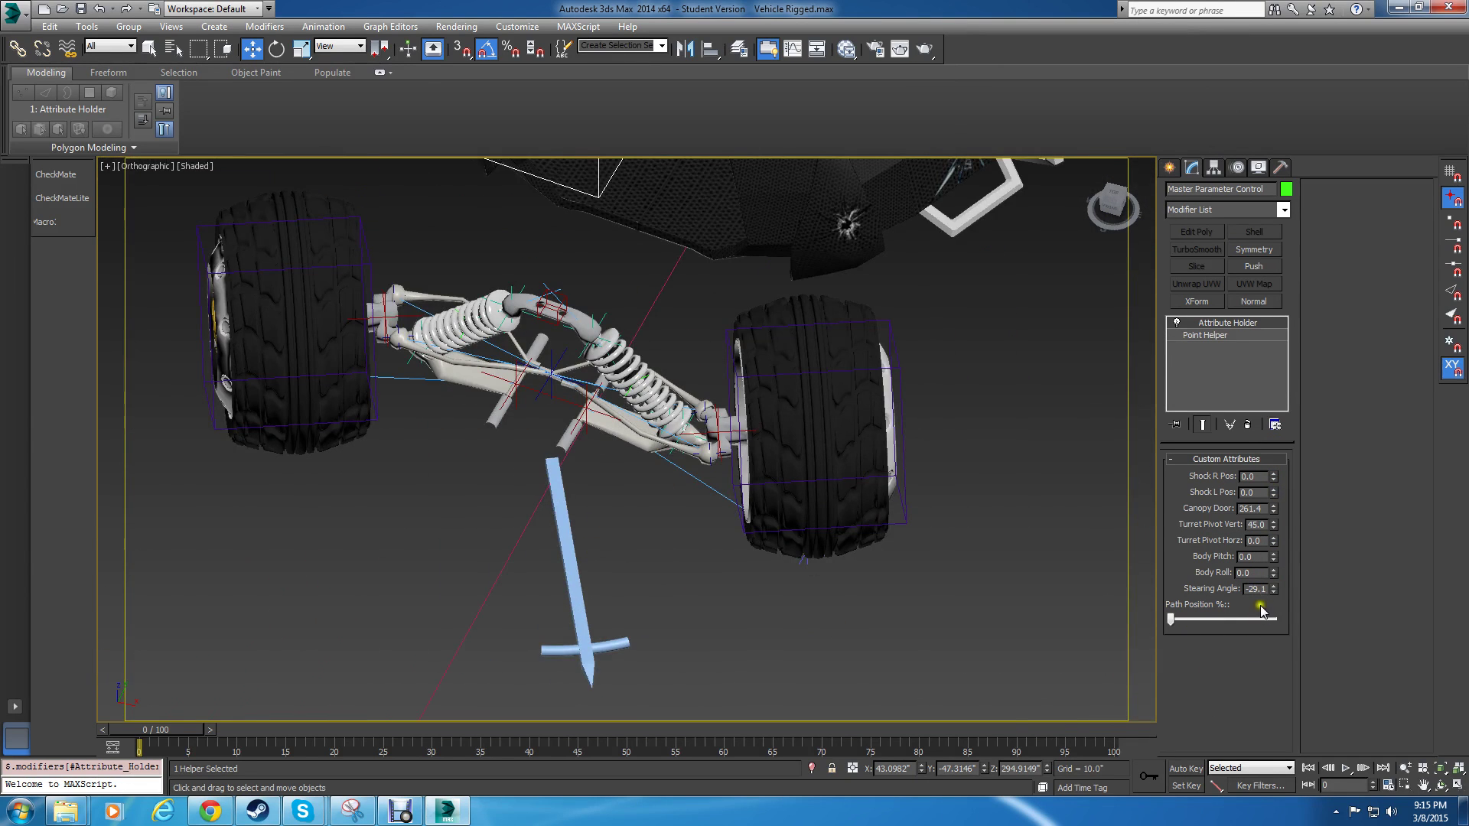
Set Stearing Angle to -0.8 and view the front suspension and steering linkage from above.
drag(1272, 590, 1055, 65)
drag(1138, 496, 1056, 377)
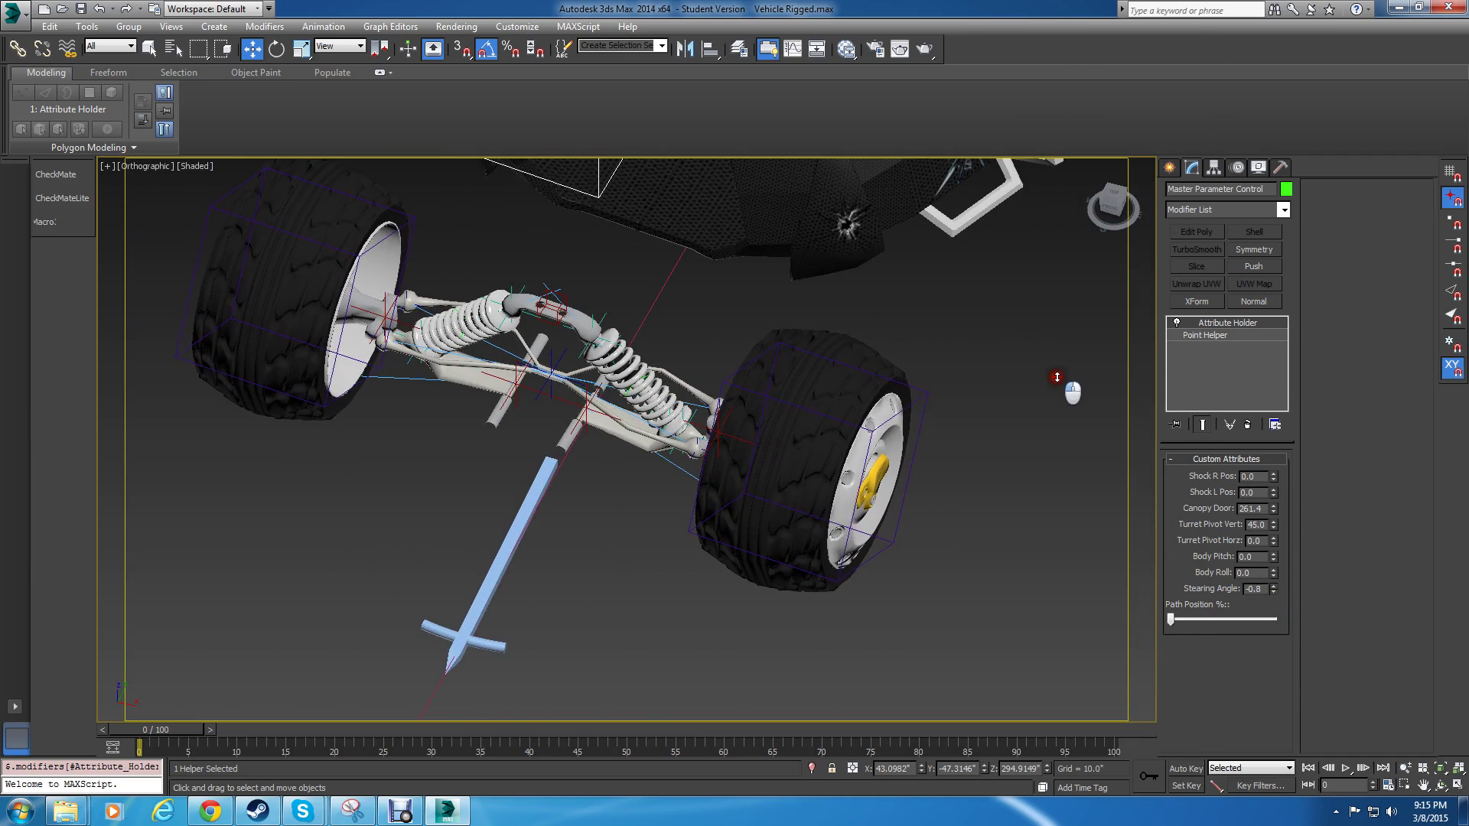
scroll(698, 413, down, 4)
alt+middle_drag(698, 414, 715, 485)
scroll(662, 260, up, 6)
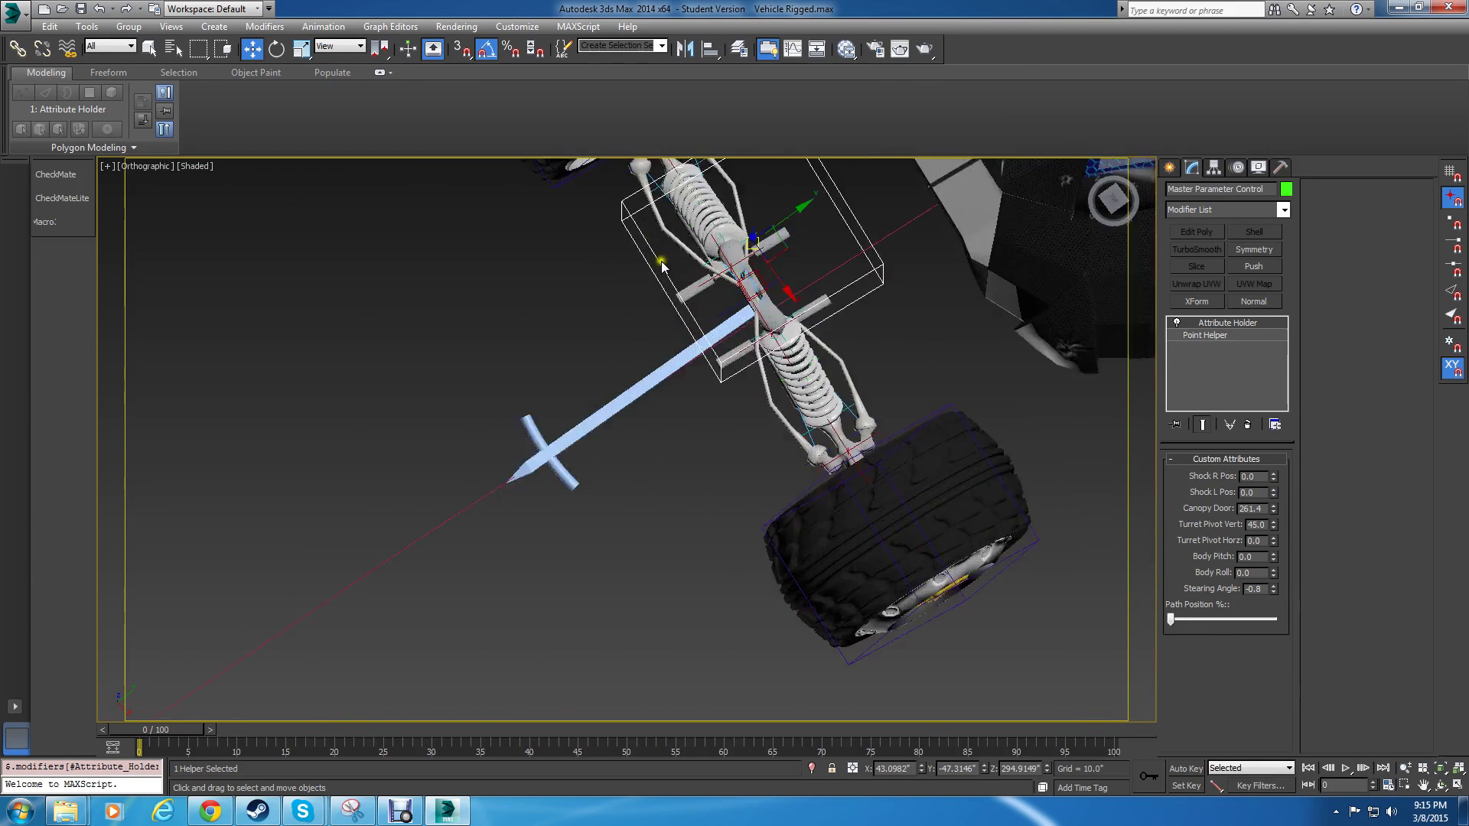
scroll(630, 504, down, 4)
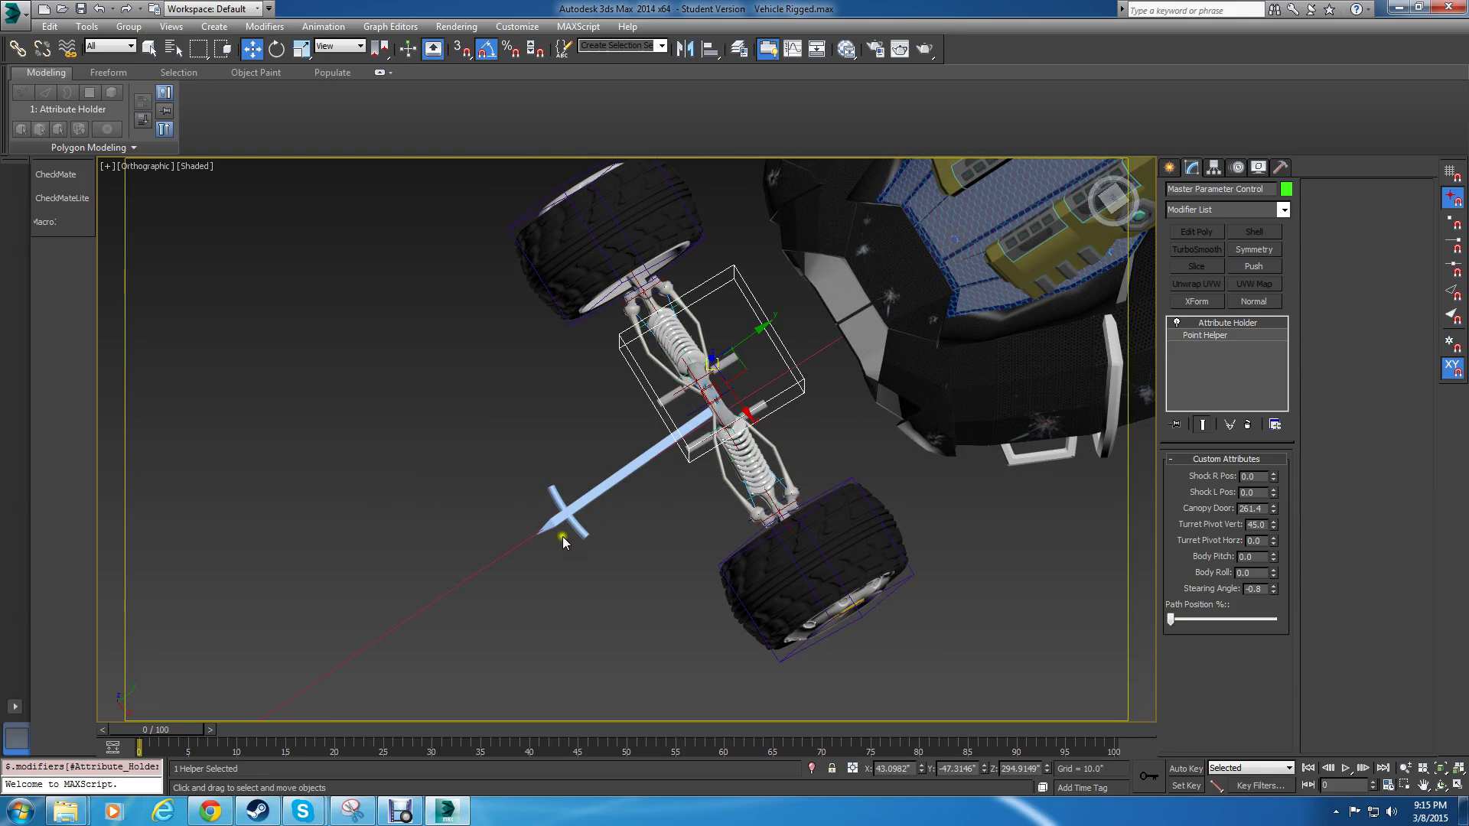
Examine the steering wheel pointer control in front of the front wheels from several angles.
scroll(518, 538, up, 2)
alt+middle_drag(518, 538, 528, 494)
middle_drag(590, 614, 659, 366)
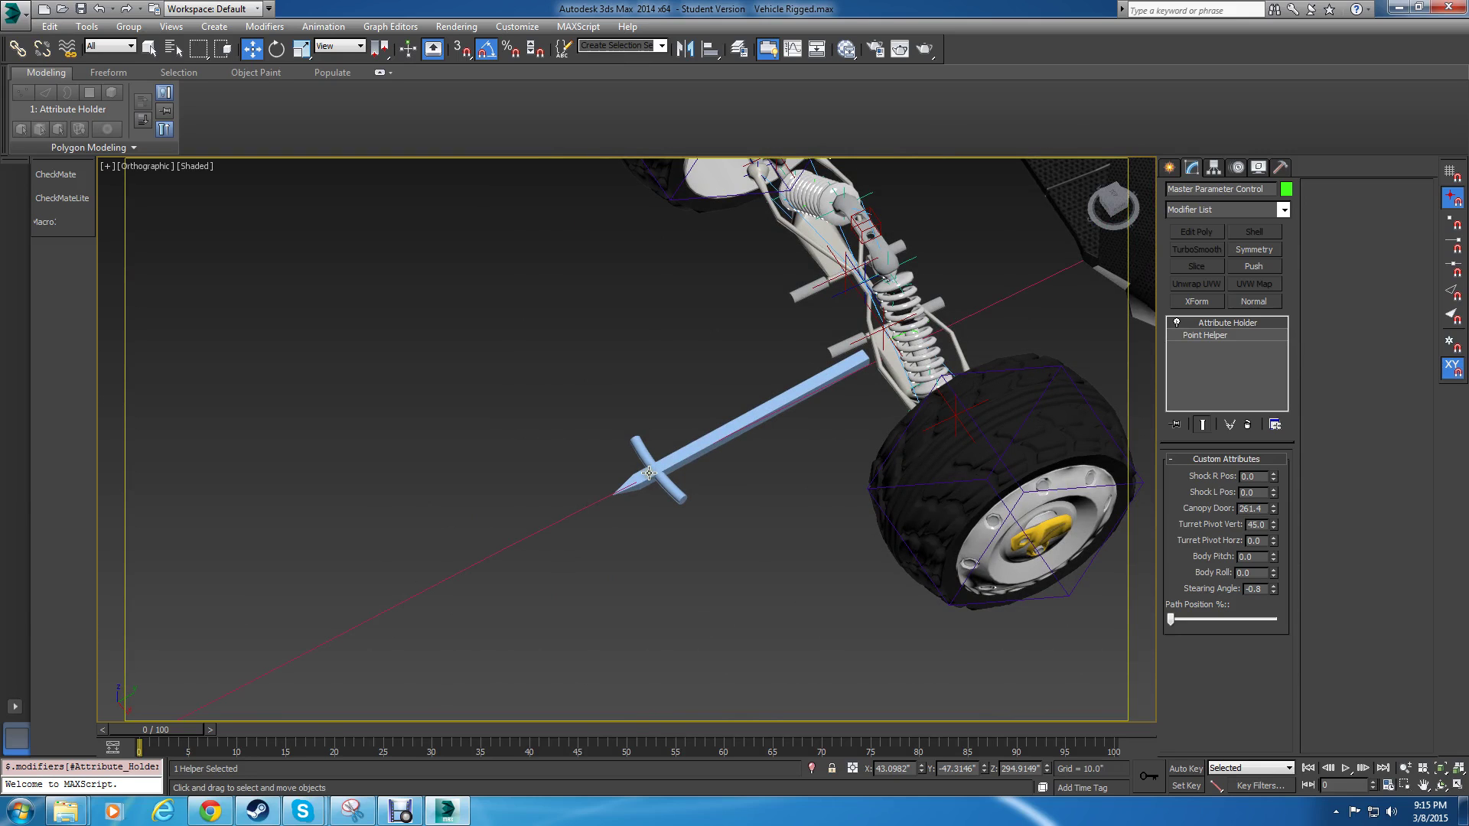
scroll(524, 534, down, 2)
alt+middle_drag(521, 536, 641, 475)
scroll(875, 452, up, 2)
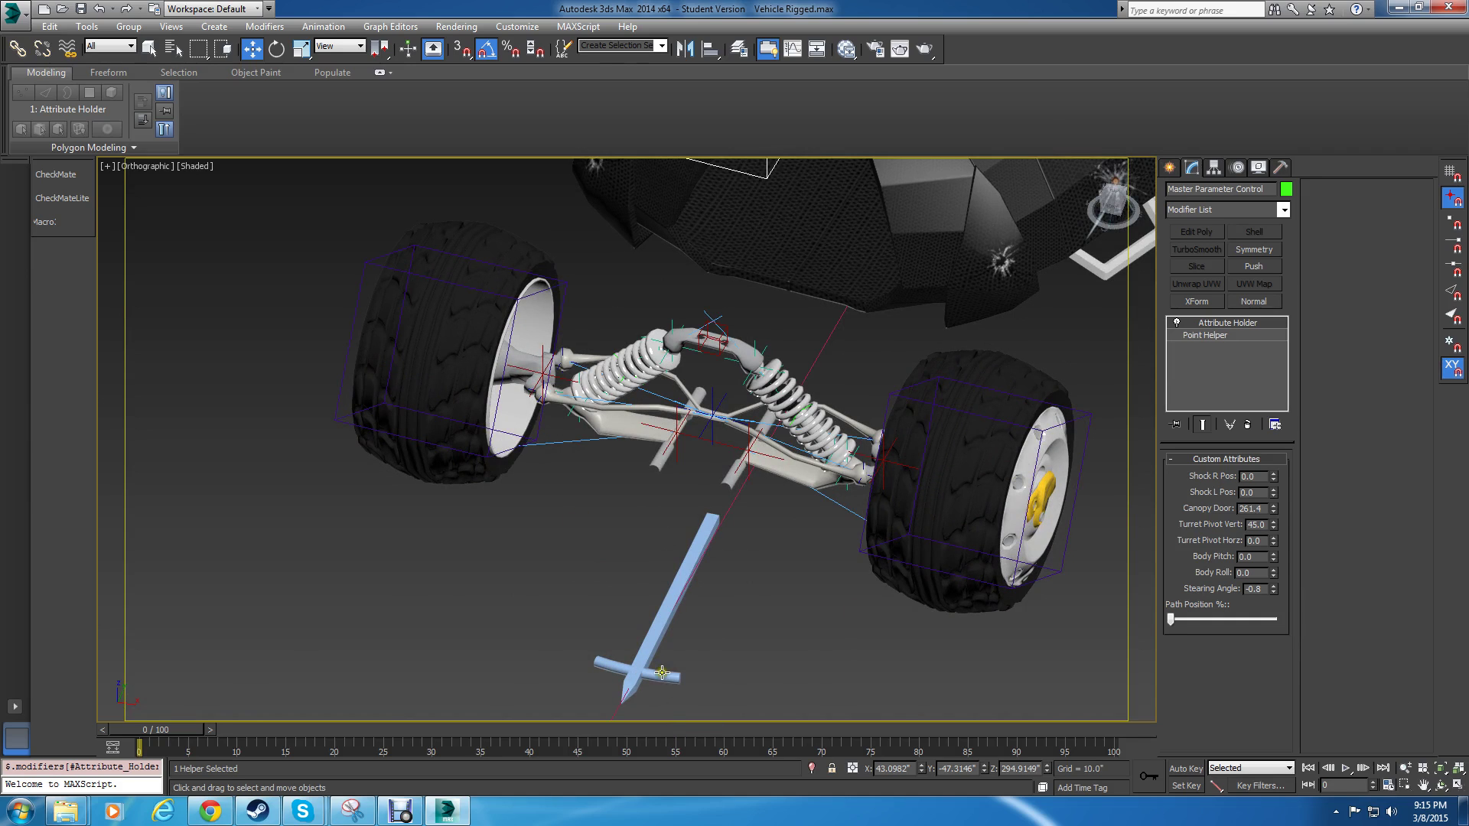
scroll(641, 672, down, 2)
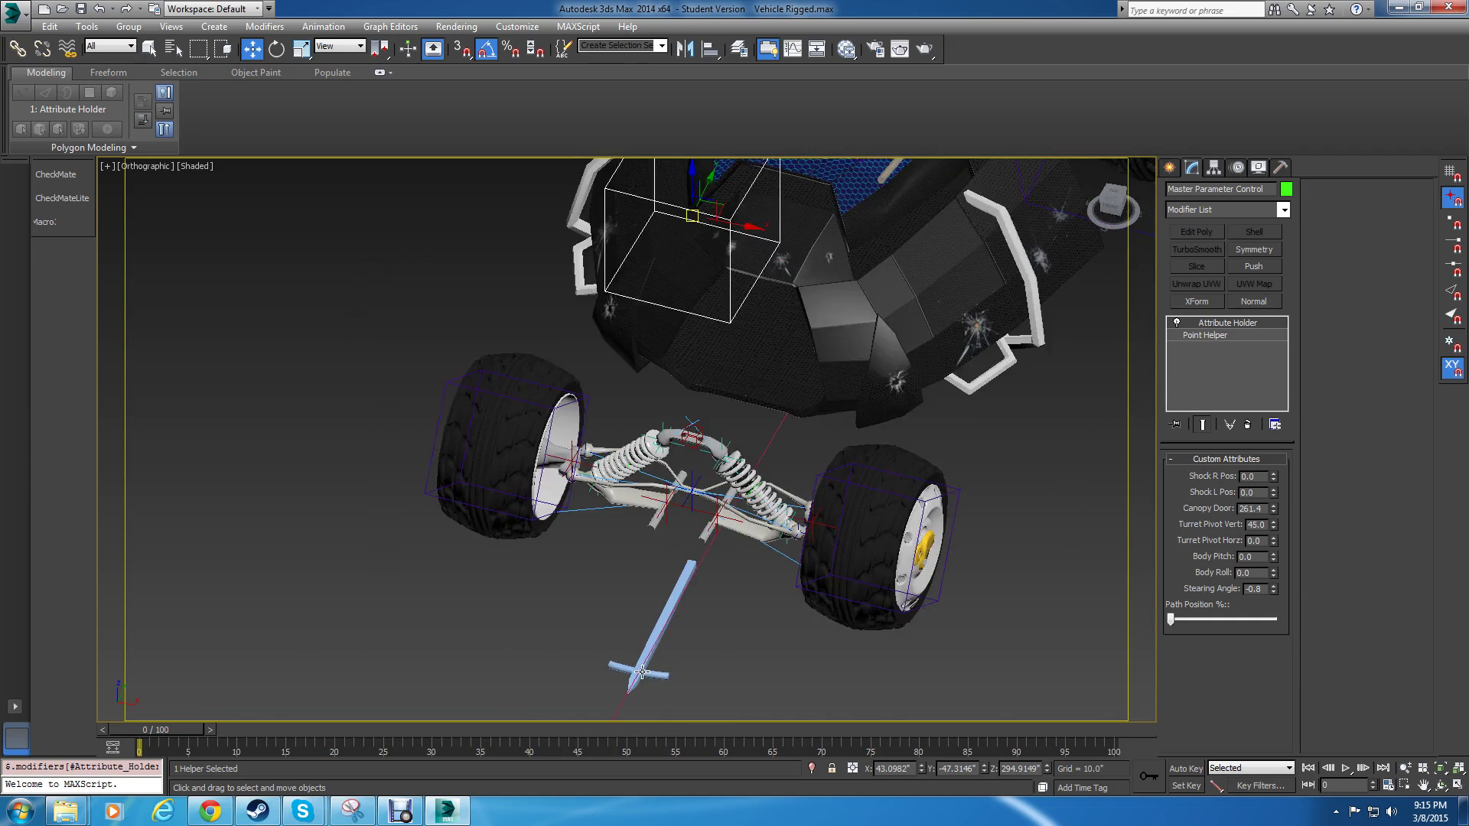
alt+middle_drag(658, 651, 645, 584)
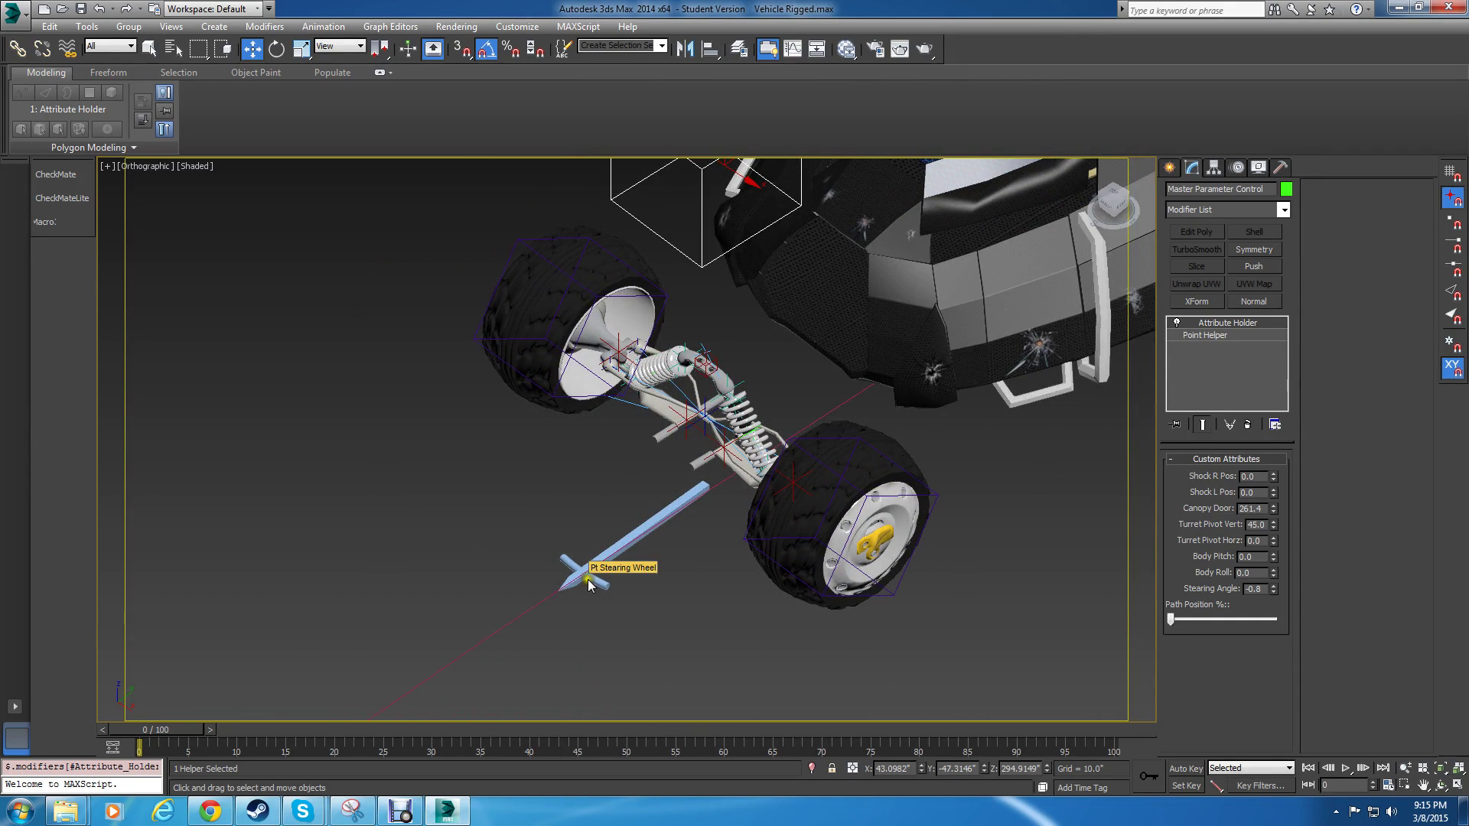
alt+middle_drag(668, 508, 658, 579)
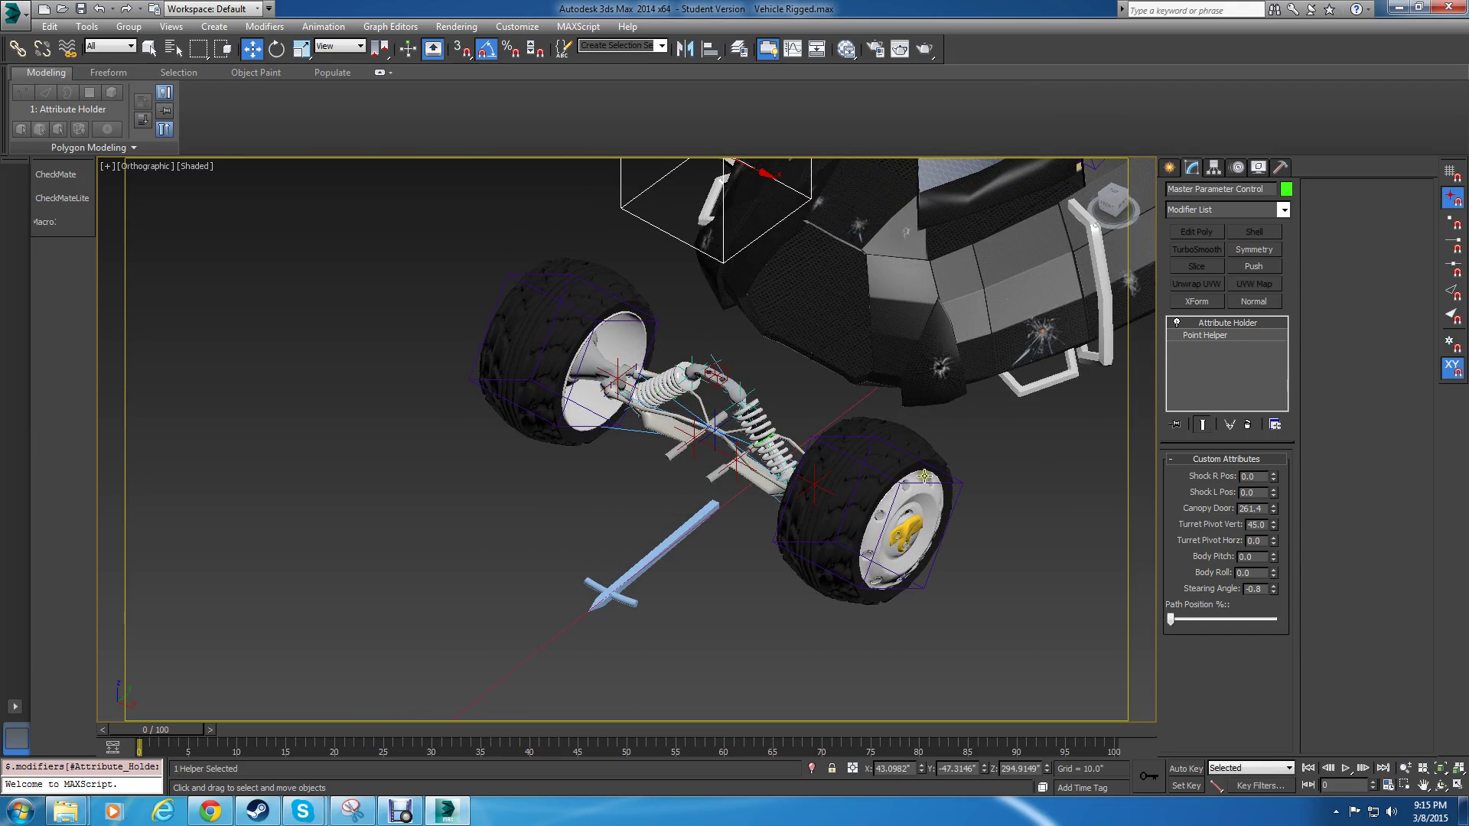
View the steering pointer from directly above and adjust Stearing Angle to -0.6.
alt+middle_drag(924, 476, 1085, 314)
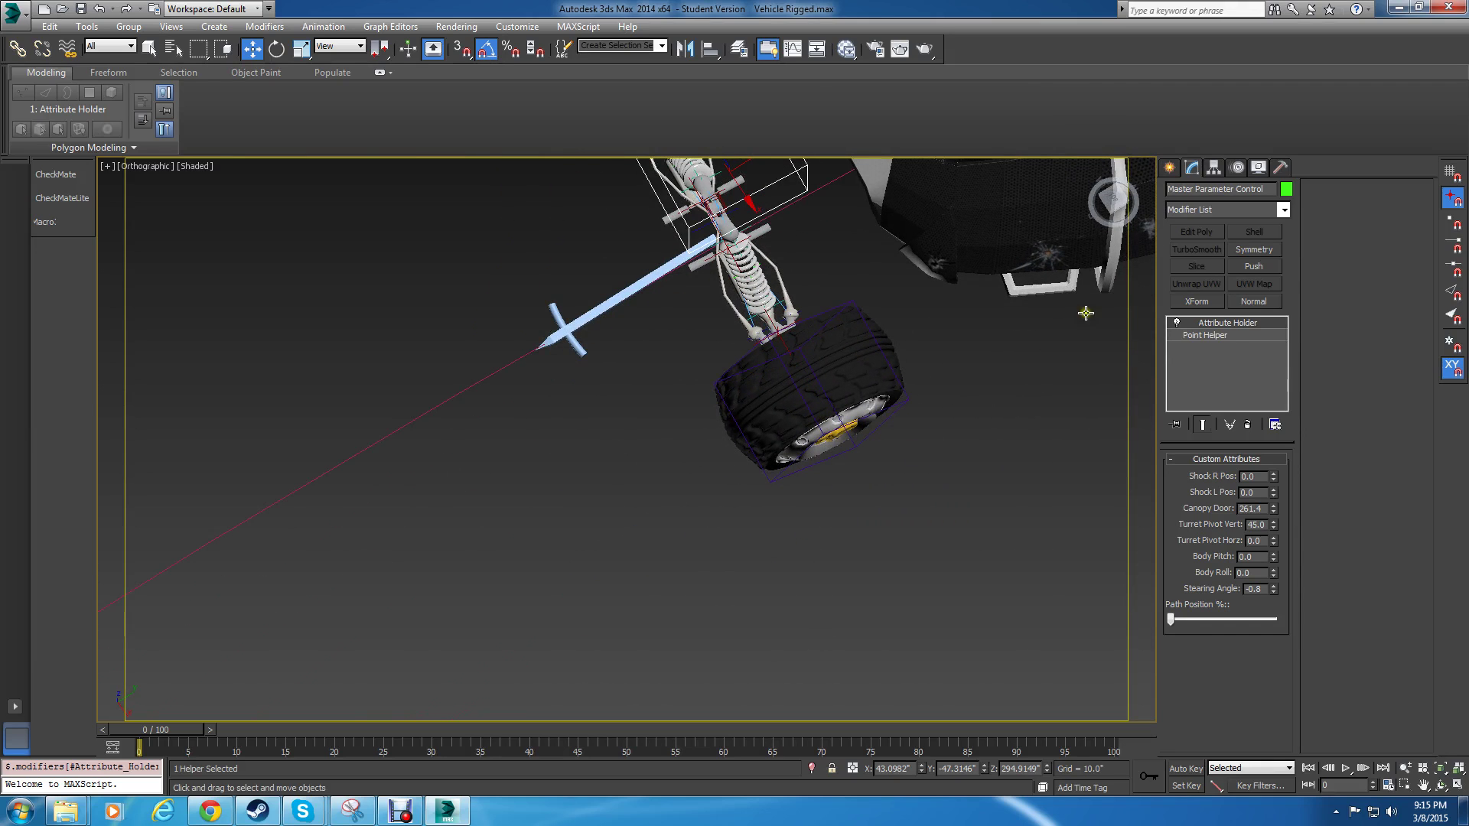
click(1110, 201)
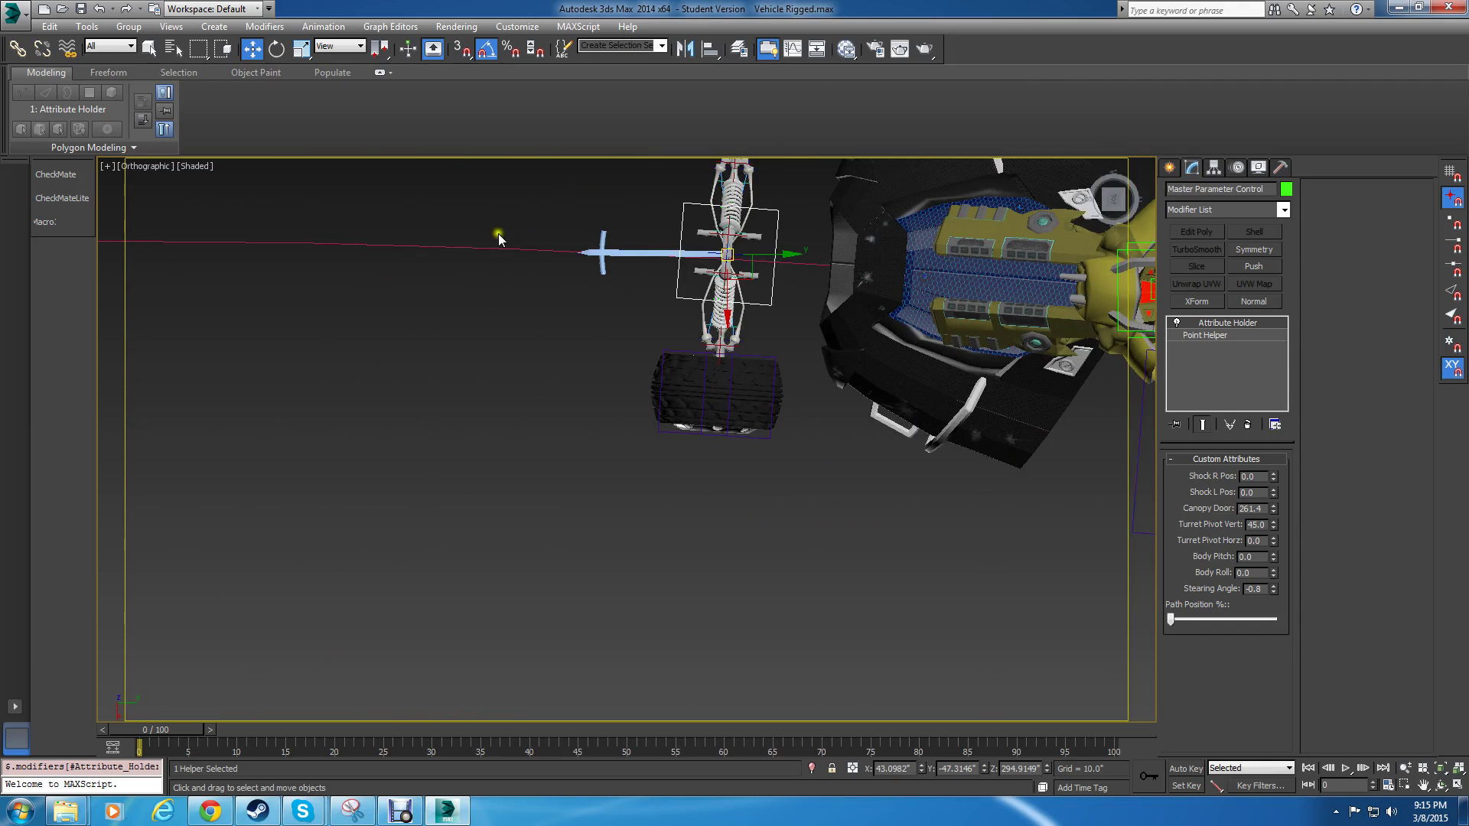
middle_drag(498, 238, 509, 356)
scroll(645, 386, up, 10)
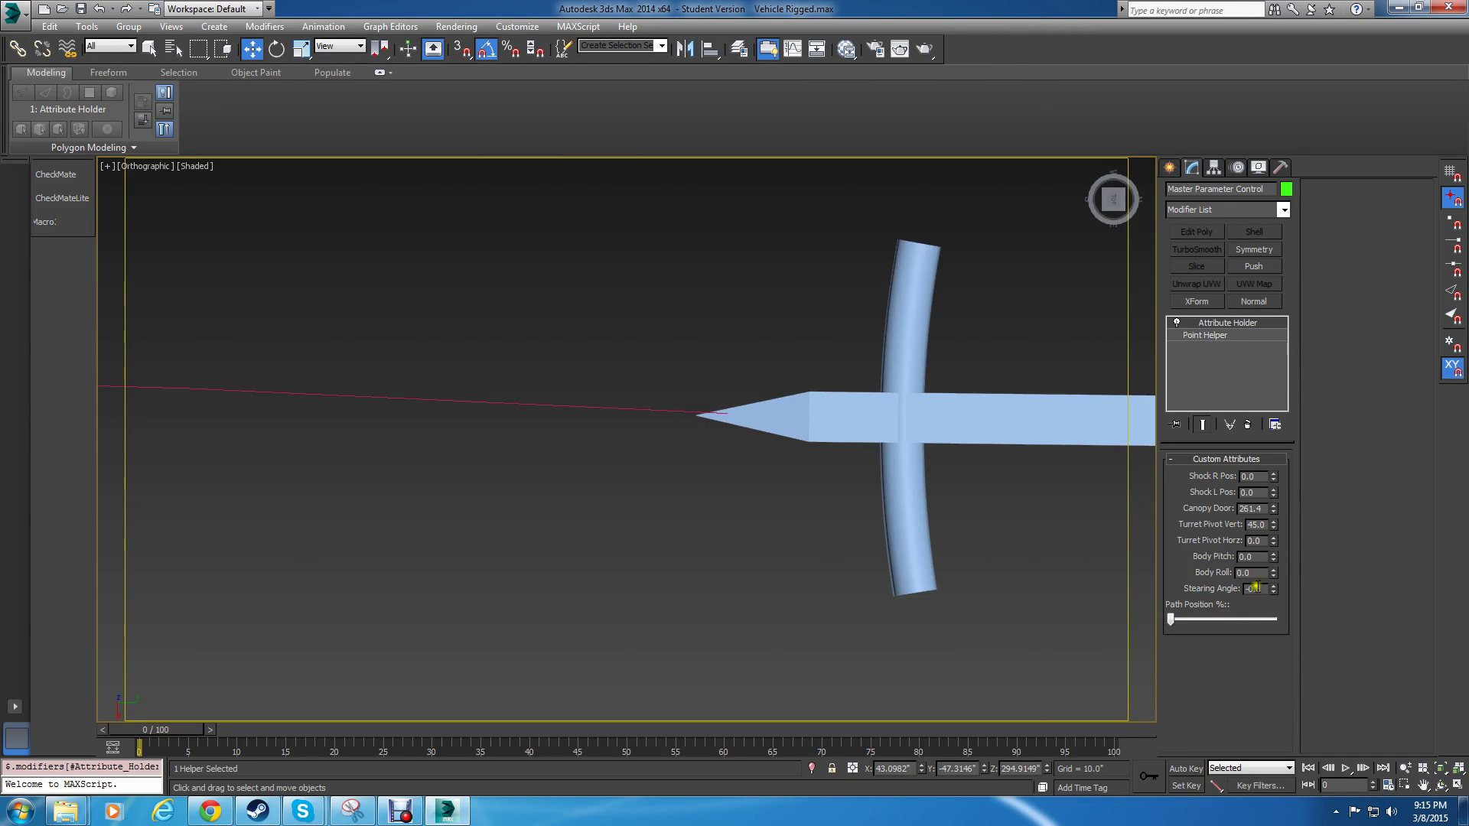
drag(1272, 588, 1270, 588)
scroll(922, 477, down, 10)
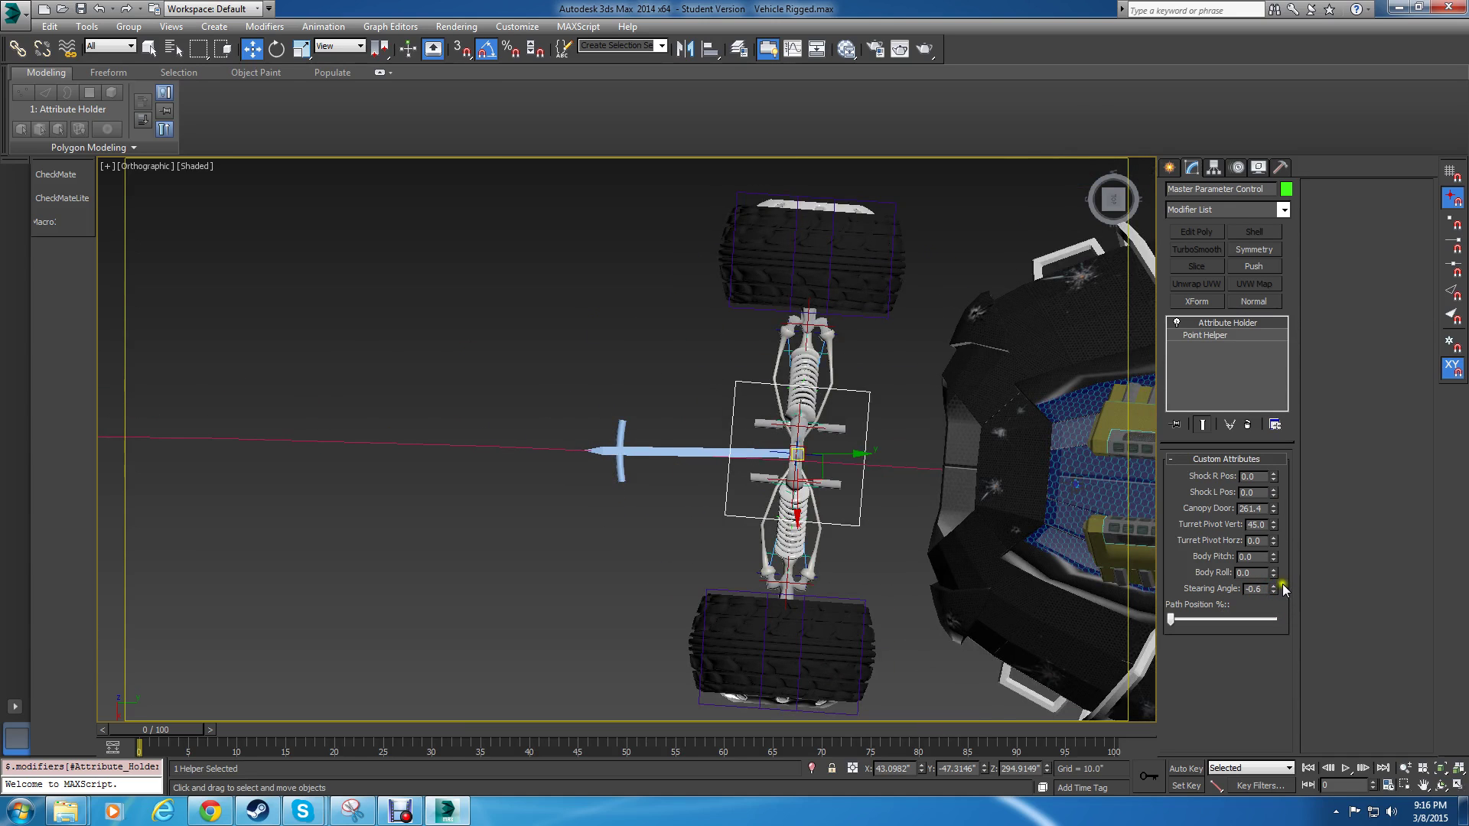
Set Stearing Angle to -0.9 and view the front wheels from a low side angle.
drag(1274, 589, 1198, 584)
alt+middle_drag(765, 502, 698, 414)
middle_drag(723, 534, 757, 382)
scroll(767, 480, up, 6)
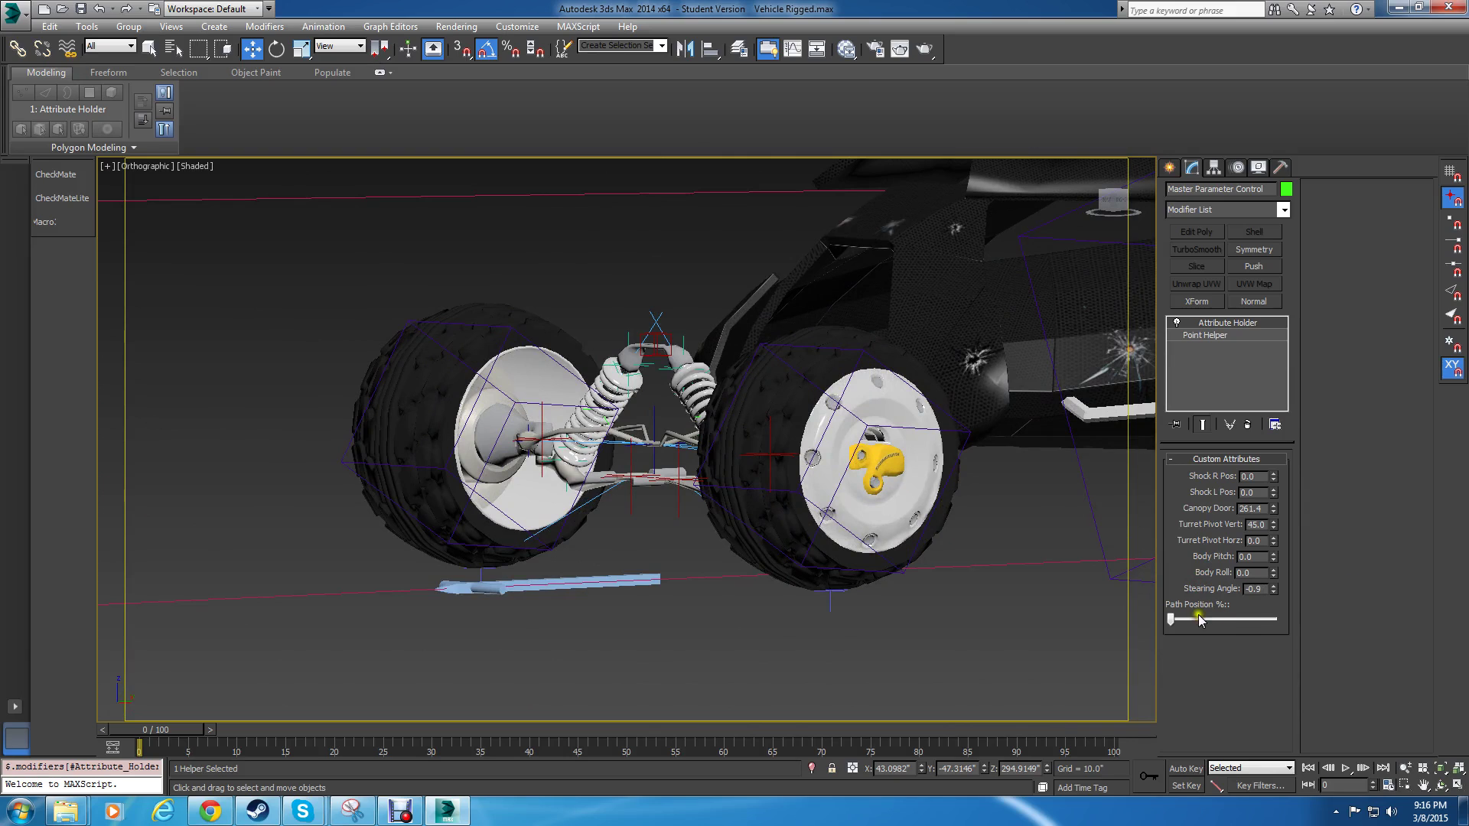
Try the Path Position % slider, return it to the start, and bring the whole vehicle into view.
mouse_move(1174, 622)
mouse_down()
mouse_move(1228, 622)
mouse_move(1164, 631)
mouse_move(1285, 621)
mouse_move(1169, 632)
mouse_up()
alt+middle_drag(1107, 658, 833, 540)
scroll(833, 540, down, 2)
scroll(876, 370, down, 5)
middle_drag(876, 370, 646, 473)
right_click(1212, 428)
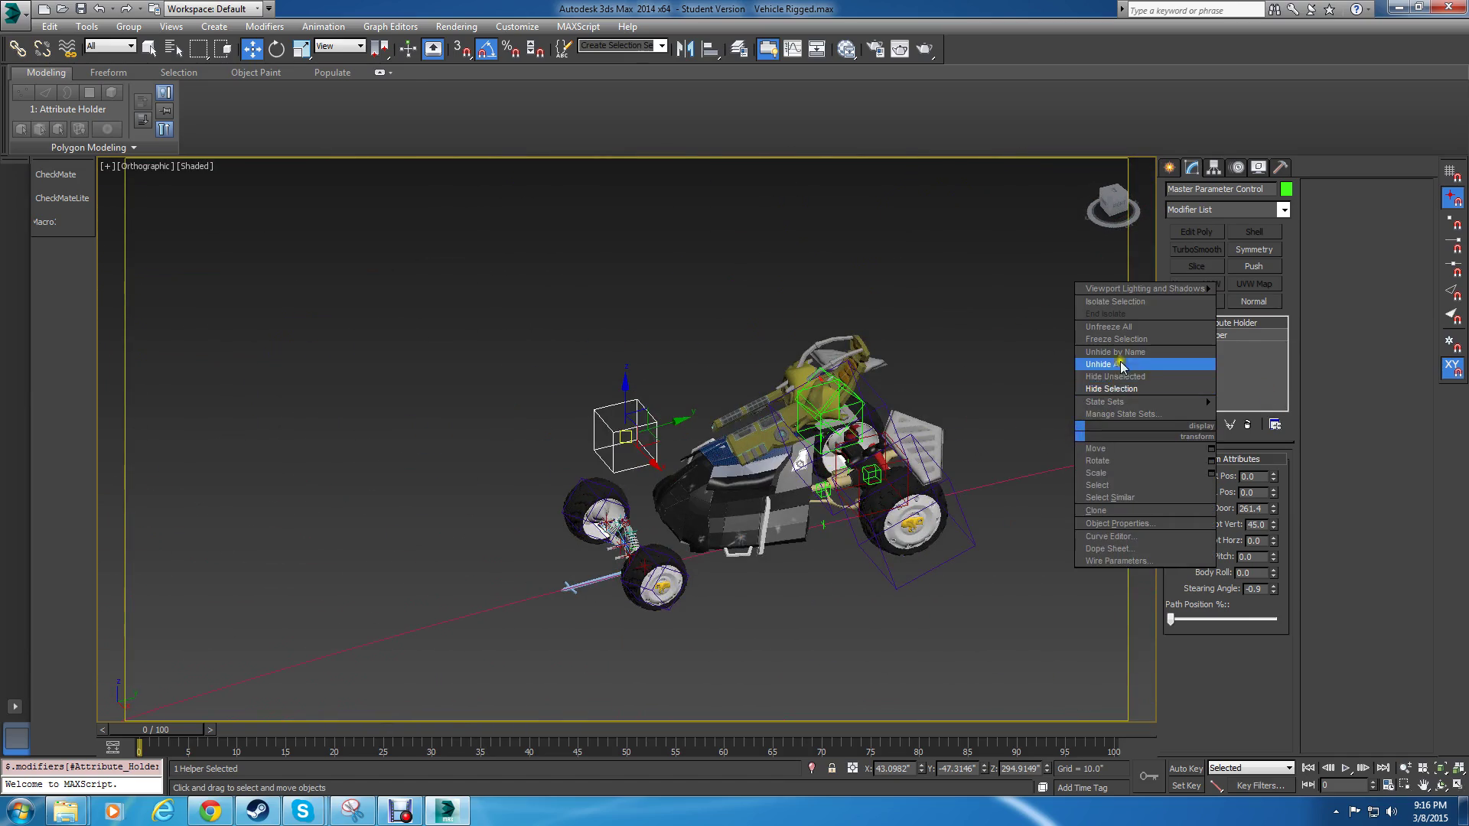
middle_drag(815, 443, 713, 430)
scroll(670, 501, up, 6)
scroll(715, 430, down, 2)
Reselect the Master Parameter Control helper and set Canopy Door to 270.
click(616, 502)
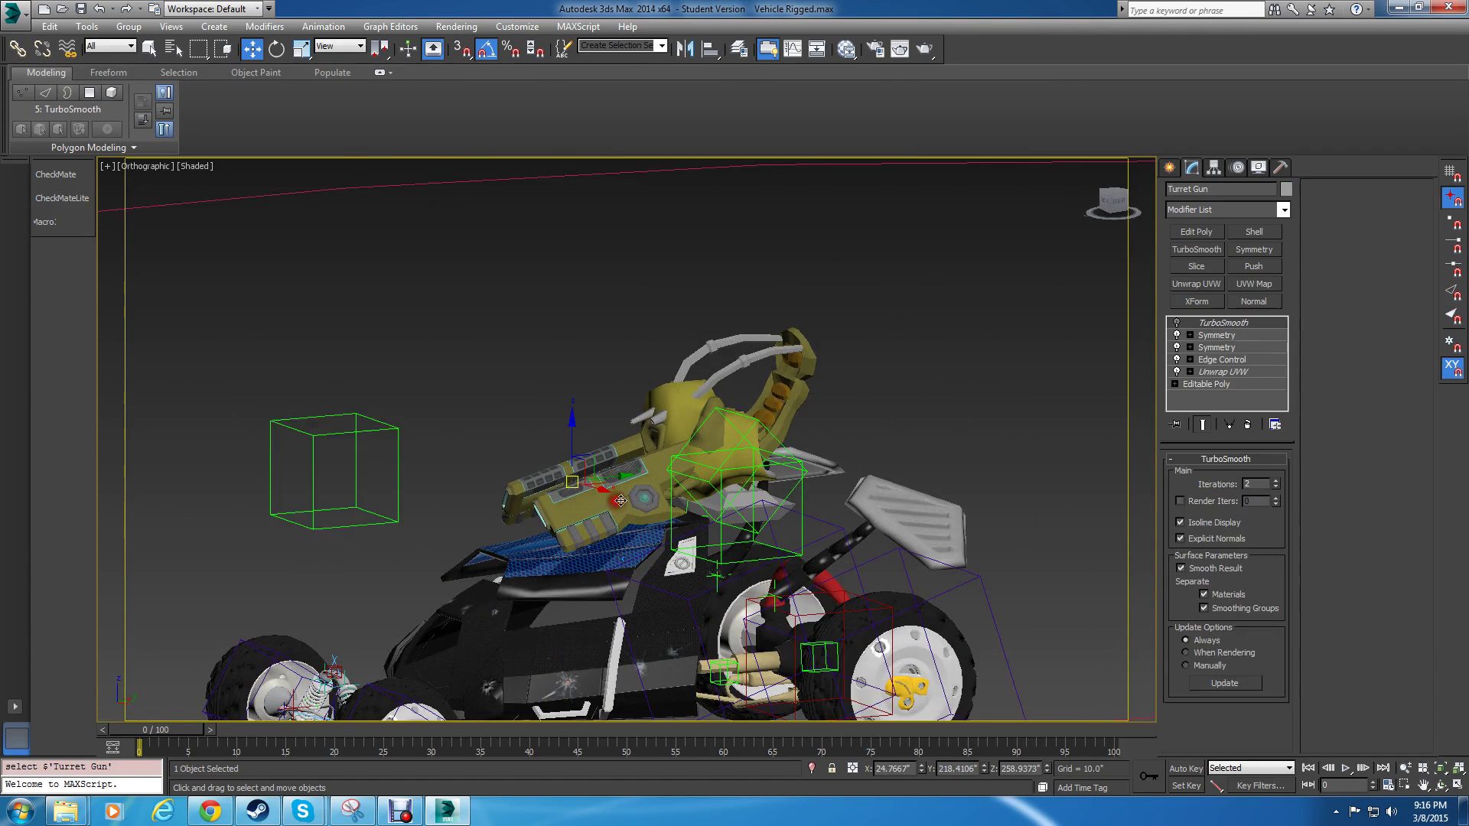
alt+middle_drag(615, 501, 575, 572)
scroll(537, 581, up, 4)
click(351, 358)
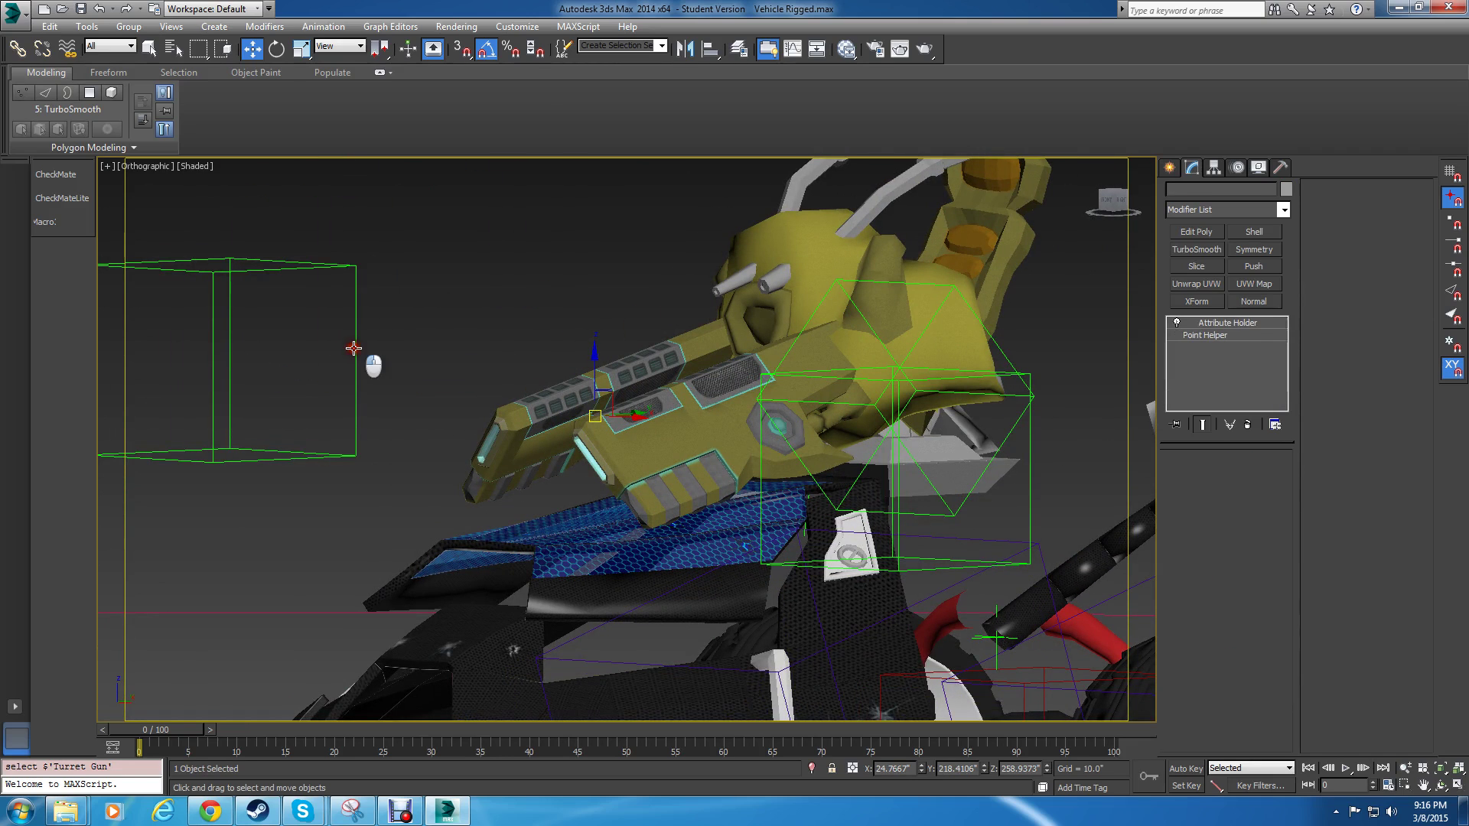
drag(1271, 508, 1273, 499)
middle_drag(782, 616, 815, 500)
mouse_move(814, 500)
alt+middle_down()
mouse_move(842, 508)
mouse_move(784, 498)
mouse_move(859, 525)
mouse_move(810, 508)
alt+middle_up()
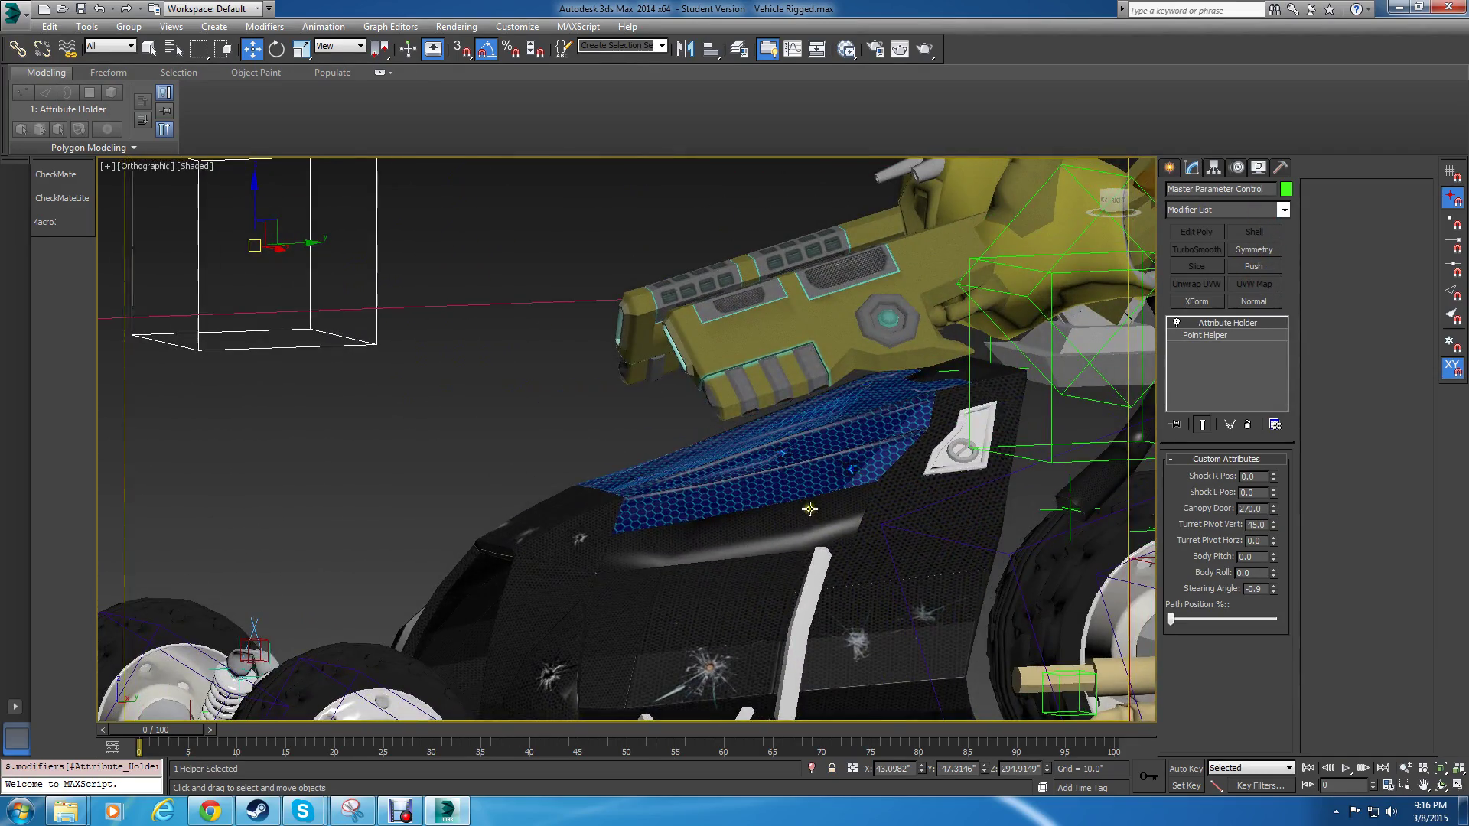
Vary the Canopy Door value to demonstrate the canopy and reset it to 270.
drag(1273, 507, 1337, 546)
mouse_move(753, 268)
alt+middle_down()
mouse_move(796, 259)
mouse_move(719, 259)
mouse_move(761, 275)
alt+middle_up()
drag(1275, 508, 833, 497)
right_click(1274, 508)
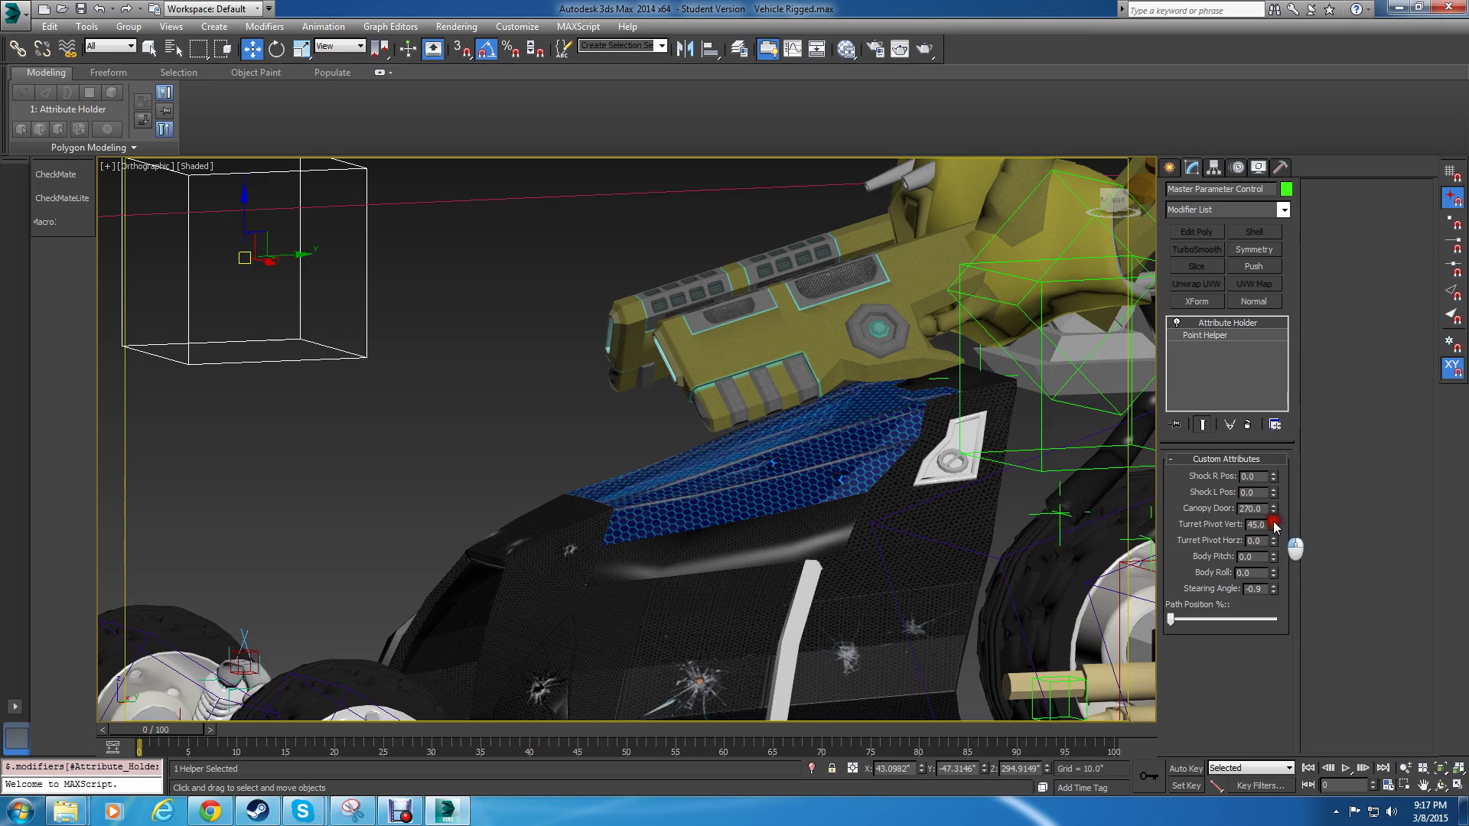
Set Turret Pivot Vert to 19.1 and view the turret's pivot mount up close.
drag(1274, 526, 1111, 820)
scroll(870, 387, down, 3)
middle_drag(866, 378, 879, 459)
scroll(794, 446, up, 6)
scroll(745, 455, down, 2)
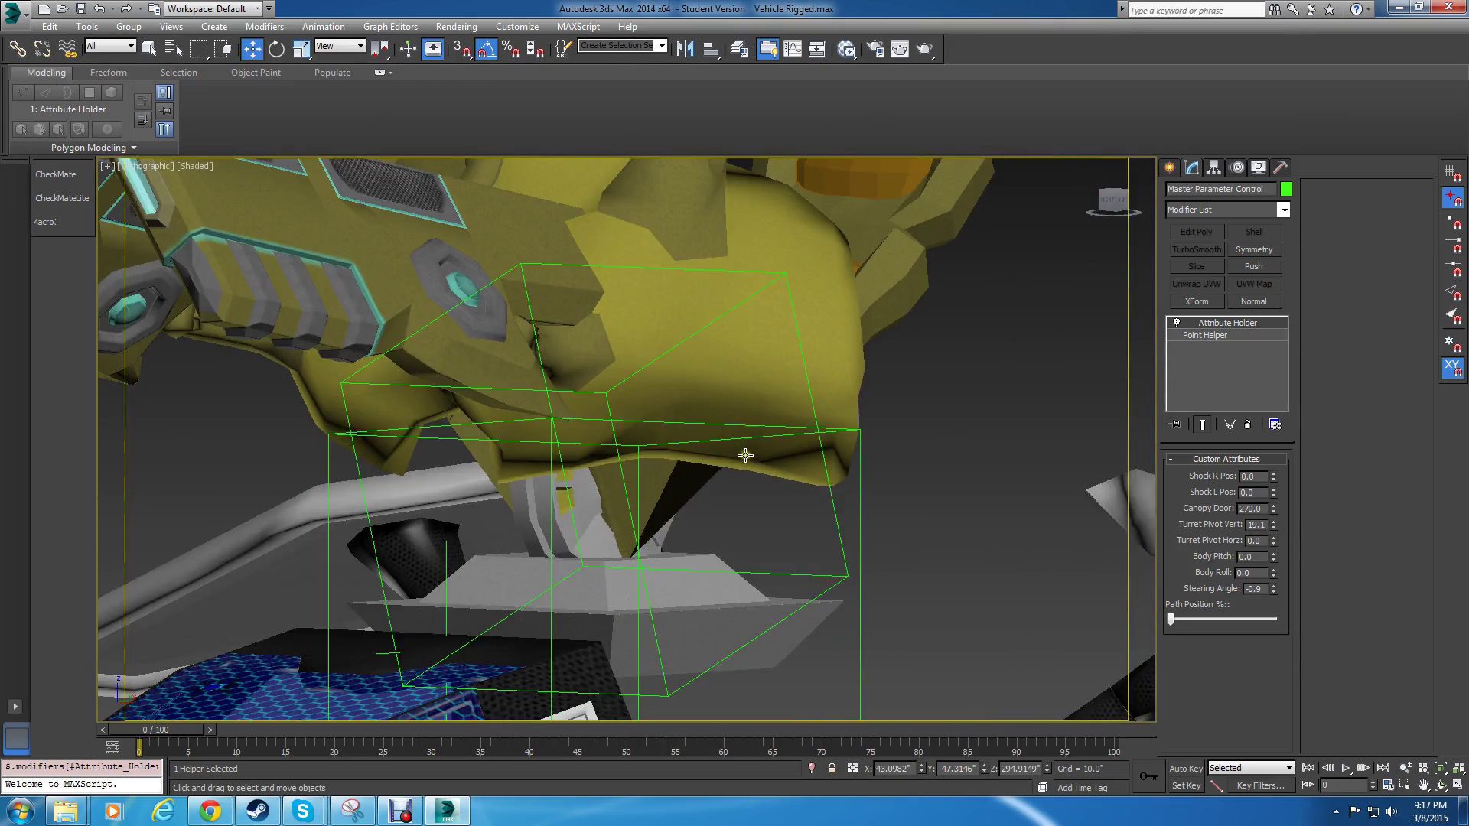
alt+middle_drag(696, 461, 792, 410)
scroll(875, 446, down, 2)
scroll(792, 410, down, 2)
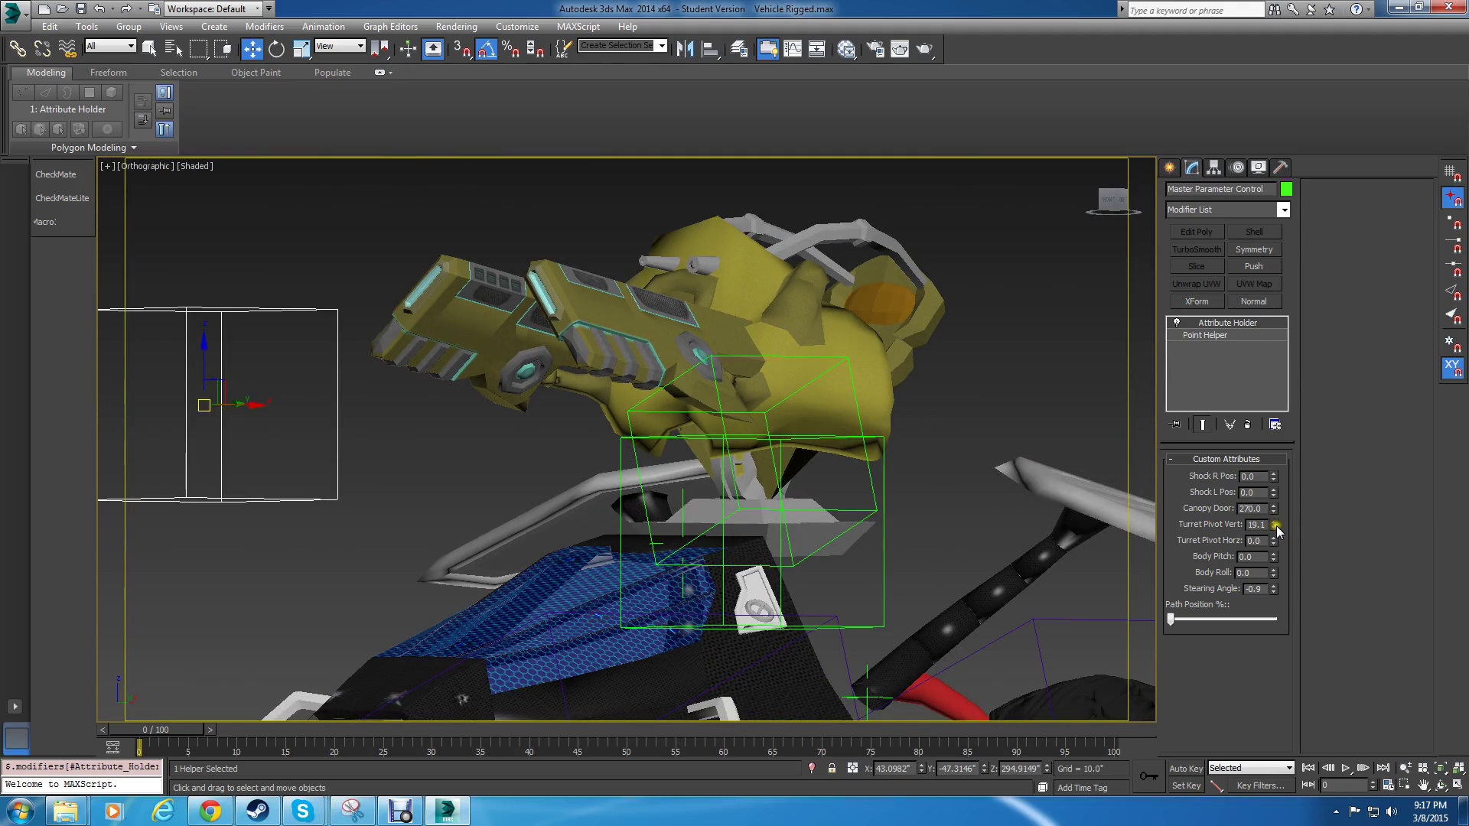
Demonstrate the turret with Turret Pivot Vert at -20 and a varied Turret Pivot Horz, resetting both to 0.
drag(1275, 527, 1126, 426)
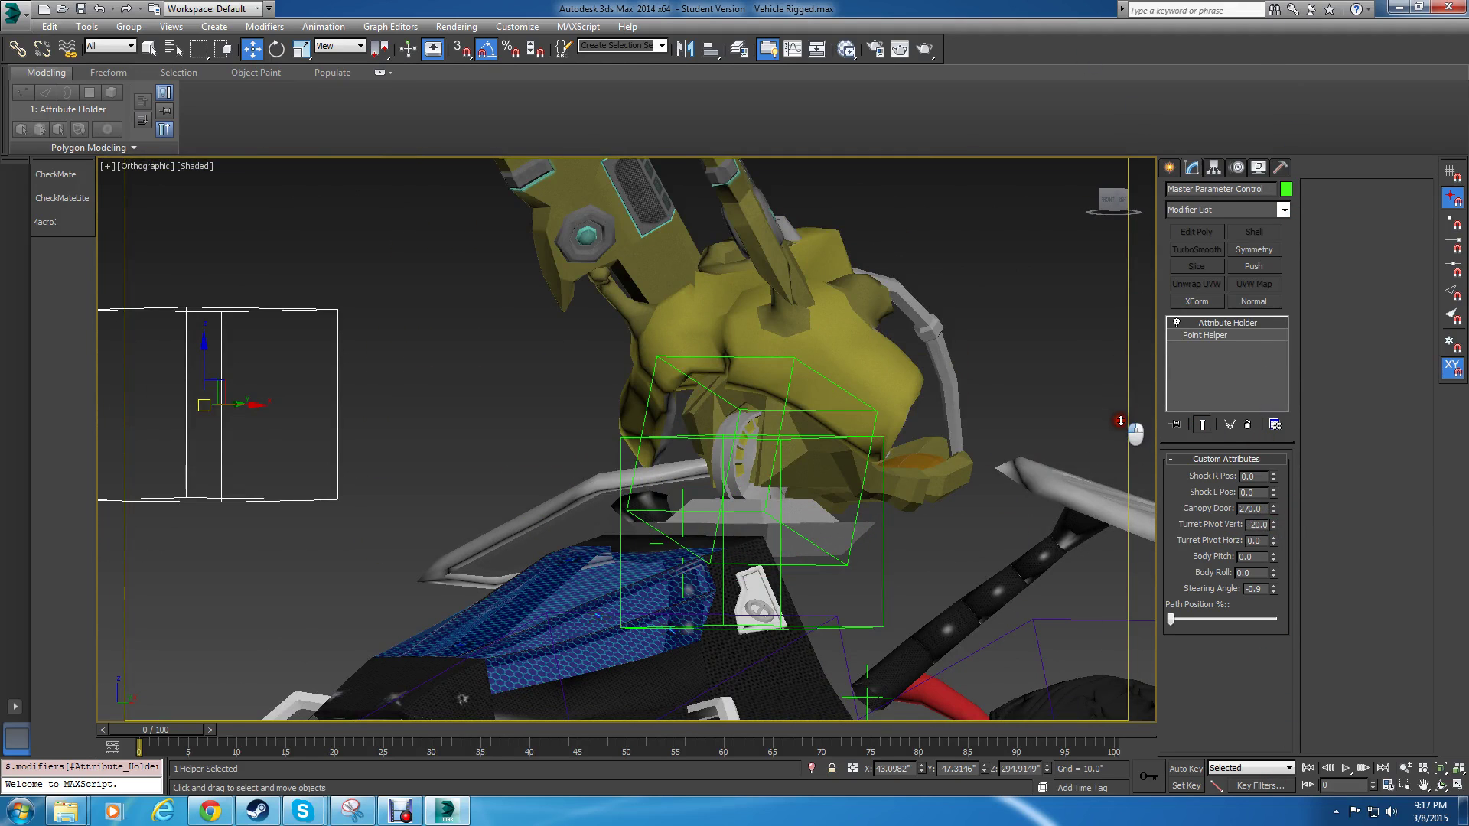
drag(1276, 543, 691, 48)
right_click(1275, 542)
right_click(1274, 527)
scroll(671, 350, down, 10)
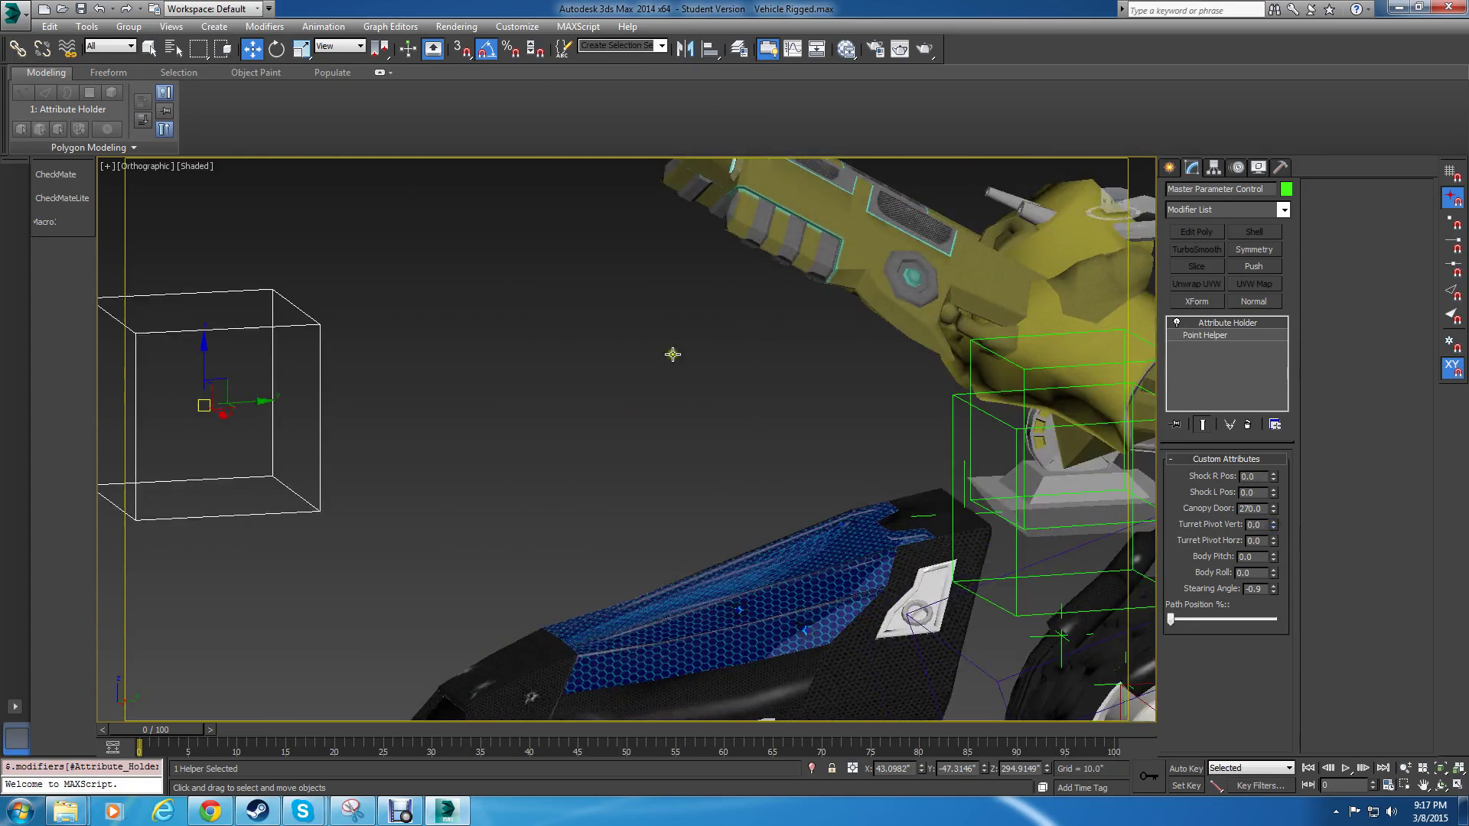
Unhide all objects in the scene and view the complete vehicle from the front.
right_click(557, 346)
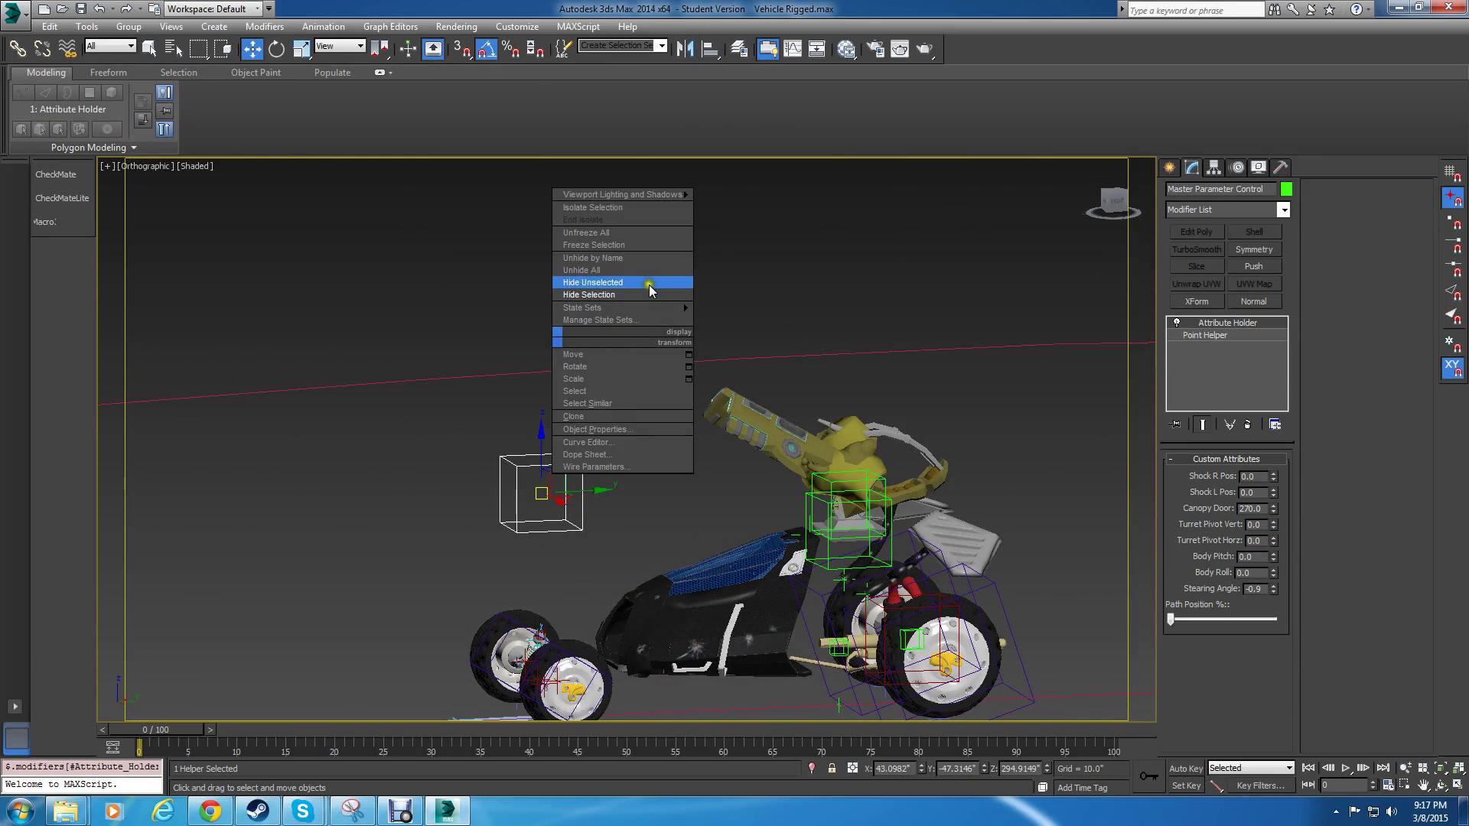
click(638, 274)
alt+middle_drag(711, 458, 740, 481)
scroll(565, 508, up, 4)
middle_drag(745, 573, 683, 349)
scroll(670, 359, down, 2)
alt+middle_drag(619, 460, 614, 467)
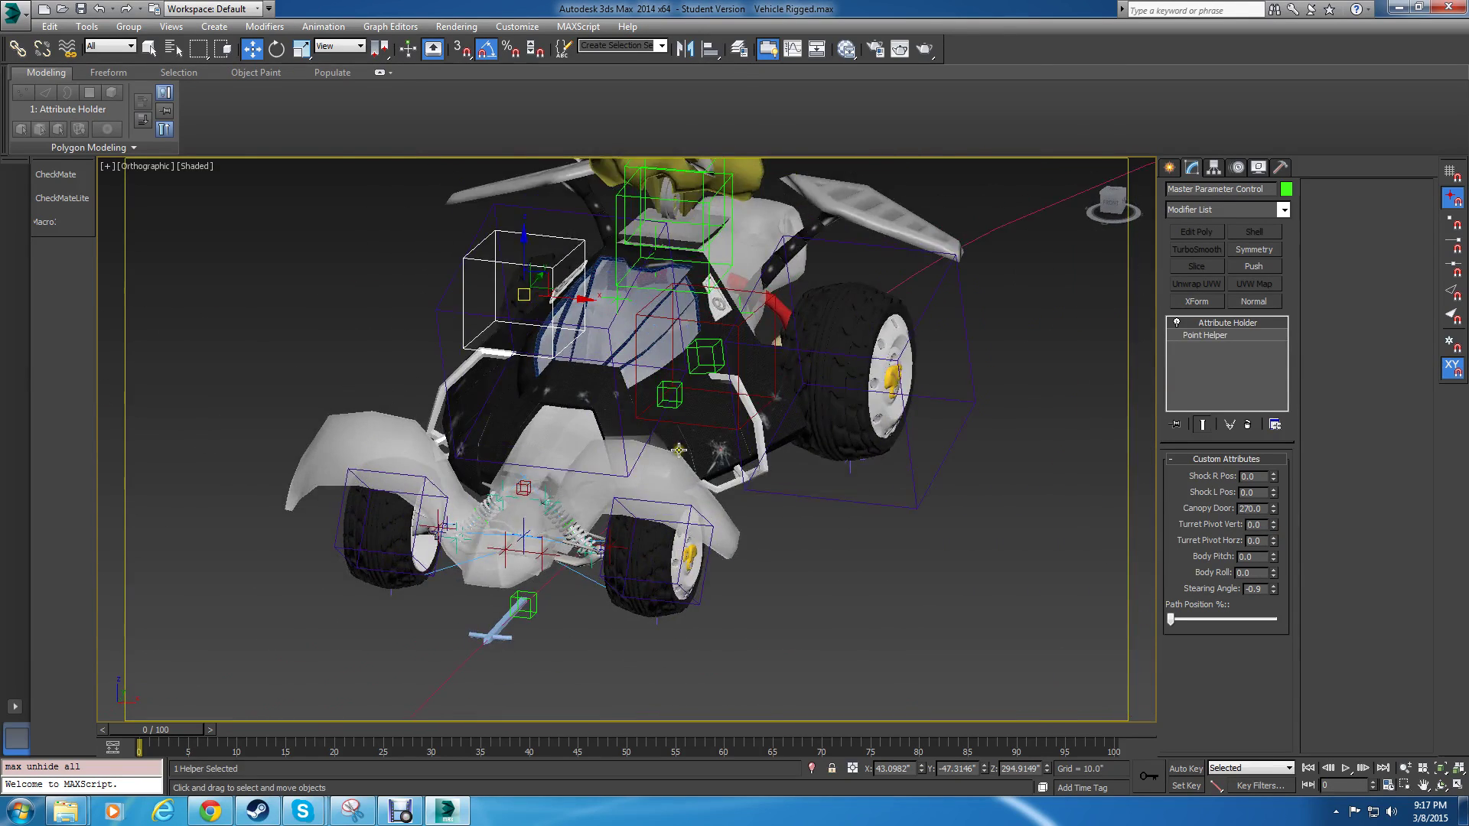
Set Body Pitch to -10 and view the front suspension from straight ahead.
scroll(612, 469, up, 4)
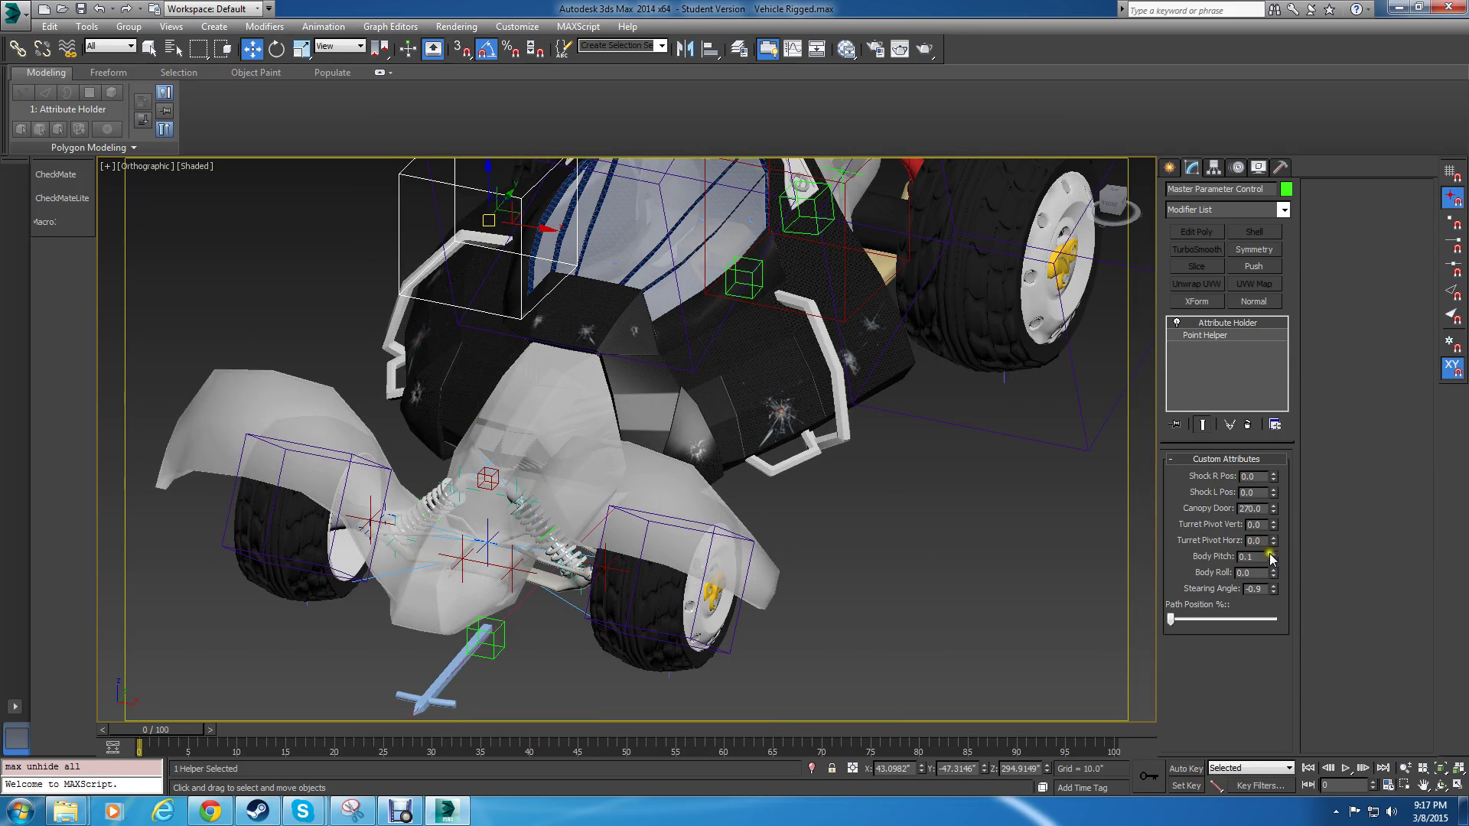
drag(1271, 557, 1268, 760)
alt+middle_drag(834, 501, 743, 423)
alt+middle_drag(821, 544, 696, 442)
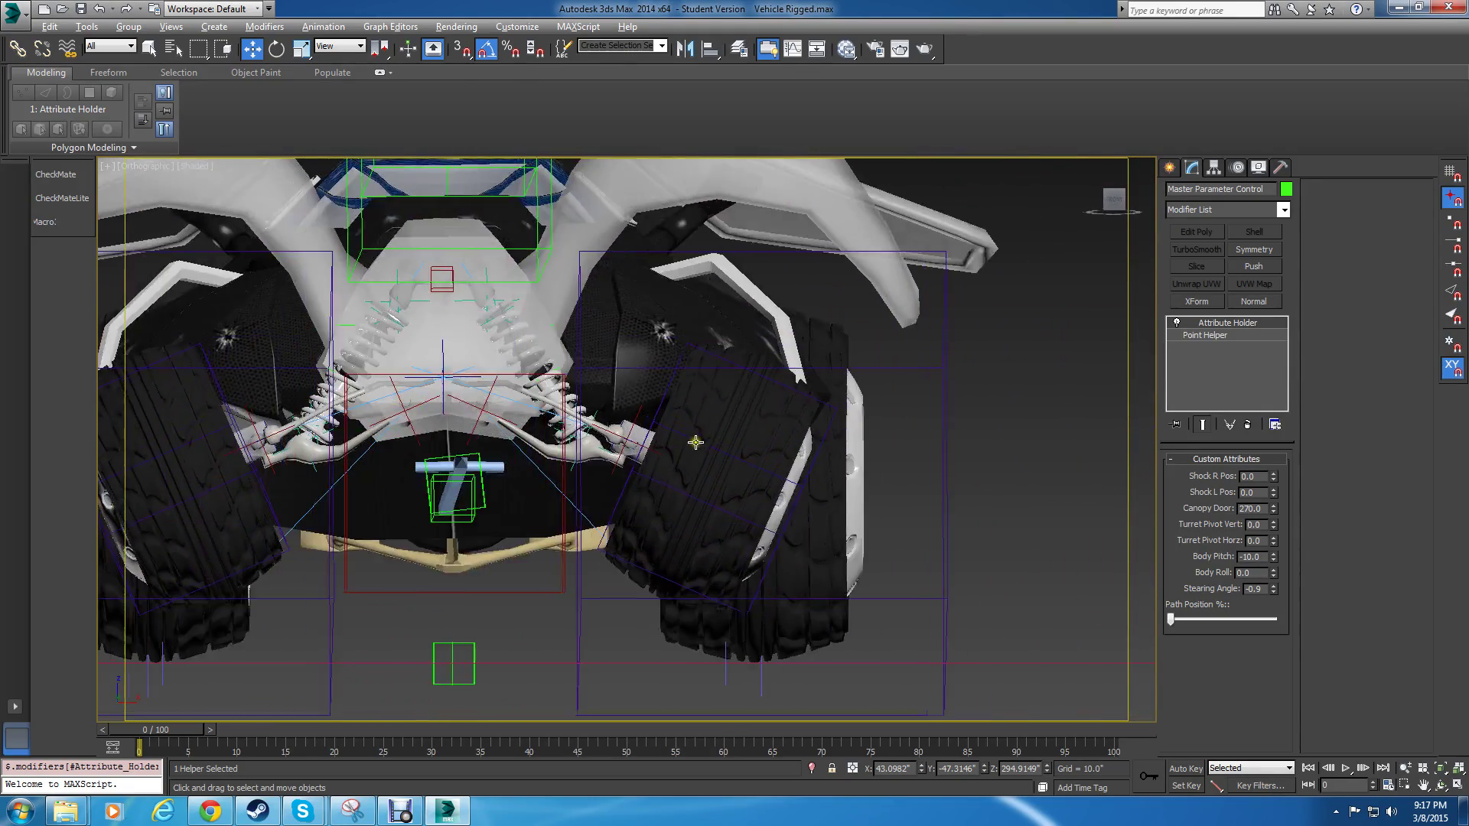
mouse_move(659, 590)
alt+middle_down()
mouse_move(668, 564)
mouse_move(655, 564)
alt+middle_up()
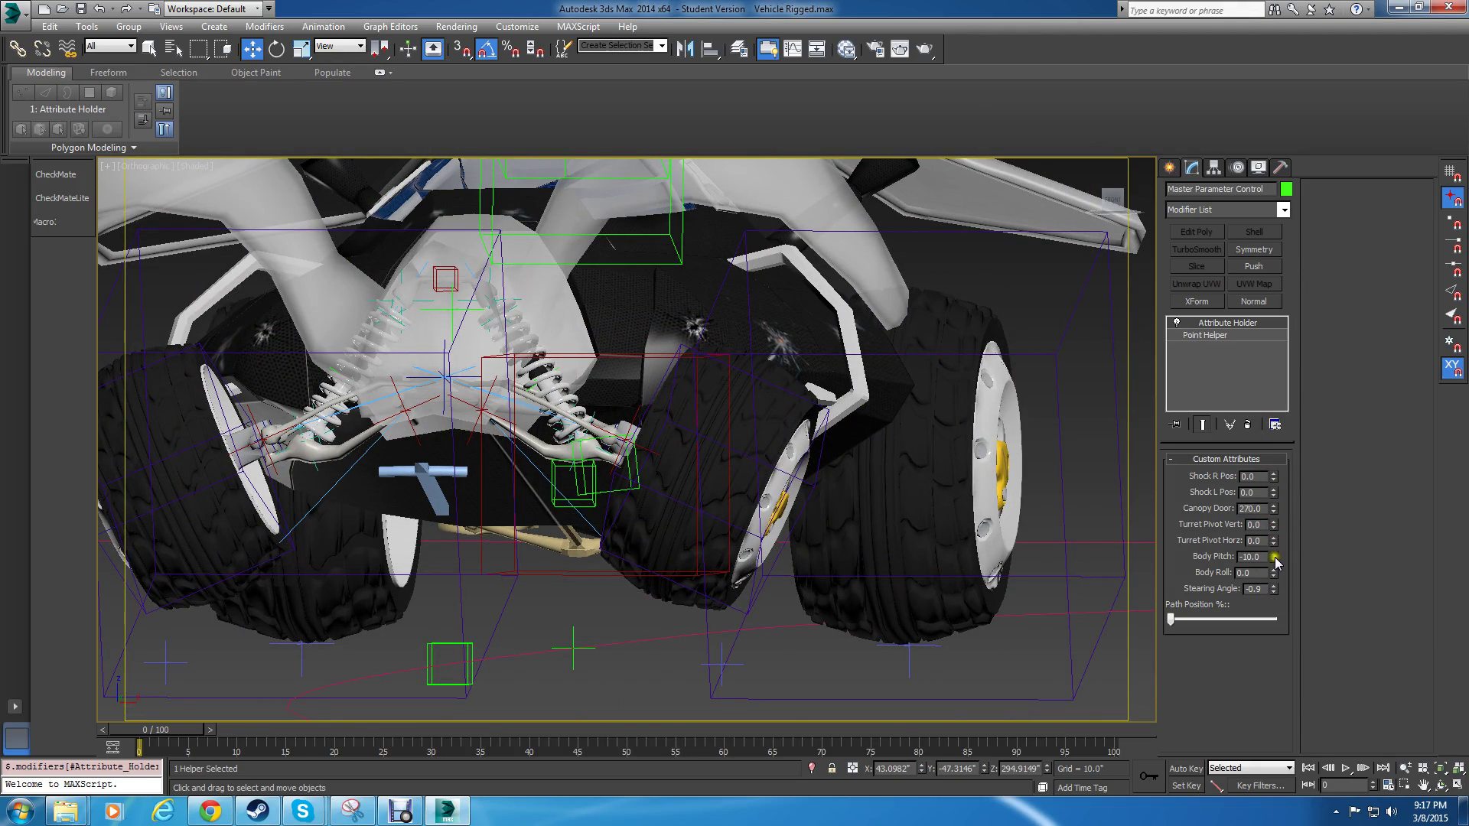
Vary Body Pitch and return it to -10 while examining the left front shock and control arms.
drag(1276, 561, 1221, 654)
scroll(666, 570, up, 8)
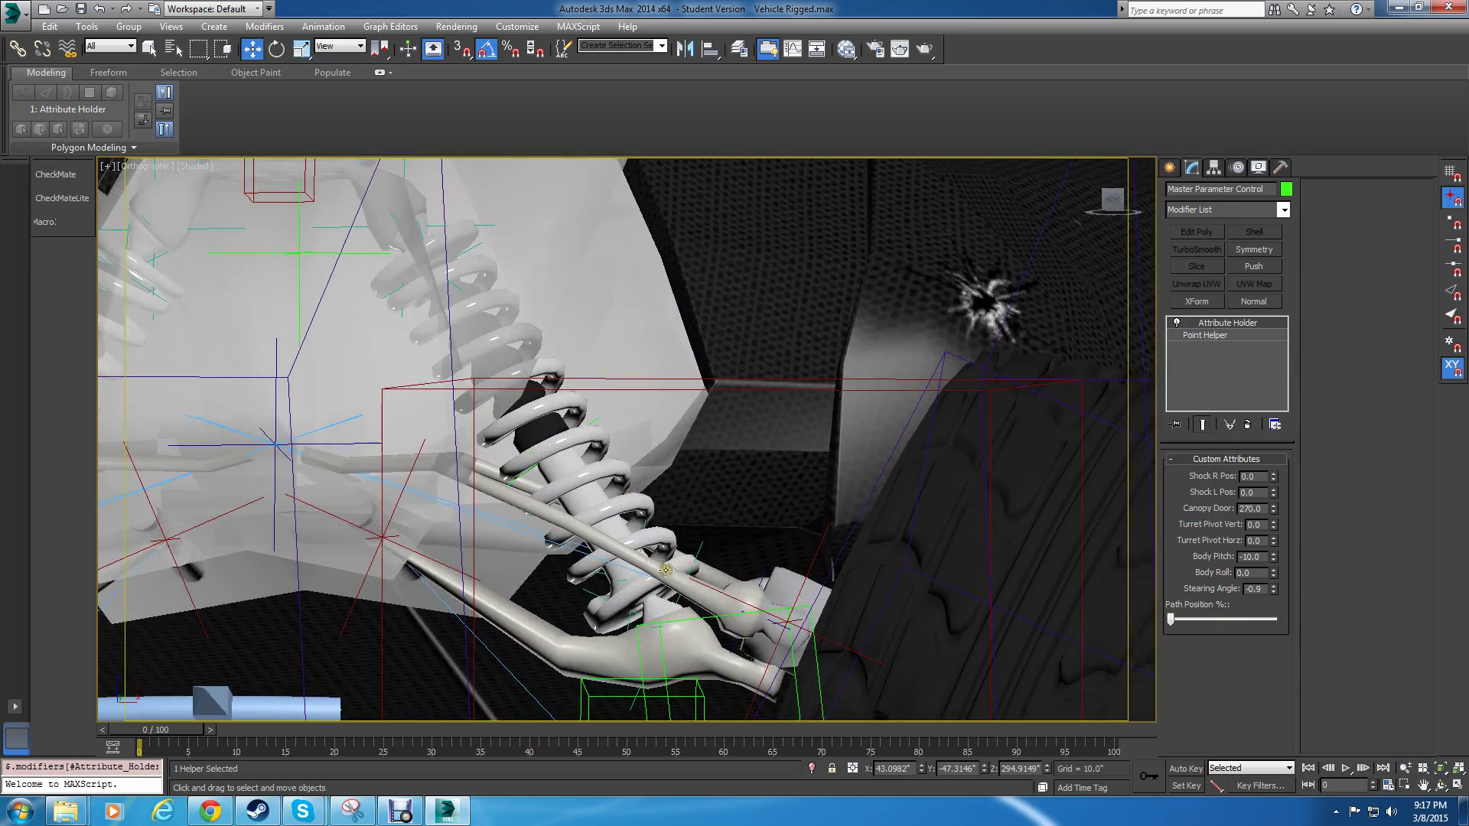
alt+middle_drag(665, 570, 758, 614)
scroll(773, 468, down, 6)
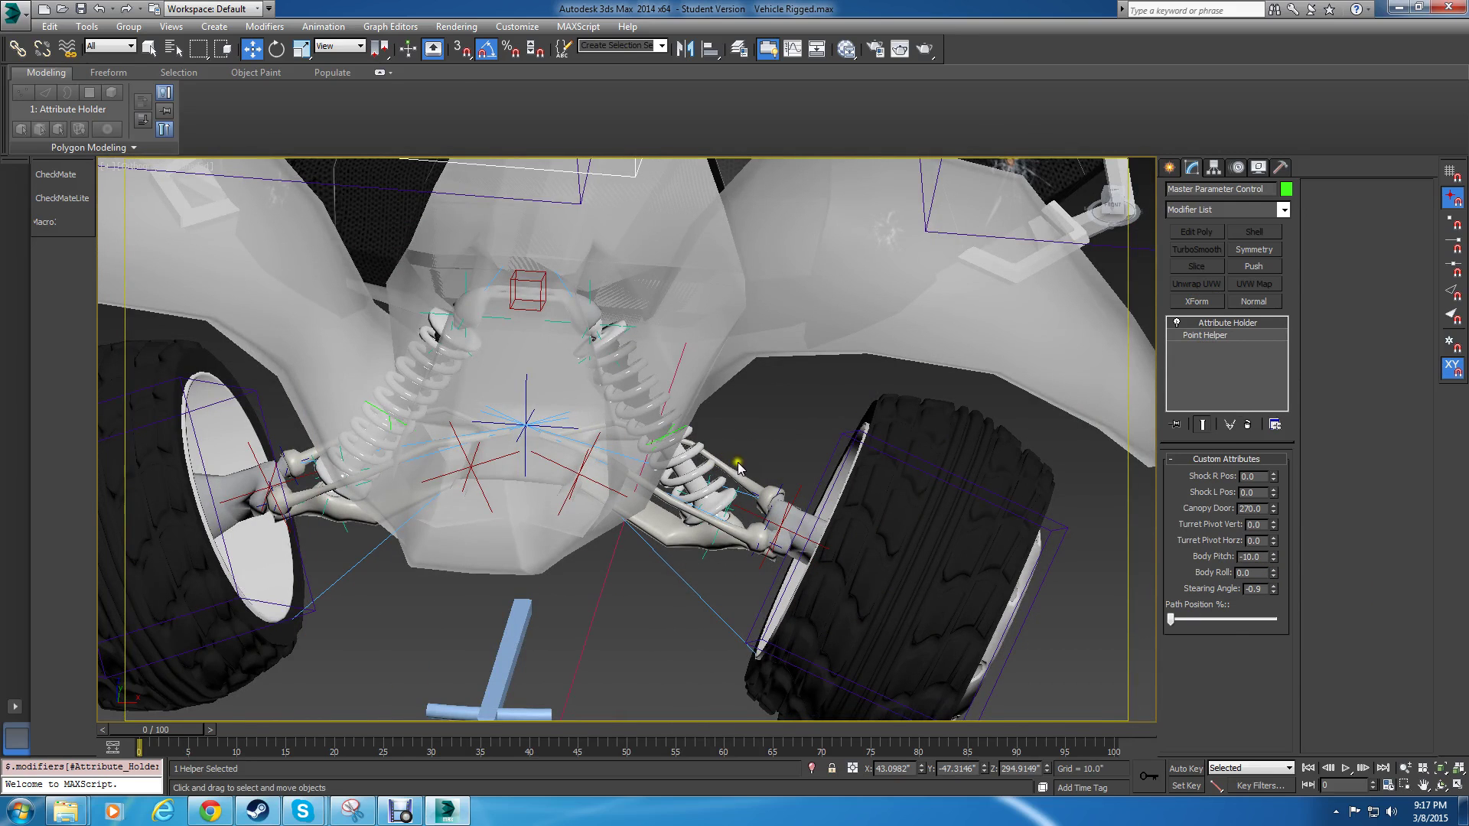
scroll(738, 467, up, 2)
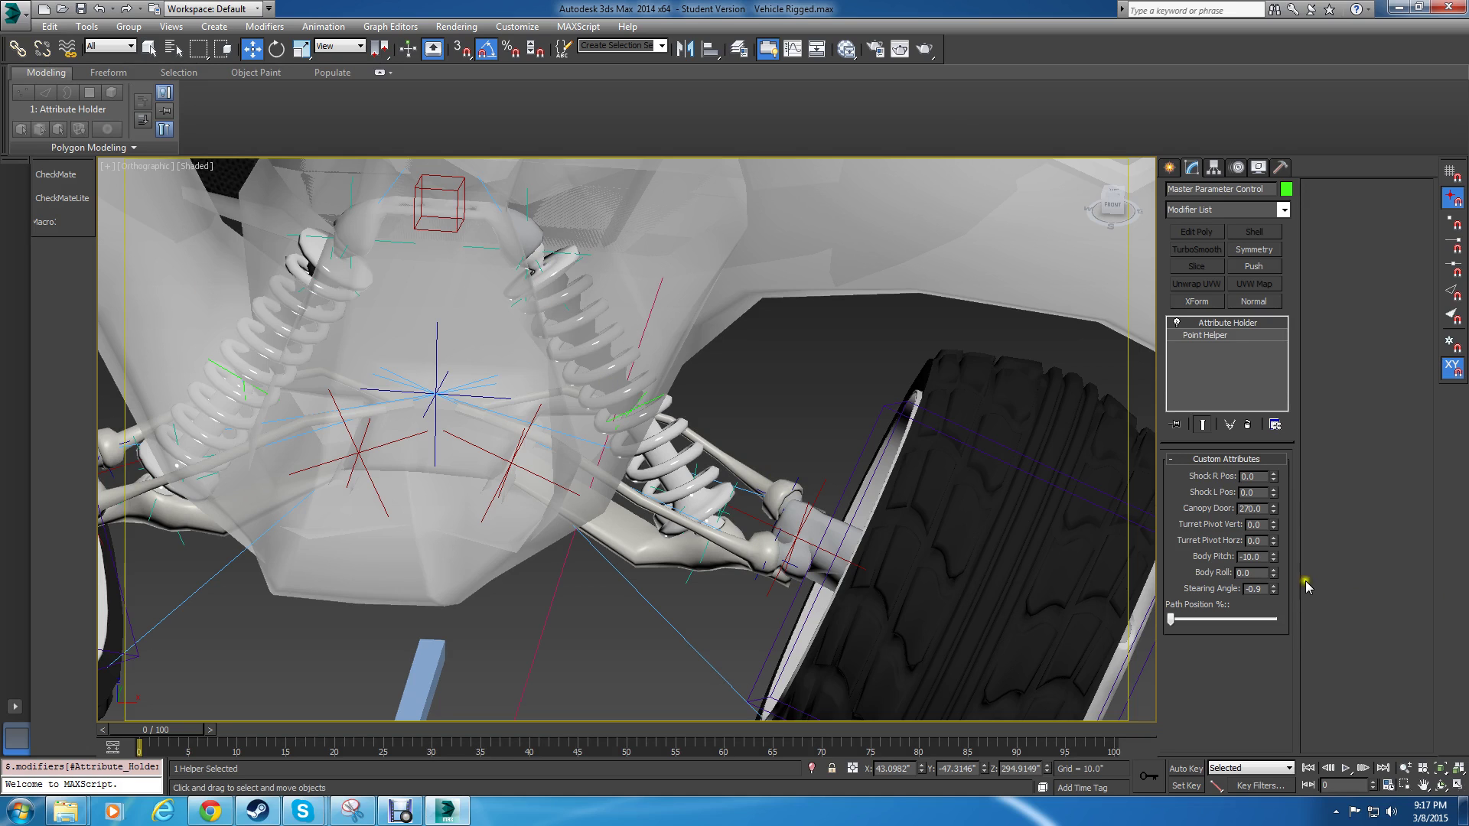
drag(1273, 559, 1226, 666)
scroll(869, 548, down, 2)
alt+middle_drag(869, 548, 736, 463)
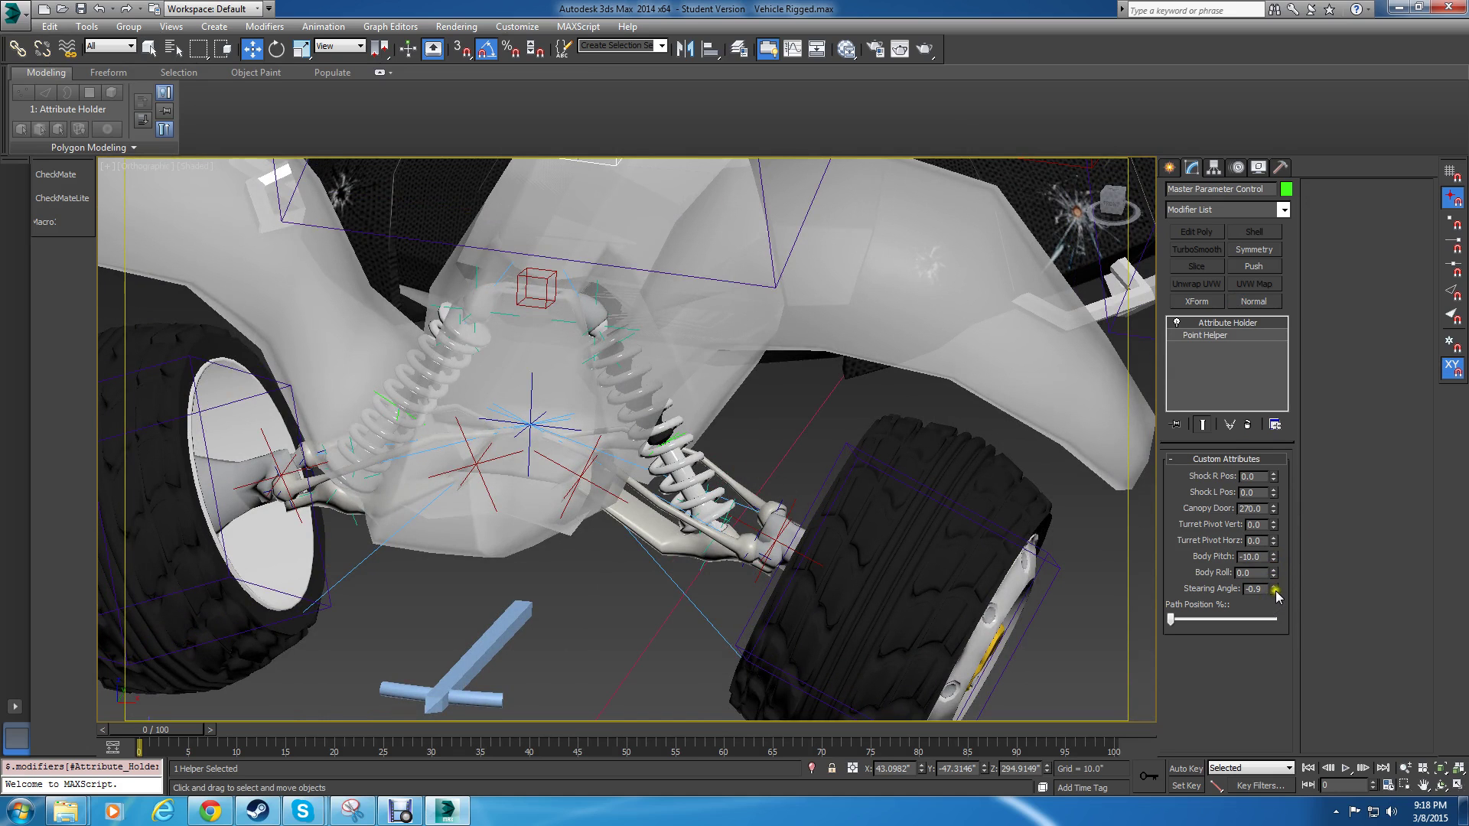
Set Stearing Angle to -35 and Shock L Pos to 38.2 on the pitched vehicle.
drag(1273, 591, 1365, 99)
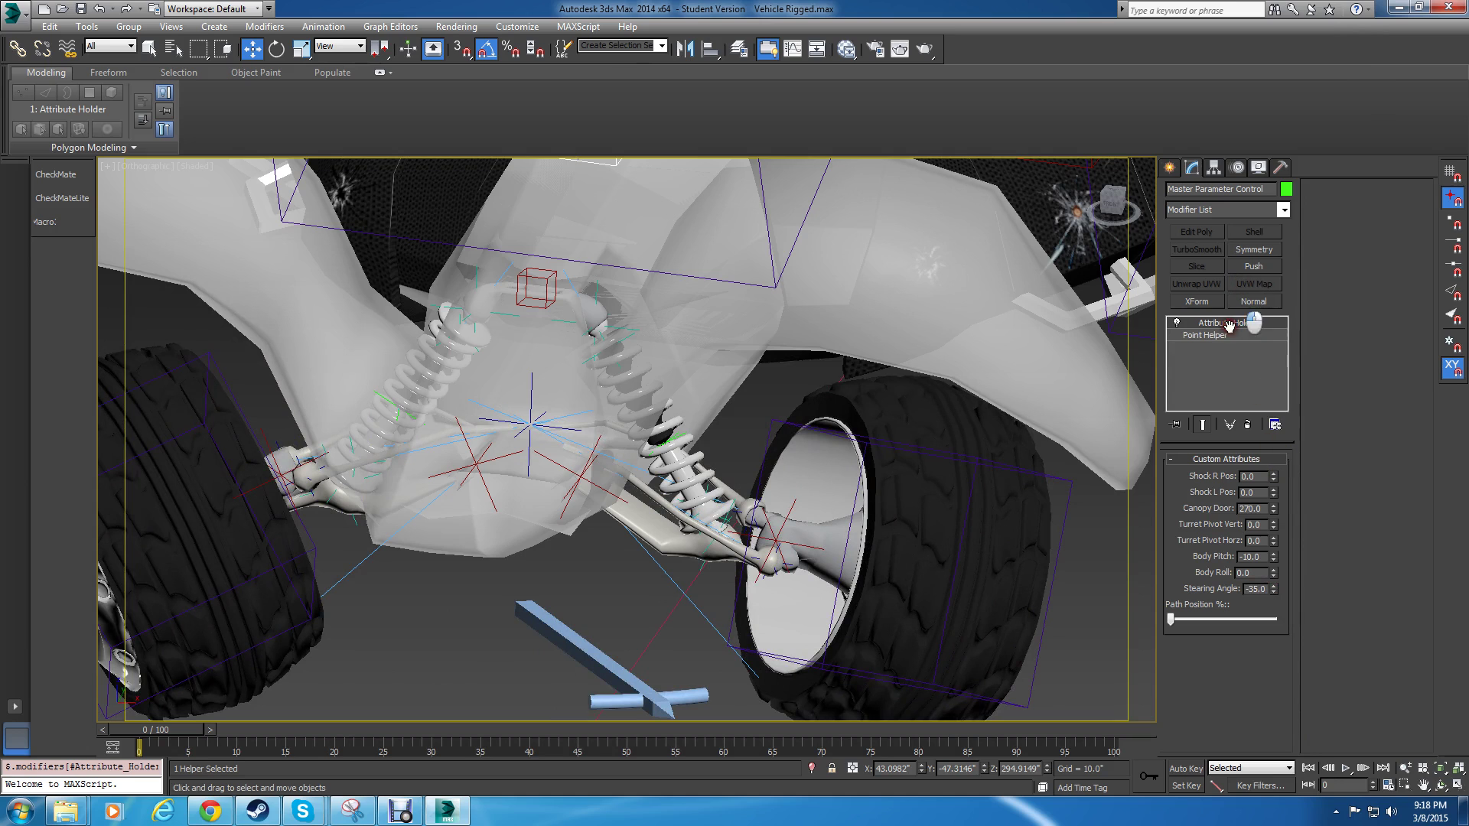
click(1235, 352)
drag(1274, 492, 953, 212)
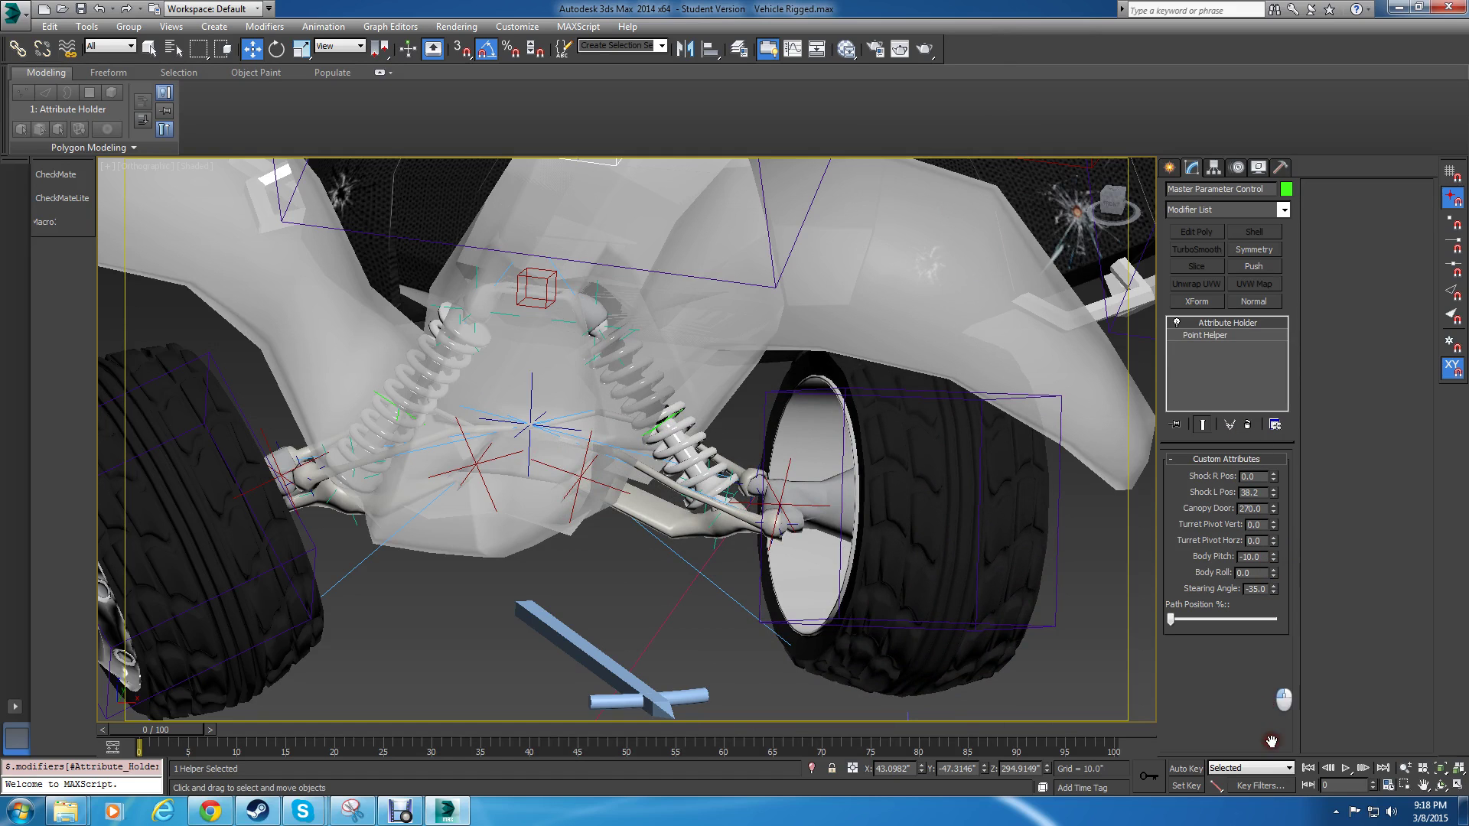
Set Body Roll to -13 and view the tilted vehicle from the front.
drag(1271, 575, 1056, 339)
scroll(735, 409, down, 5)
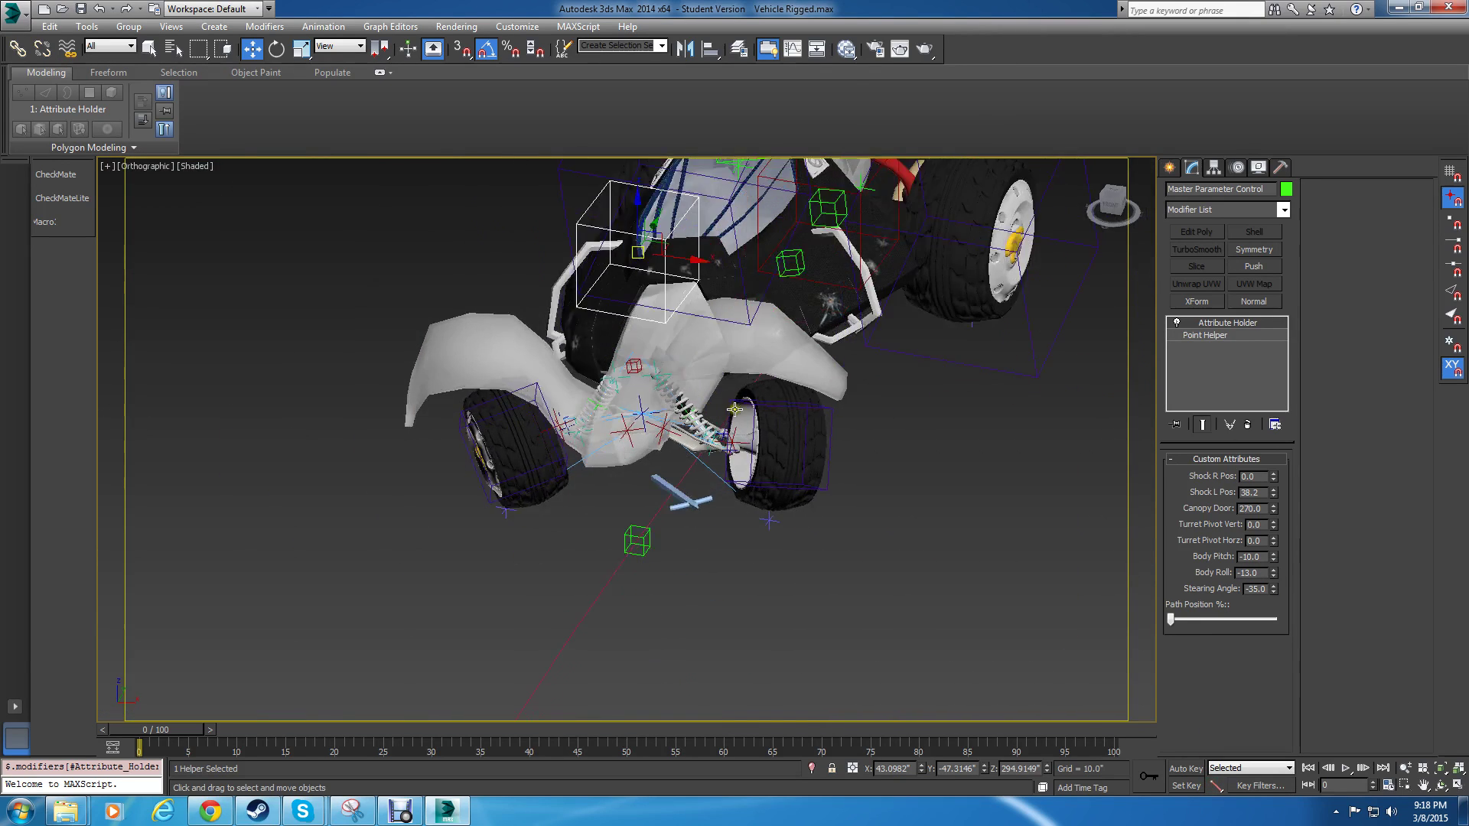
alt+middle_drag(734, 410, 746, 397)
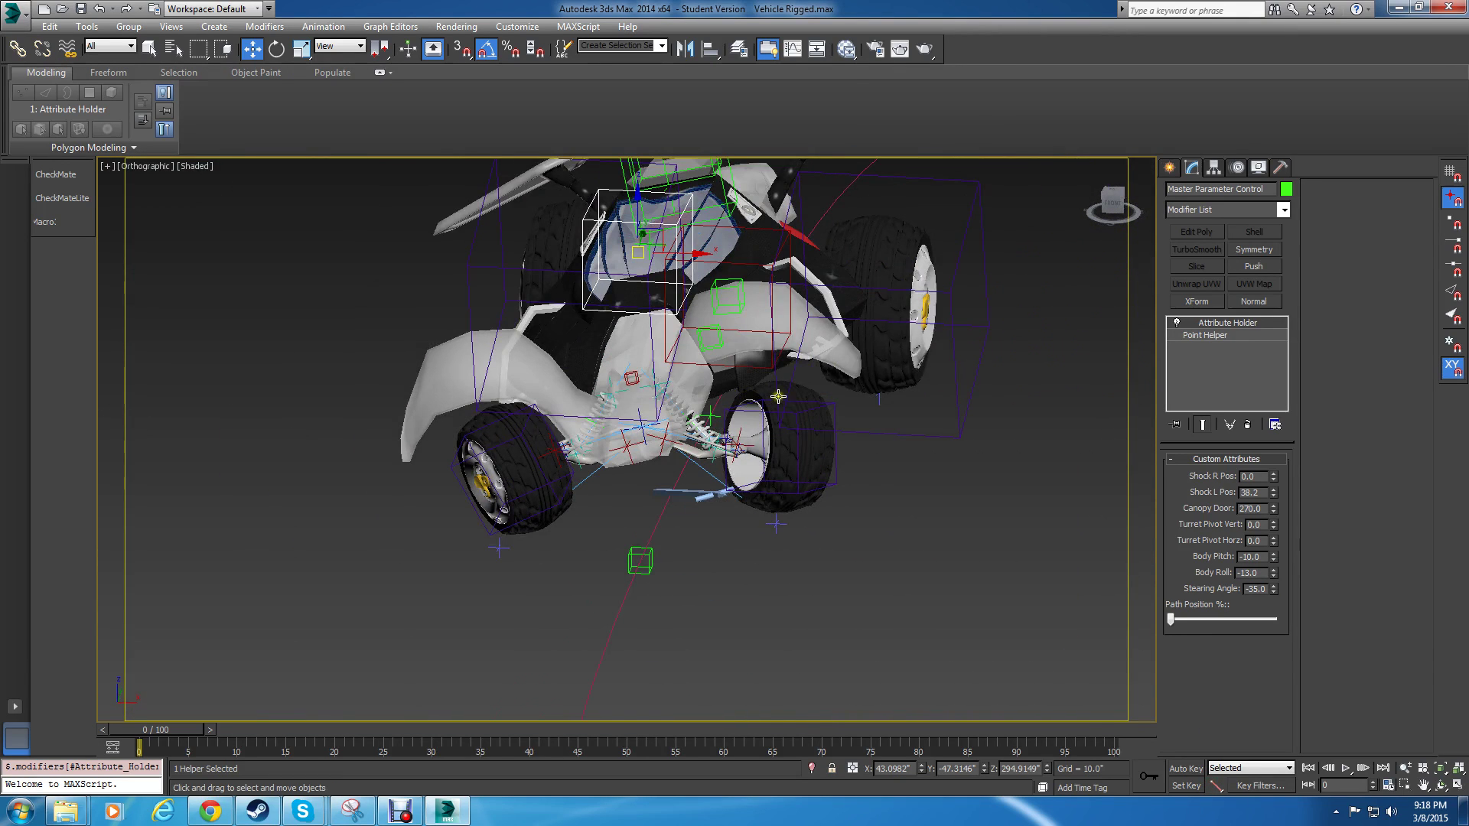
Select the vehicle's Body mesh and turn off its see-through display.
click(783, 331)
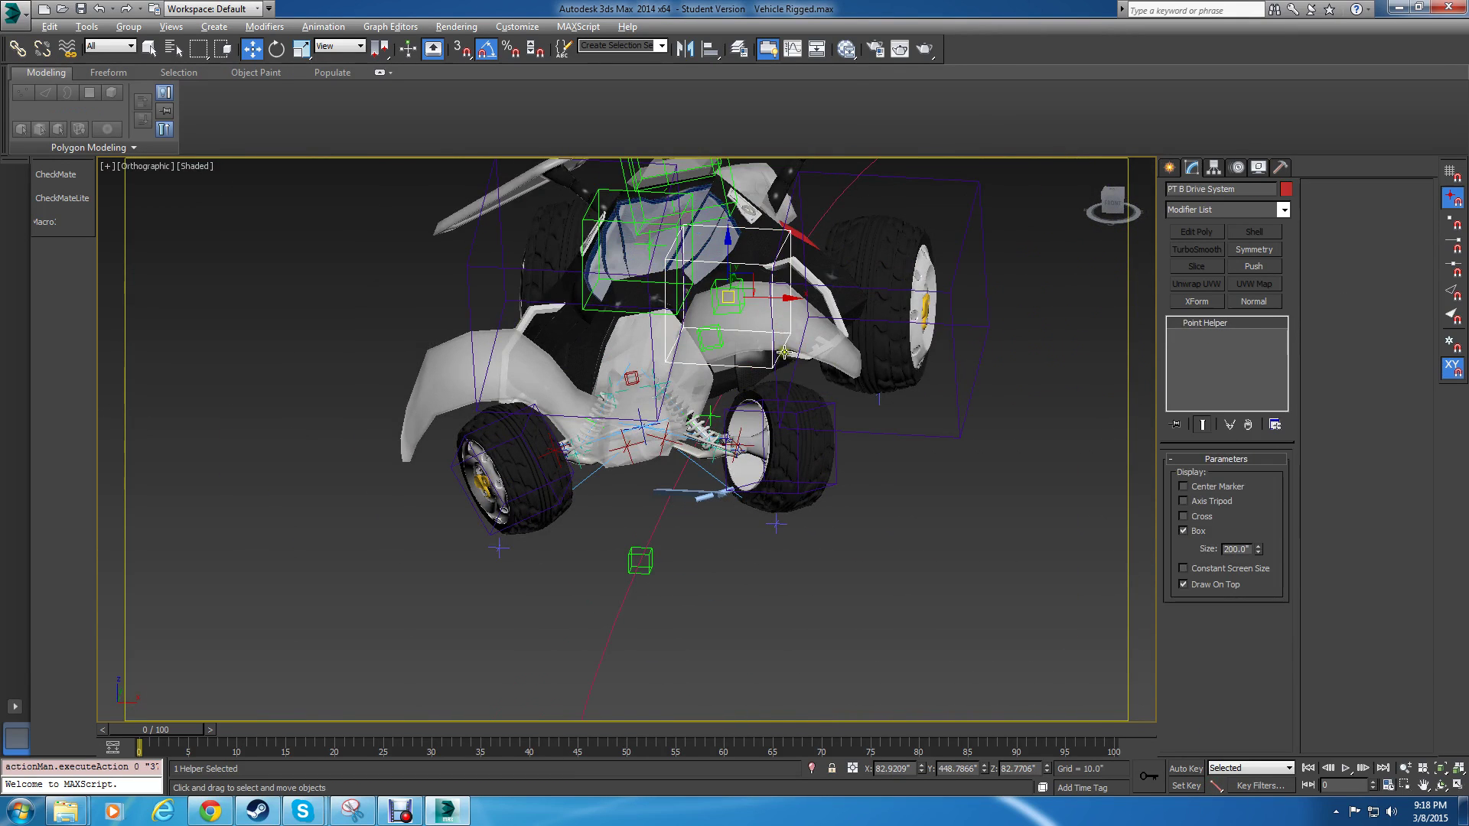
click(645, 441)
key(alt+x)
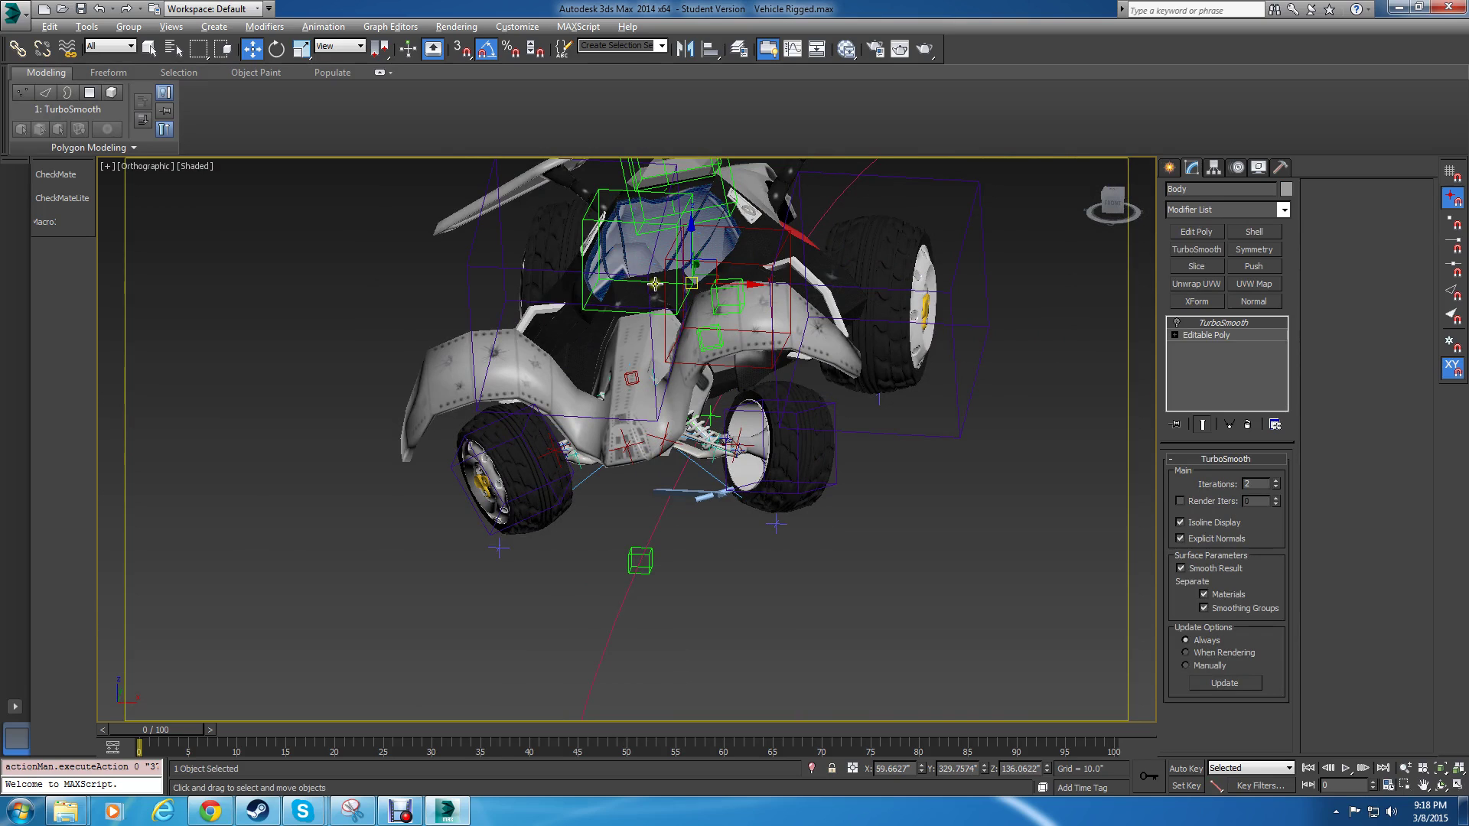
Select the armor plating below the canopy and view the tilted vehicle from its side.
click(677, 275)
click(691, 278)
click(682, 275)
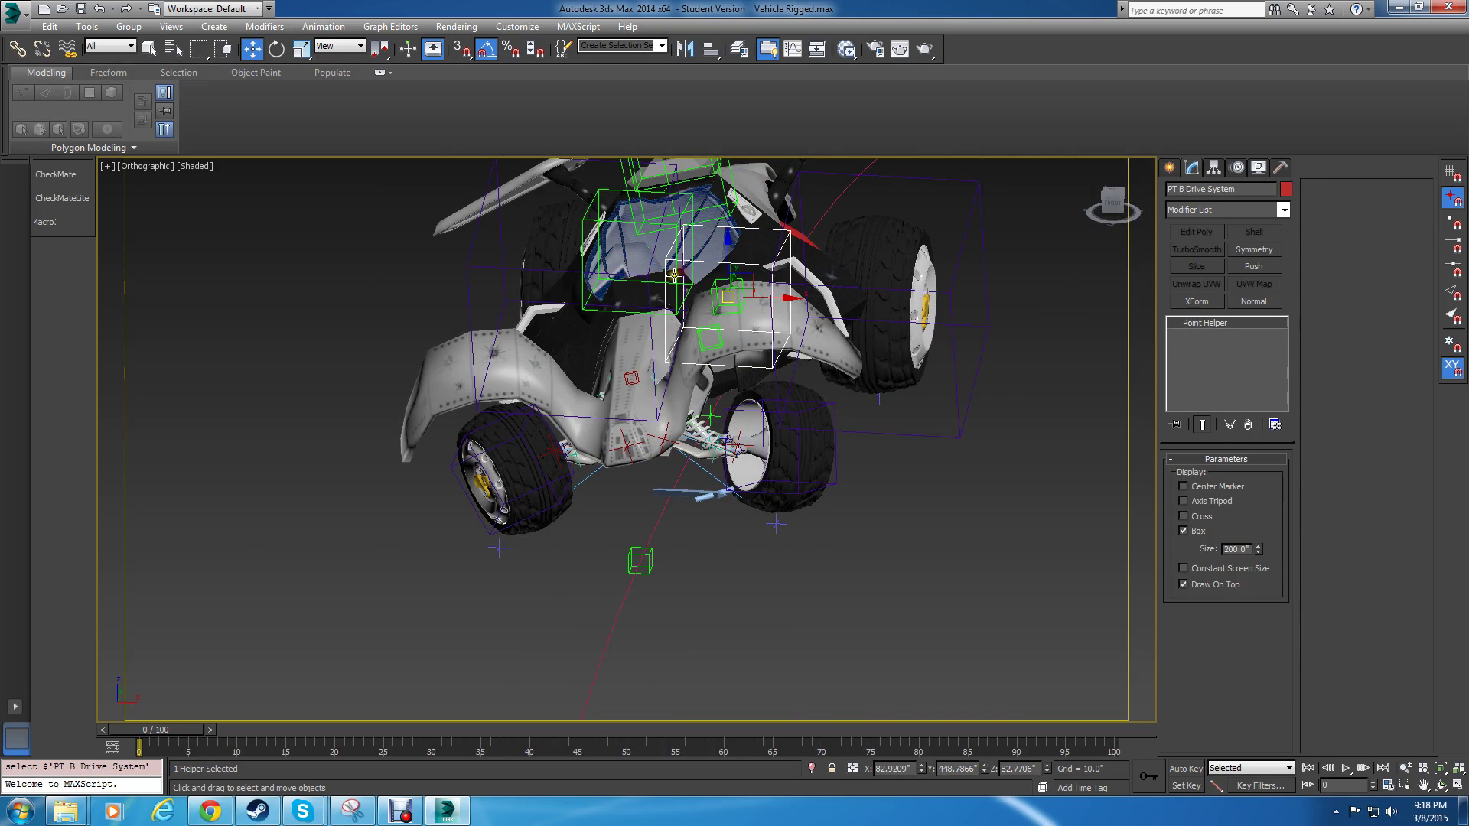
click(674, 277)
click(608, 310)
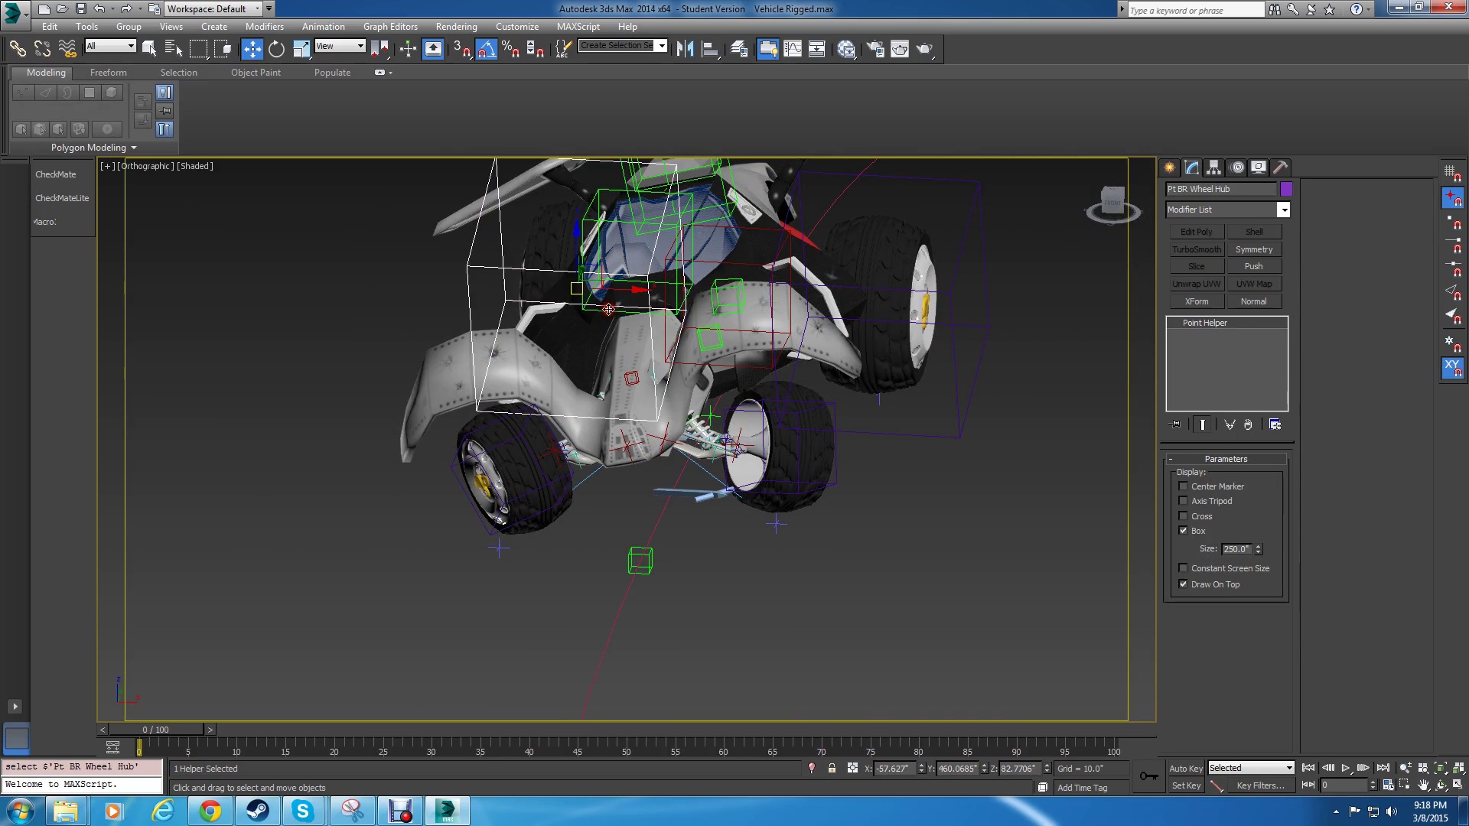
click(604, 311)
alt+middle_drag(605, 312, 691, 319)
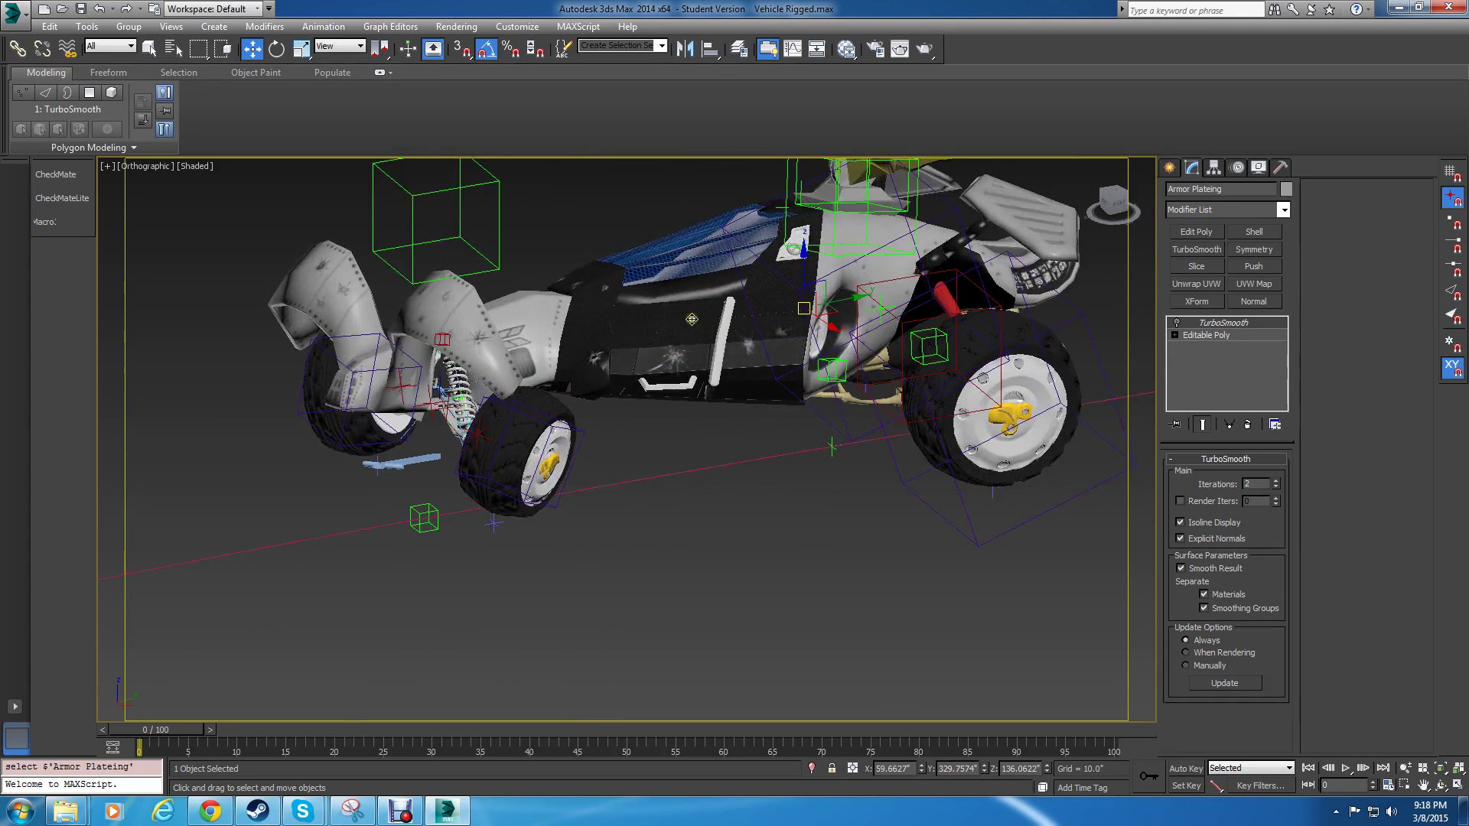
Select the Master Parameter Control helper and set Body Roll to 13, viewing the vehicle from the front corner.
click(499, 185)
alt+middle_drag(493, 195, 620, 201)
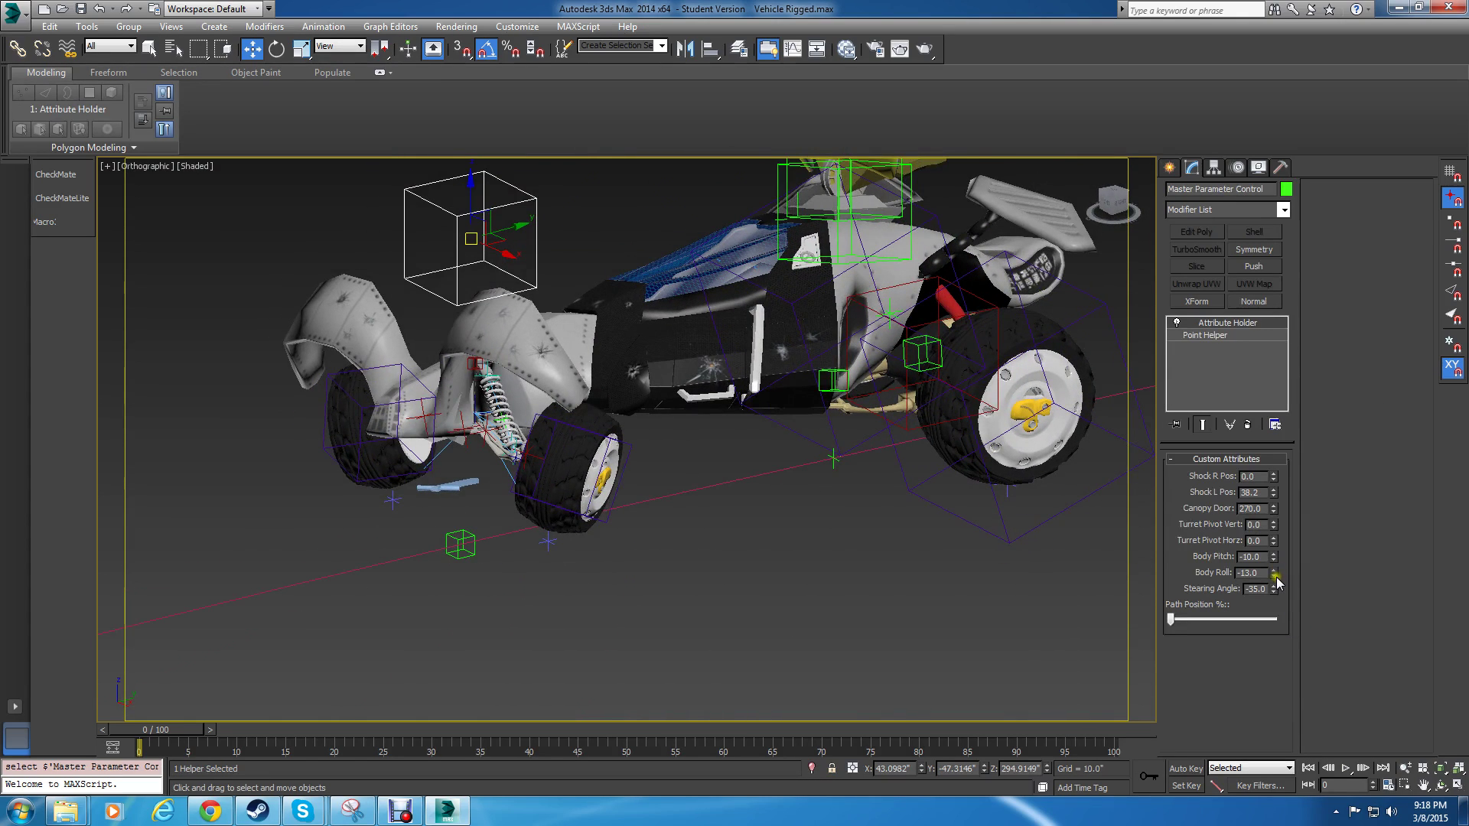
drag(1274, 573, 1263, 250)
alt+middle_drag(754, 354, 699, 357)
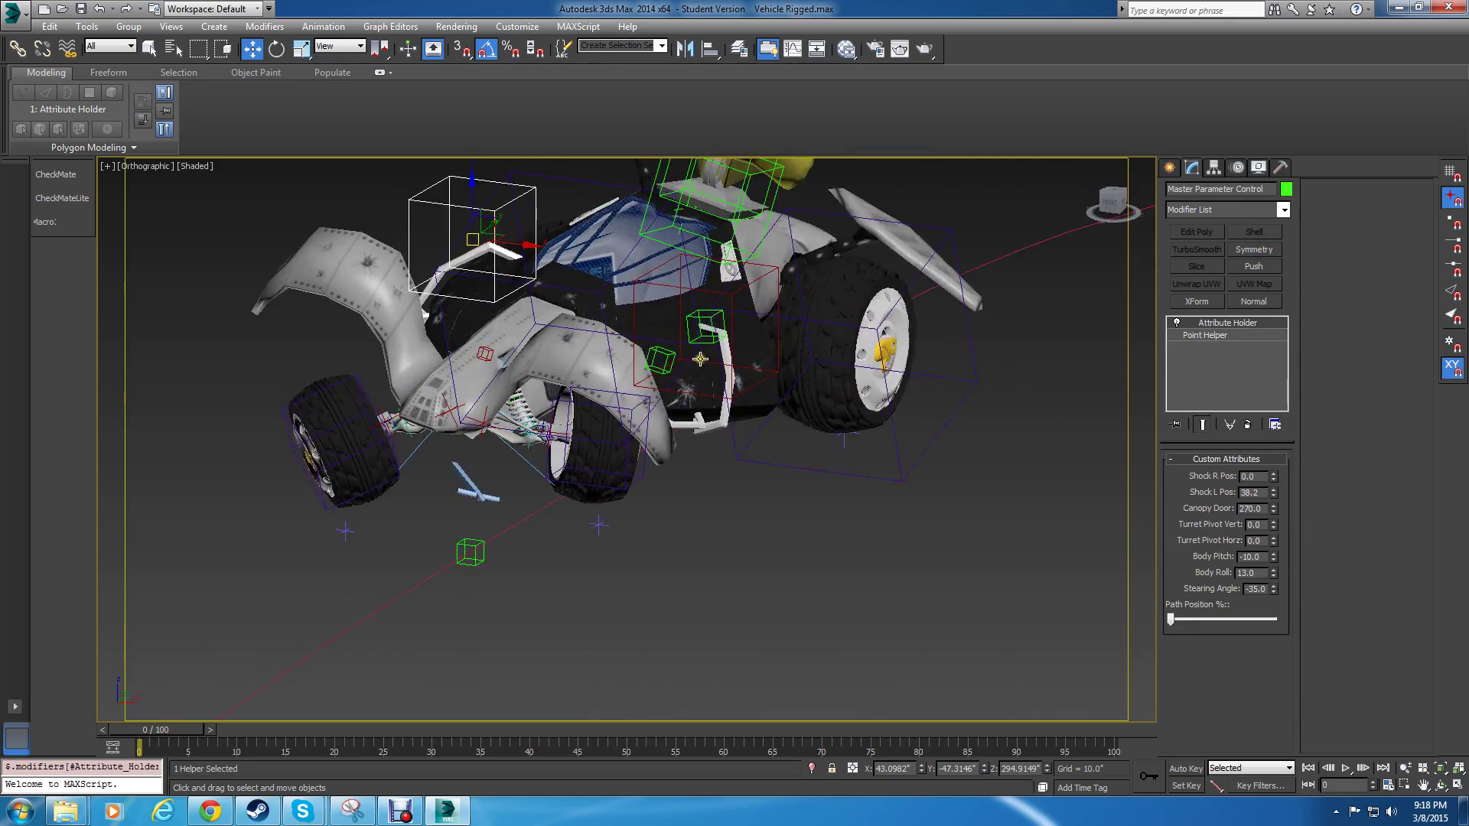
Set Body Pitch to 5 and examine the front of the rolled vehicle up close.
scroll(693, 357, up, 3)
drag(1275, 562, 1201, 266)
alt+middle_drag(820, 343, 414, 381)
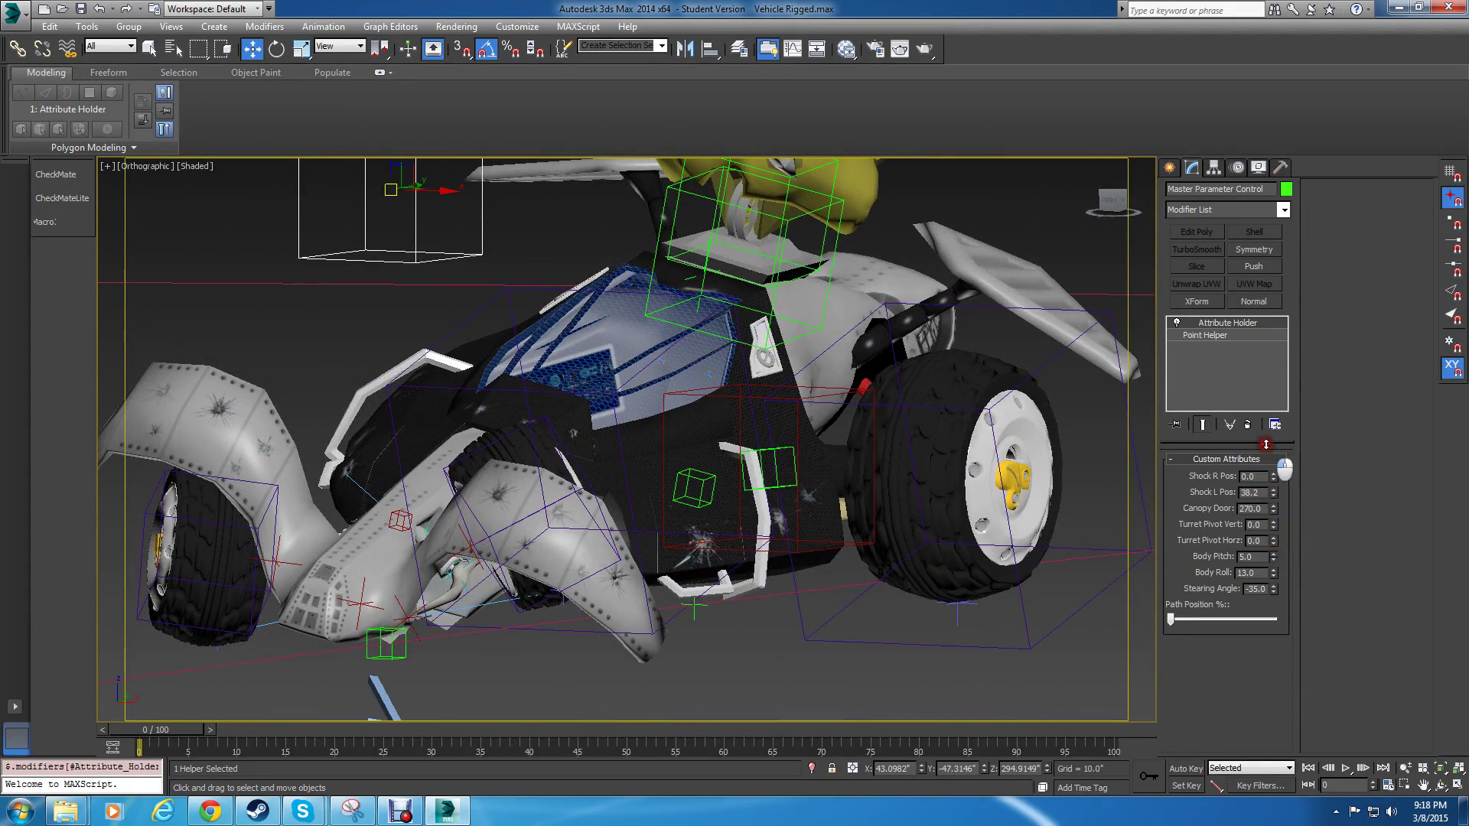
Set Stearing Angle to -7.9 and Body Pitch to -10 on the rolled vehicle.
drag(1267, 444, 1273, 549)
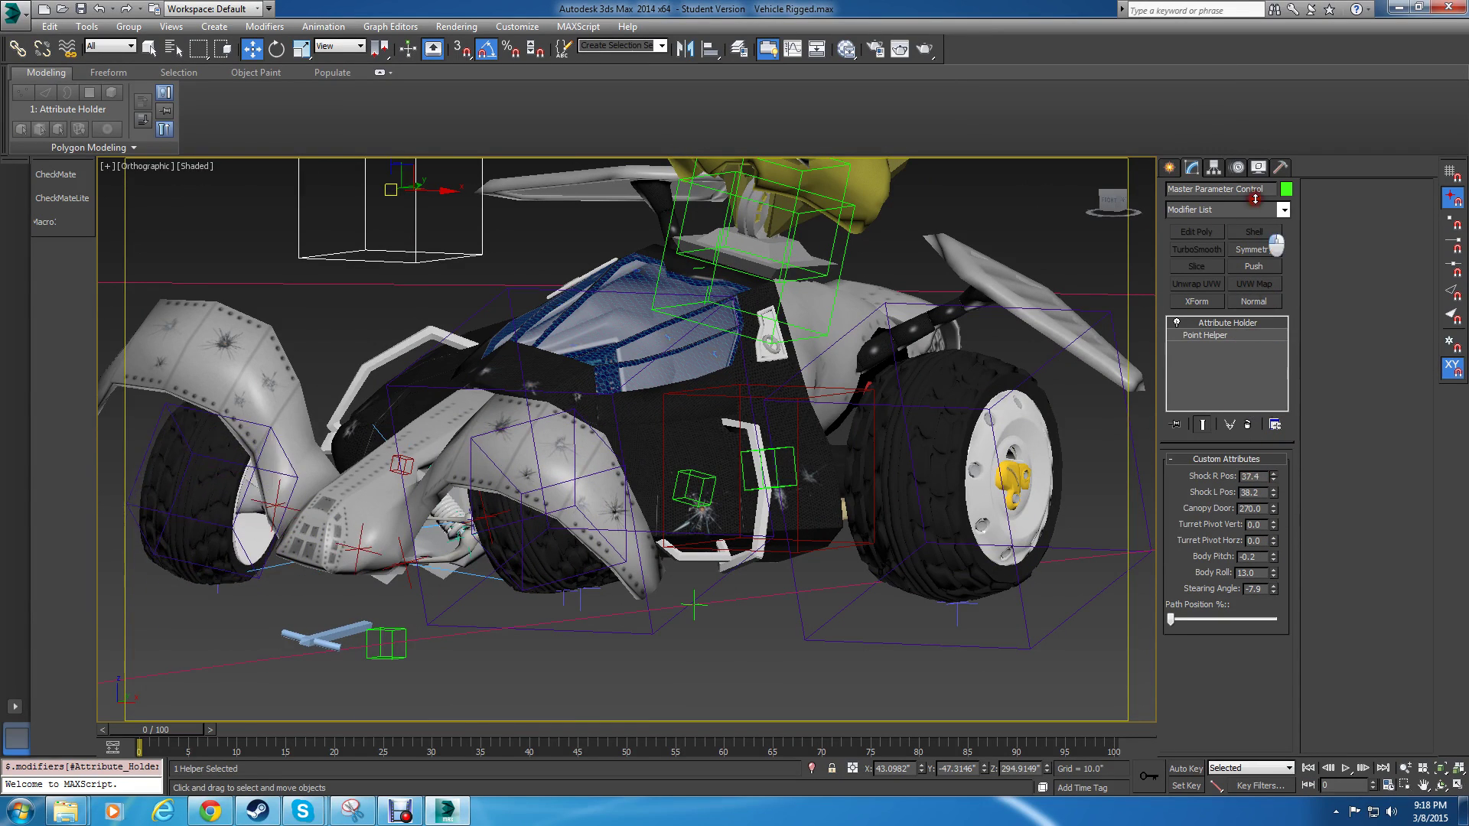
drag(1248, 372, 1212, 283)
drag(1274, 556, 1213, 743)
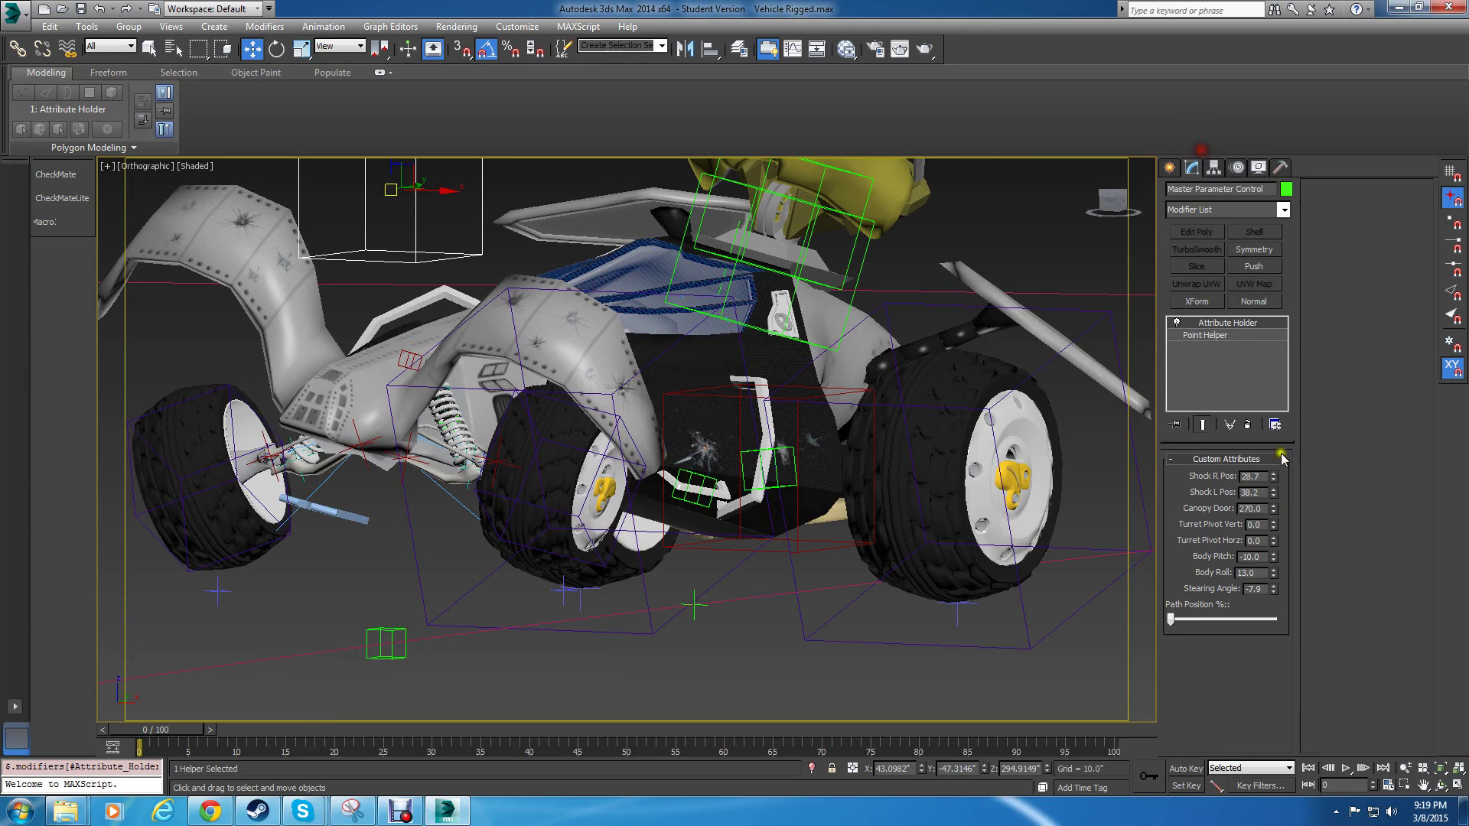
Set both Shock R Pos and Shock L Pos to 50 and view the whole vehicle from the side.
drag(1275, 476, 1217, 648)
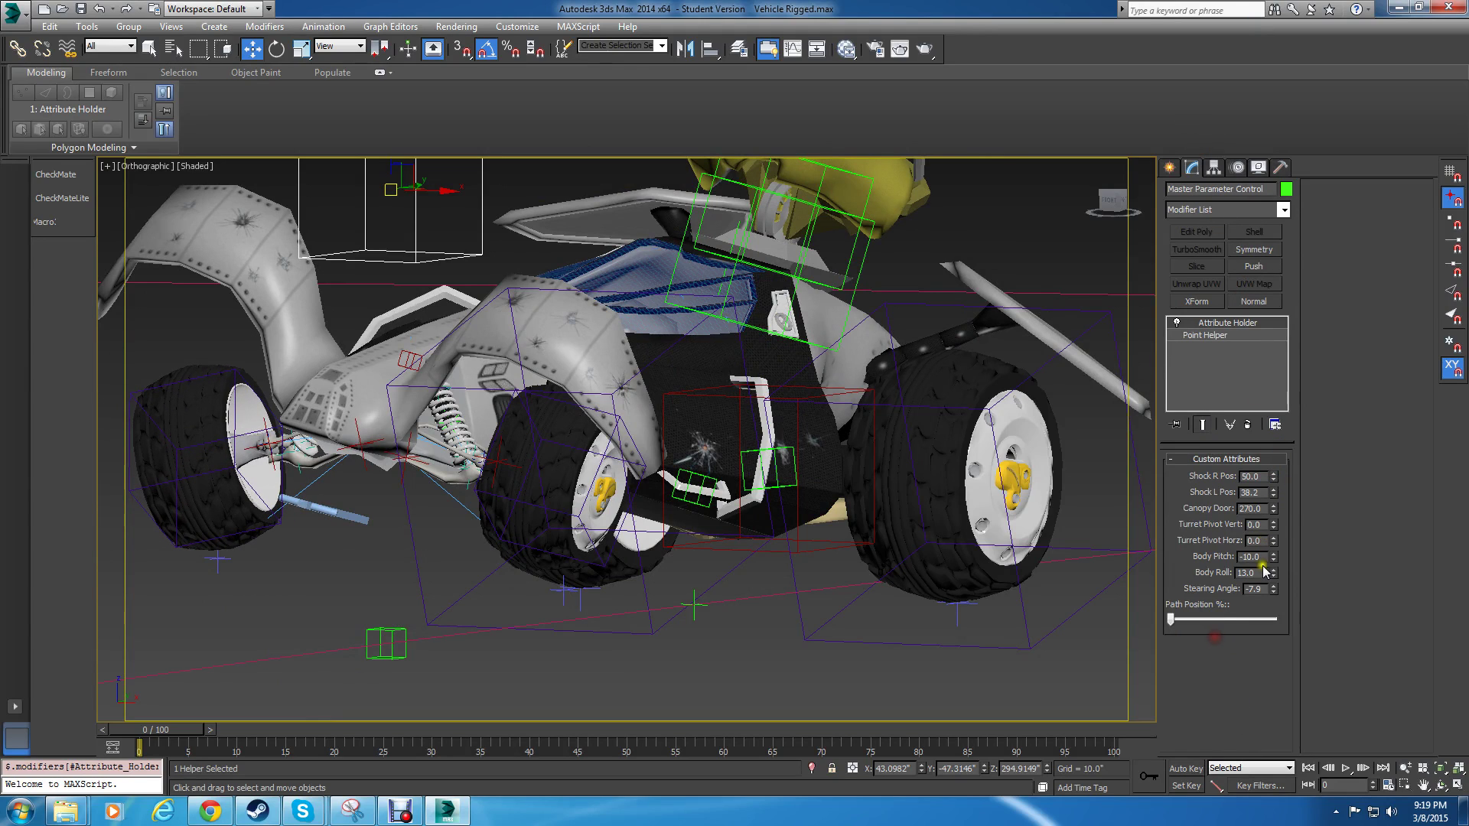
drag(1275, 496, 1190, 767)
alt+middle_drag(708, 417, 643, 513)
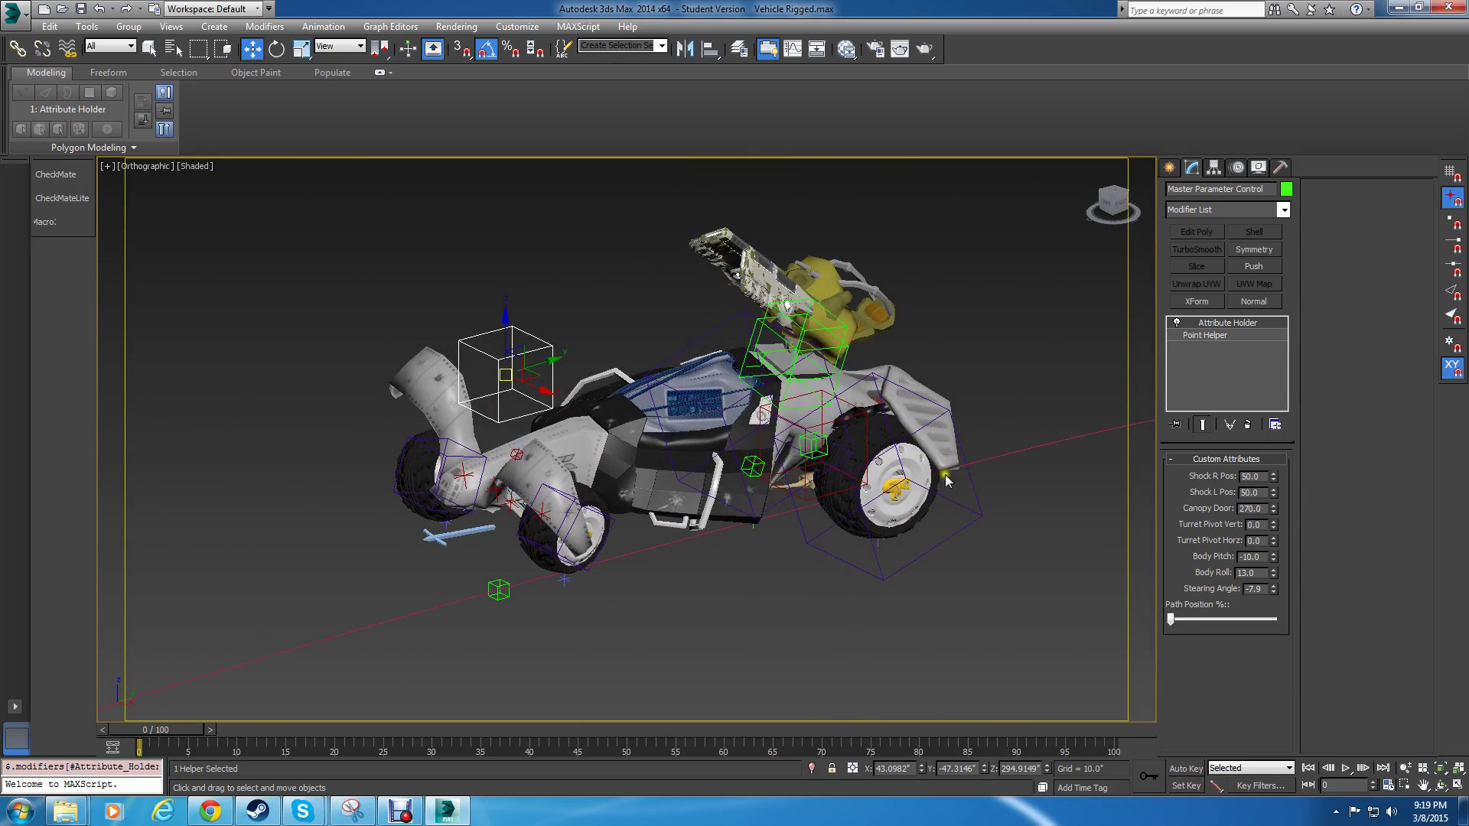